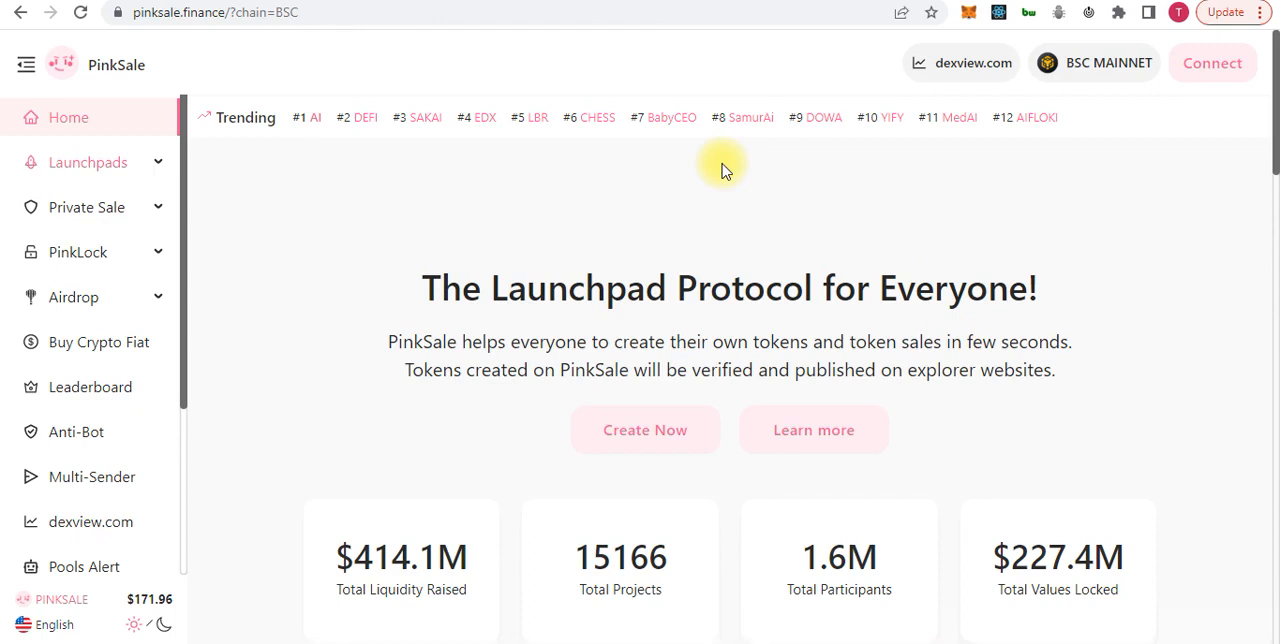
Switch the site's network to BNB Smart Chain under Testnet
click(1090, 60)
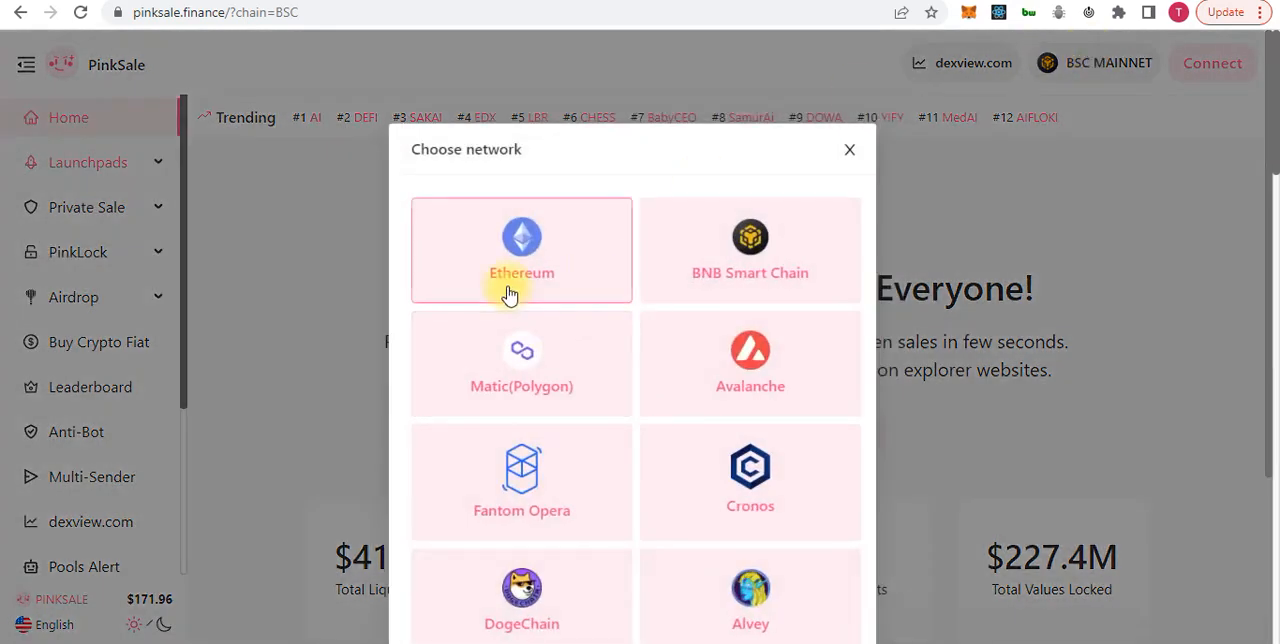
scroll(668, 422, down, 3)
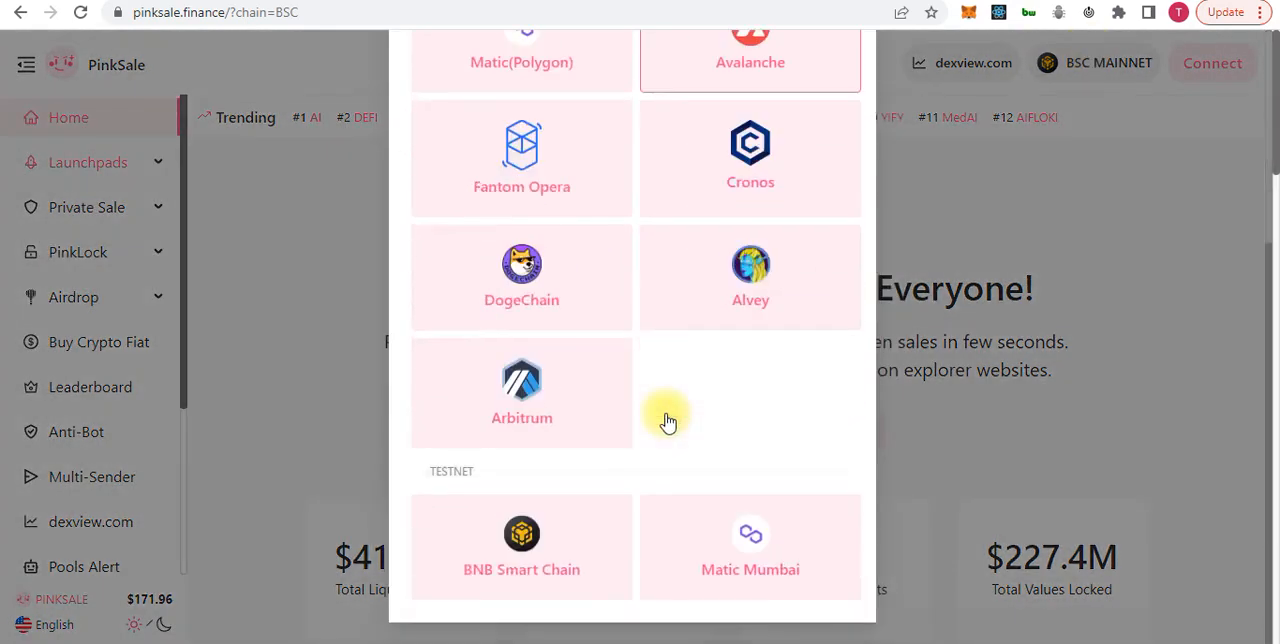
click(527, 573)
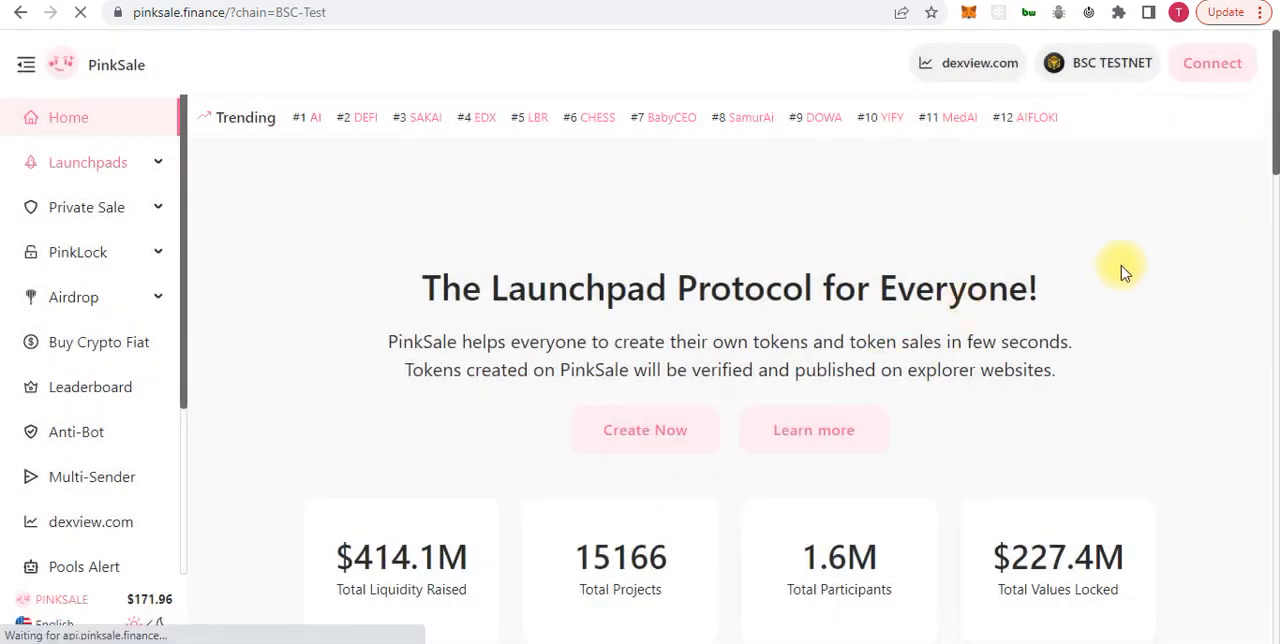
Connect the MetaMask wallet to the site with Account 1 and grant the requested access
click(1220, 65)
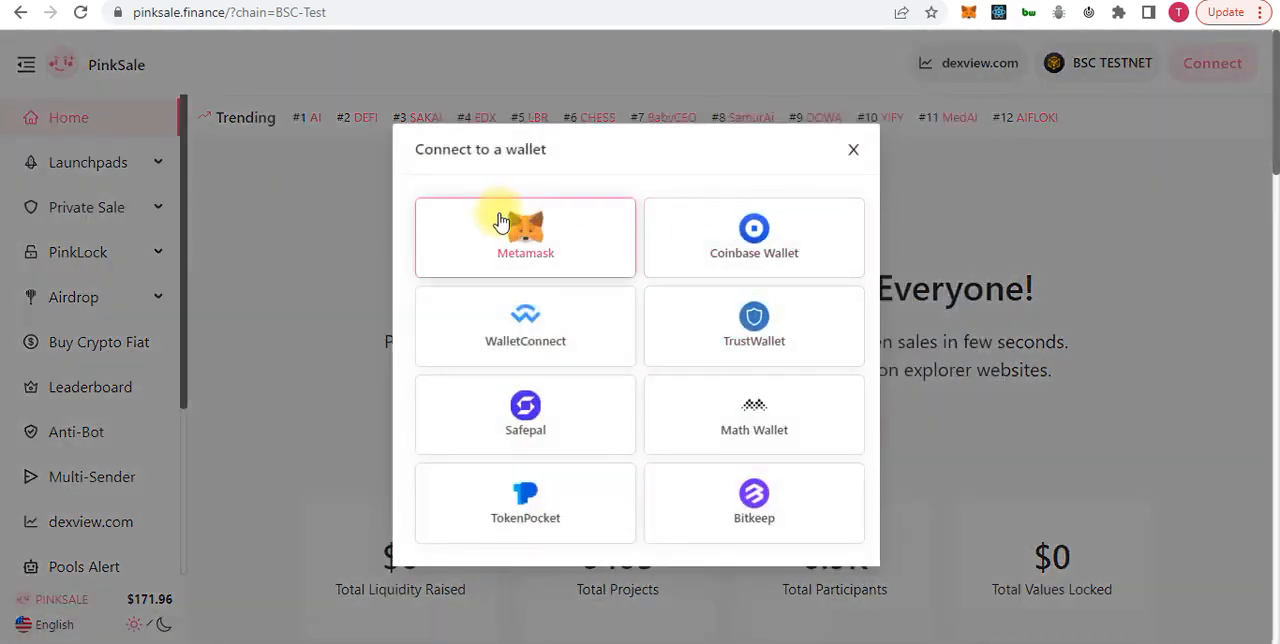
click(550, 238)
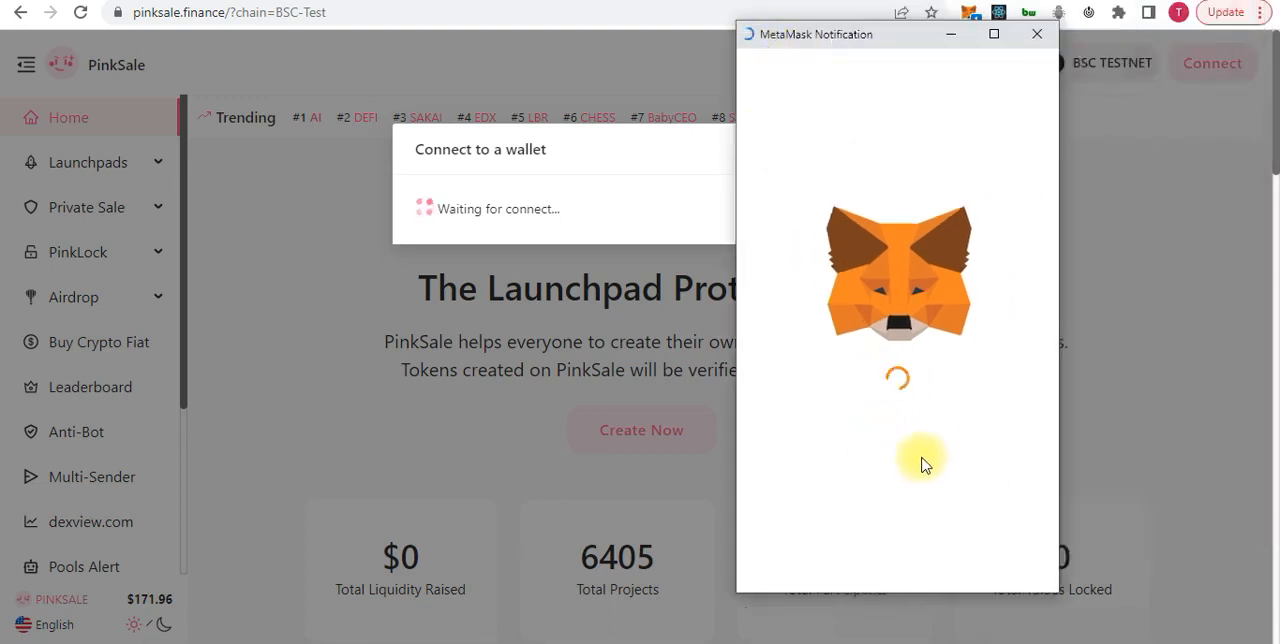
scroll(937, 482, down, 3)
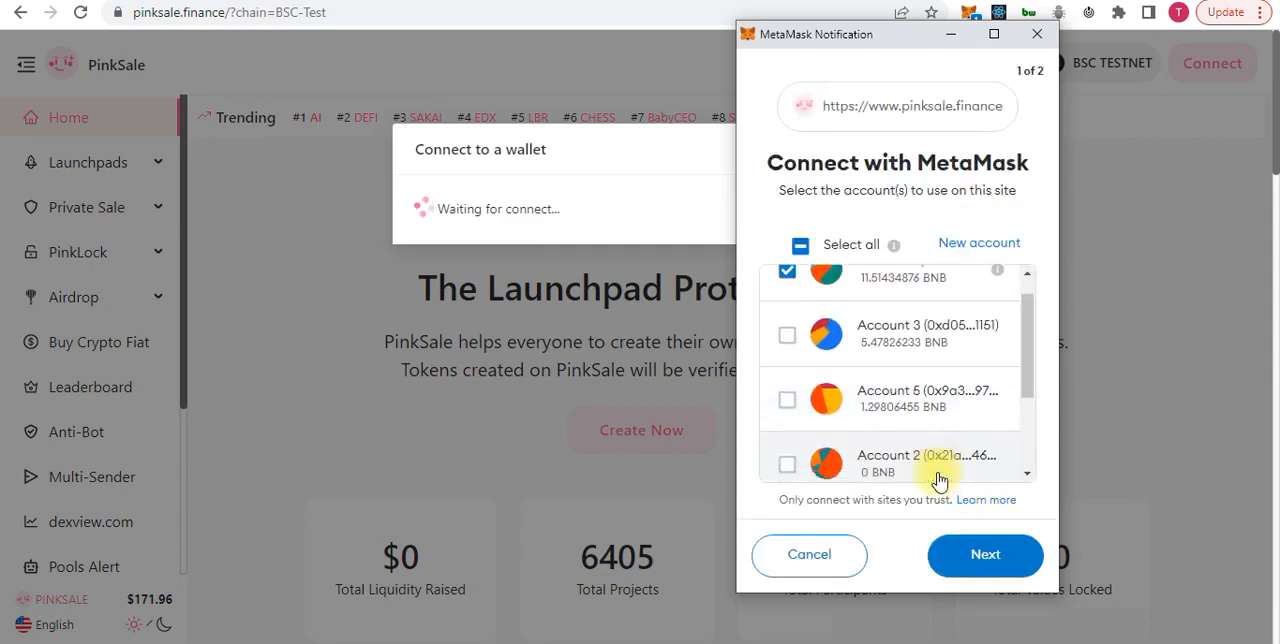
click(985, 554)
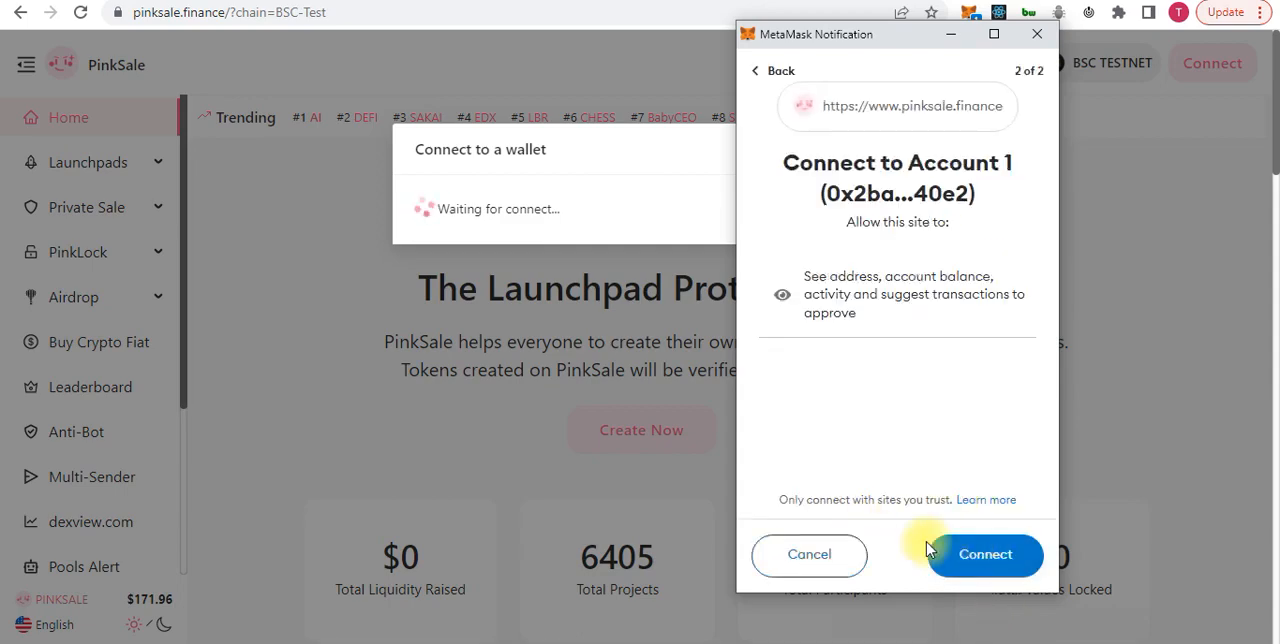
click(970, 552)
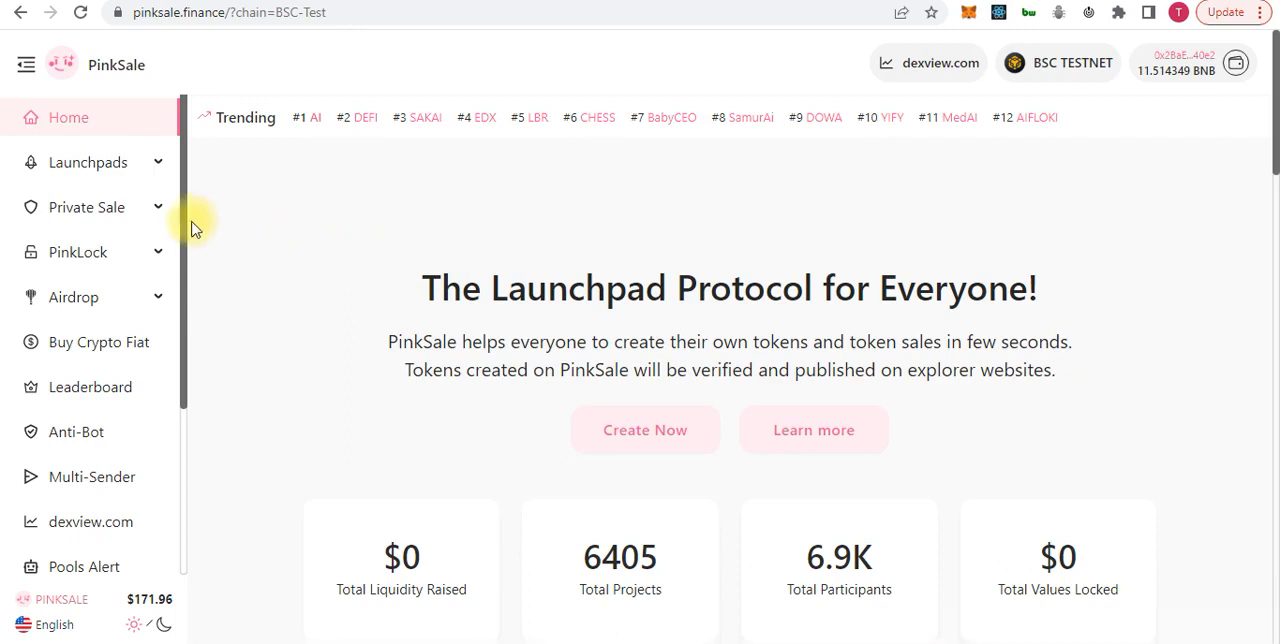
Start creating a new launchpad and paste the DEFI token's contract address as its token address
click(90, 168)
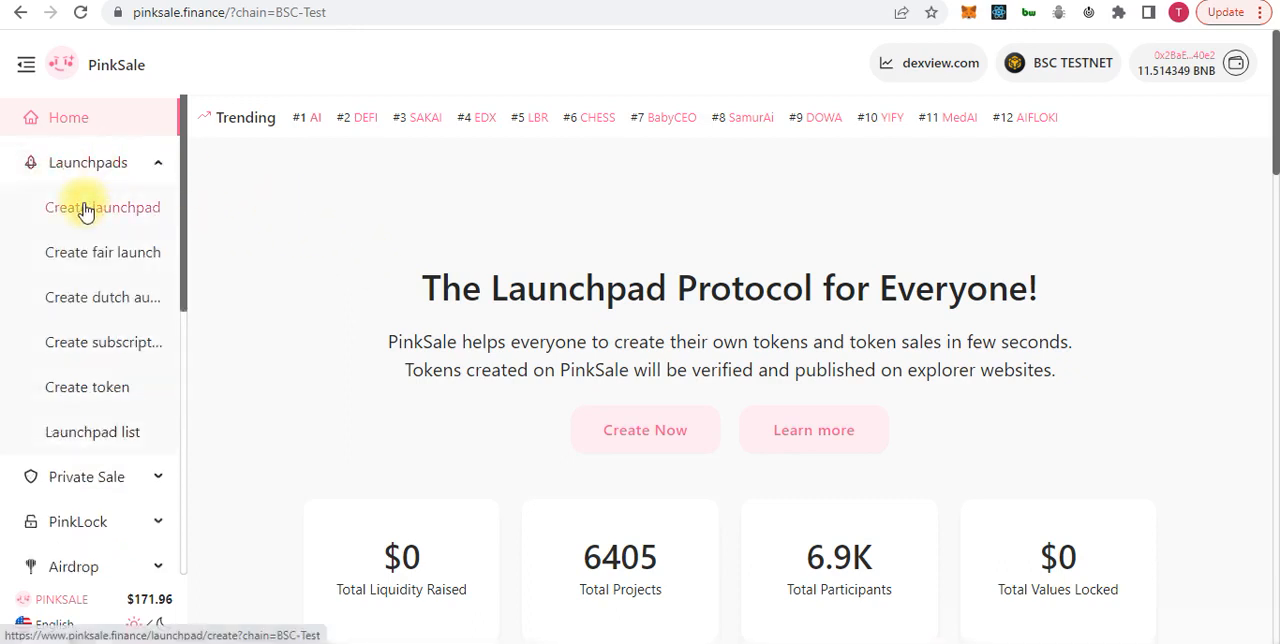
click(86, 206)
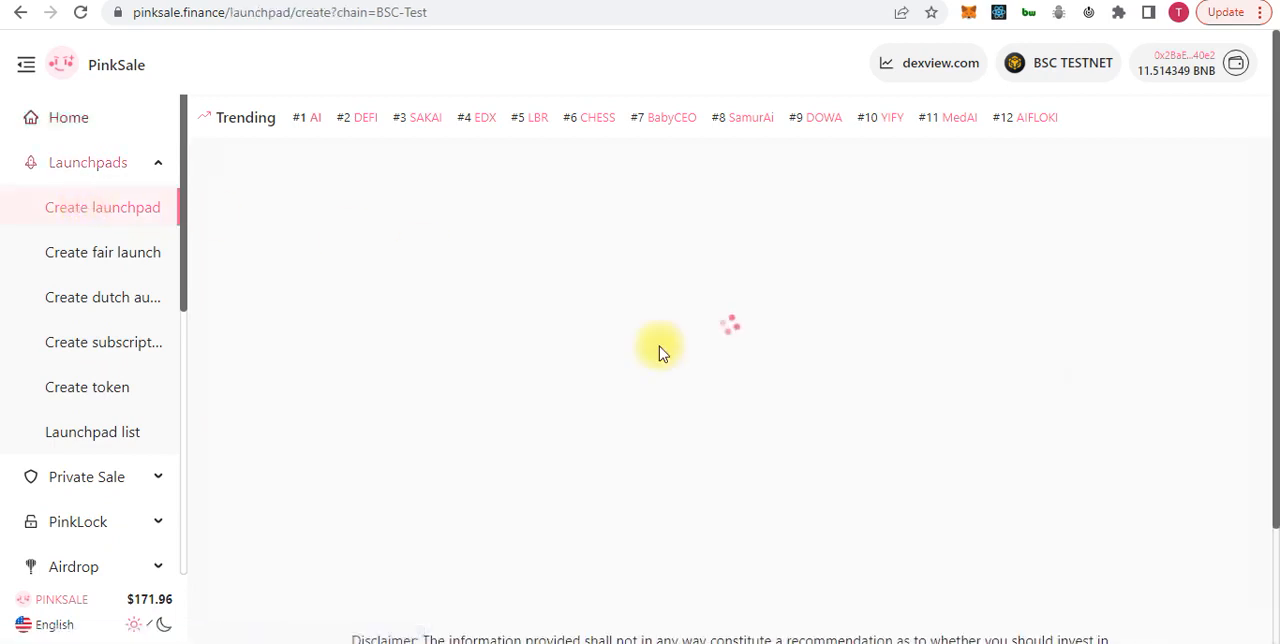
scroll(578, 376, down, 2)
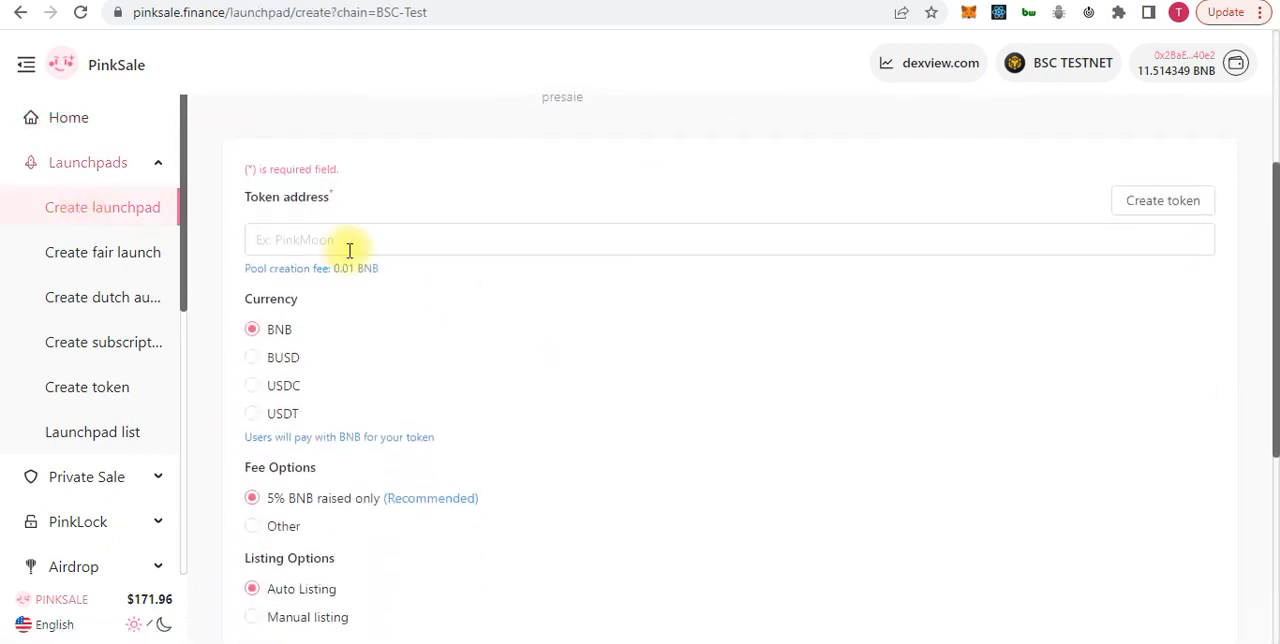
click(313, 232)
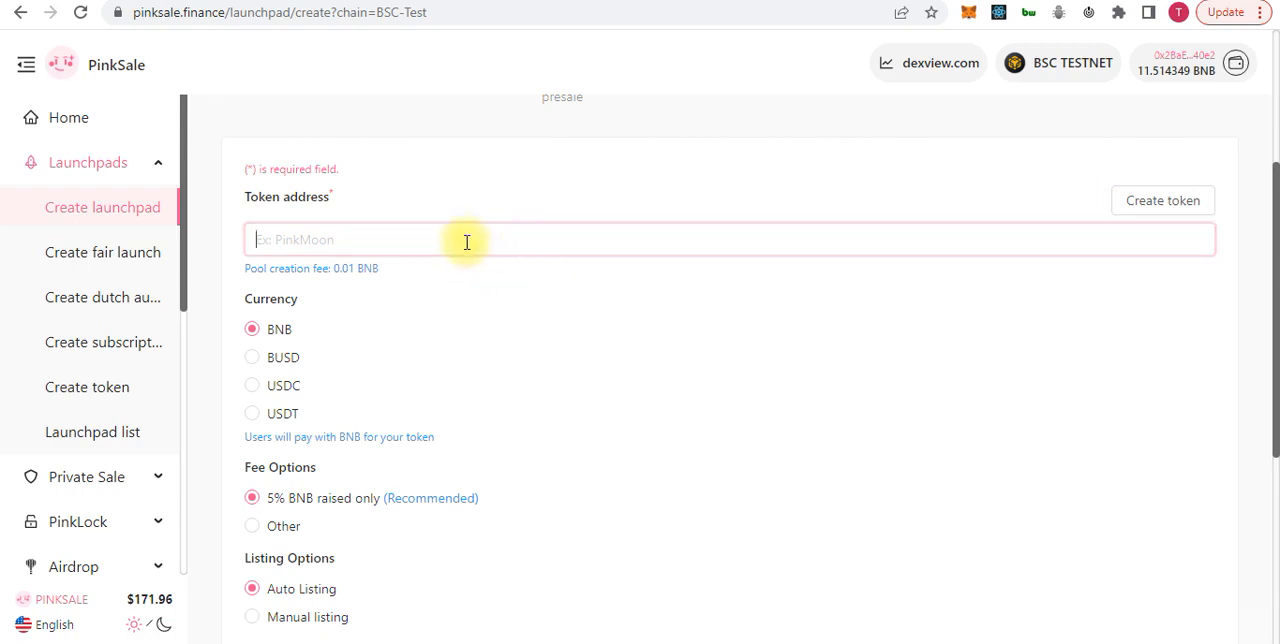
key(ctrl+v)
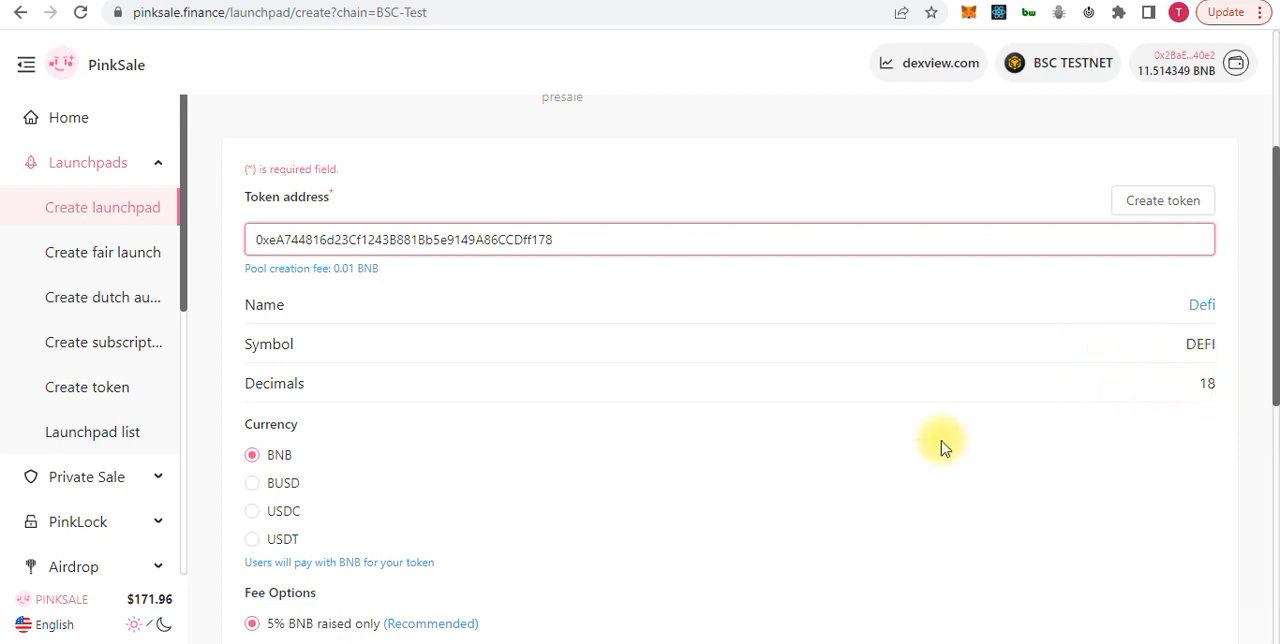
Try the alternative fee option of 2% BNB raised + 2% token sold, and reselect 5% BNB raised only
scroll(714, 398, down, 1)
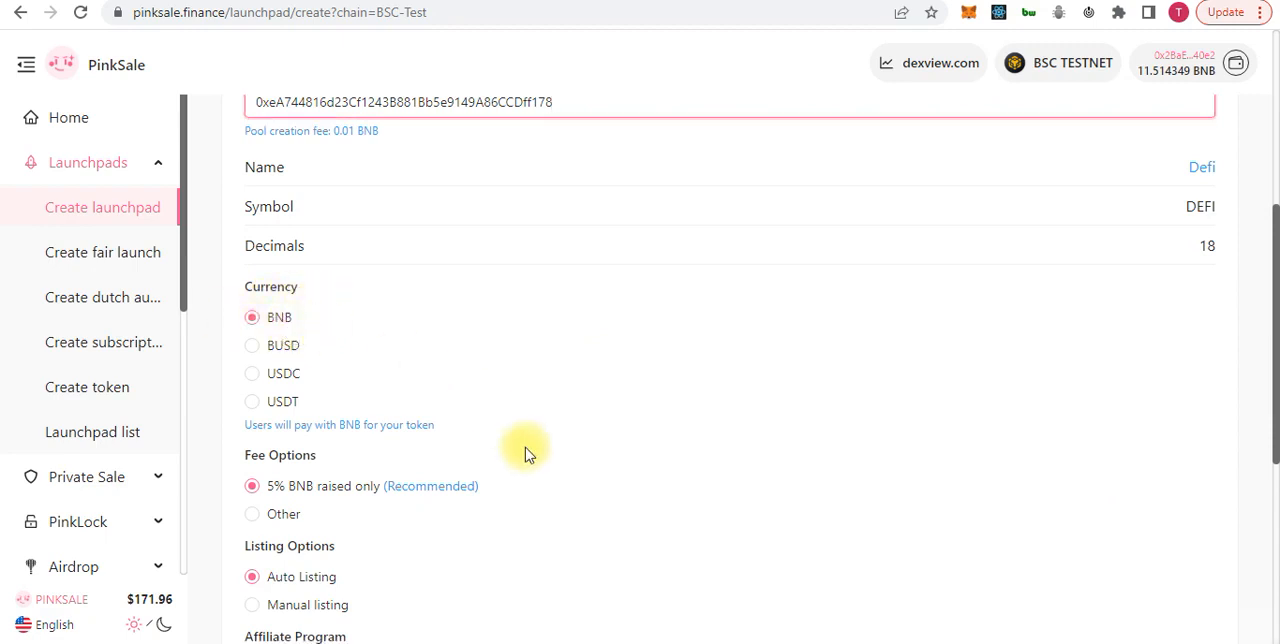
scroll(525, 447, down, 1)
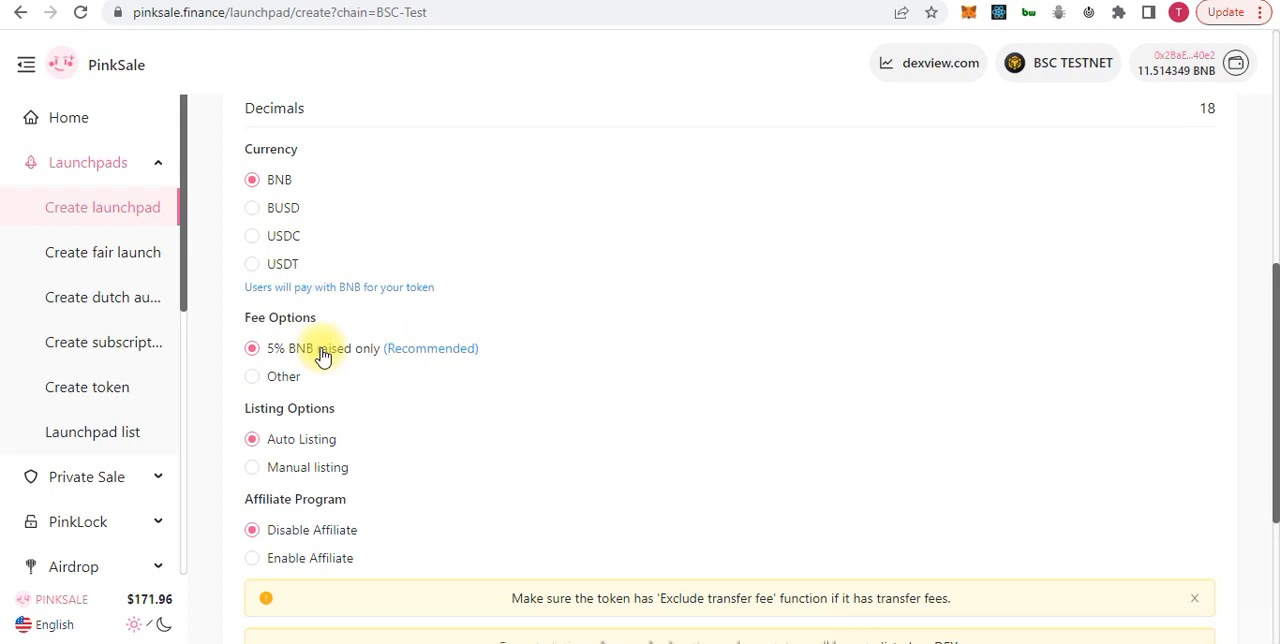
click(262, 379)
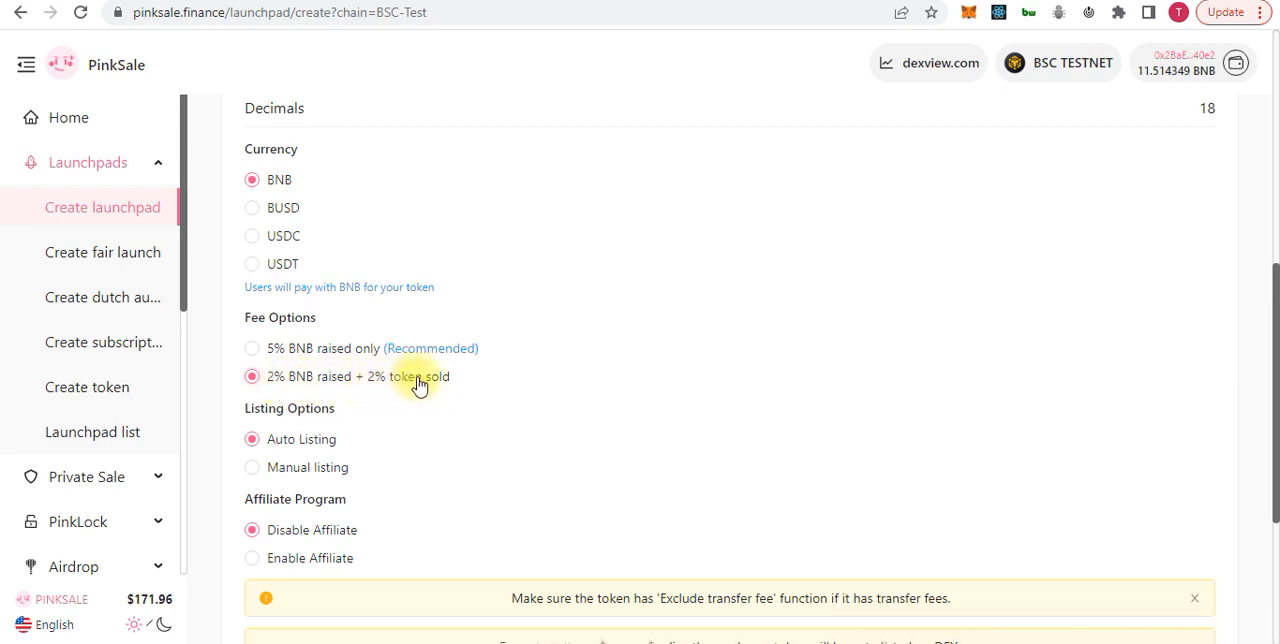
click(251, 350)
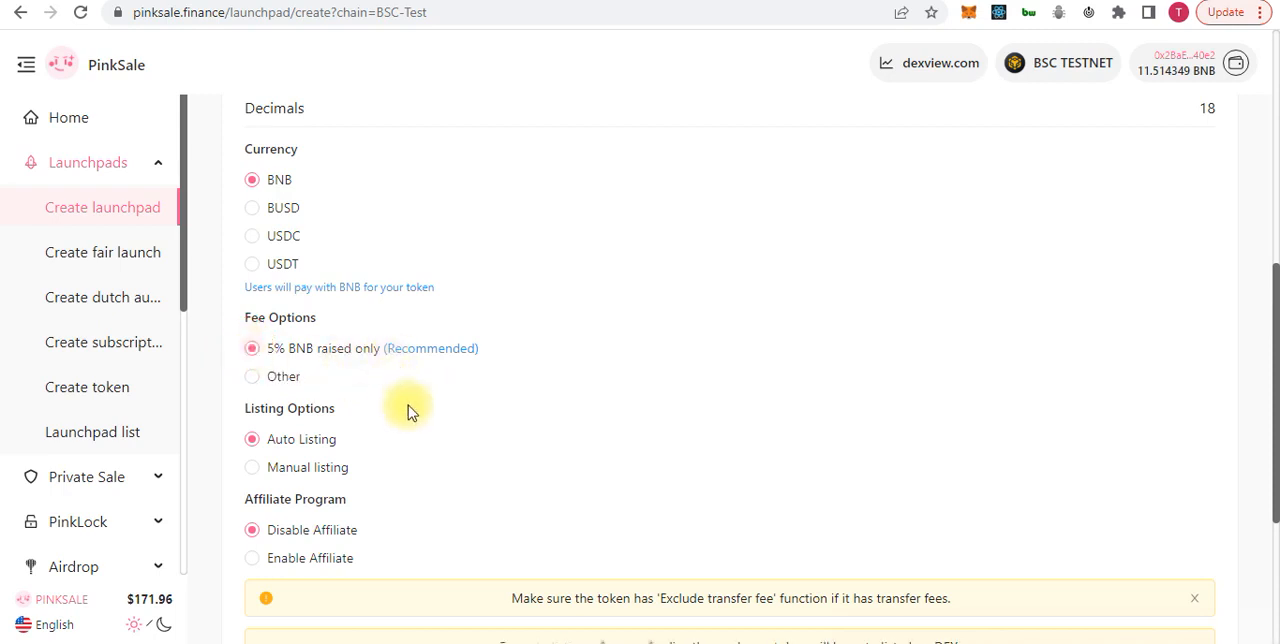
Approve the DEFI token for the launchpad with auto listing and affiliate disabled, granting the permission in MetaMask
scroll(406, 405, down, 1)
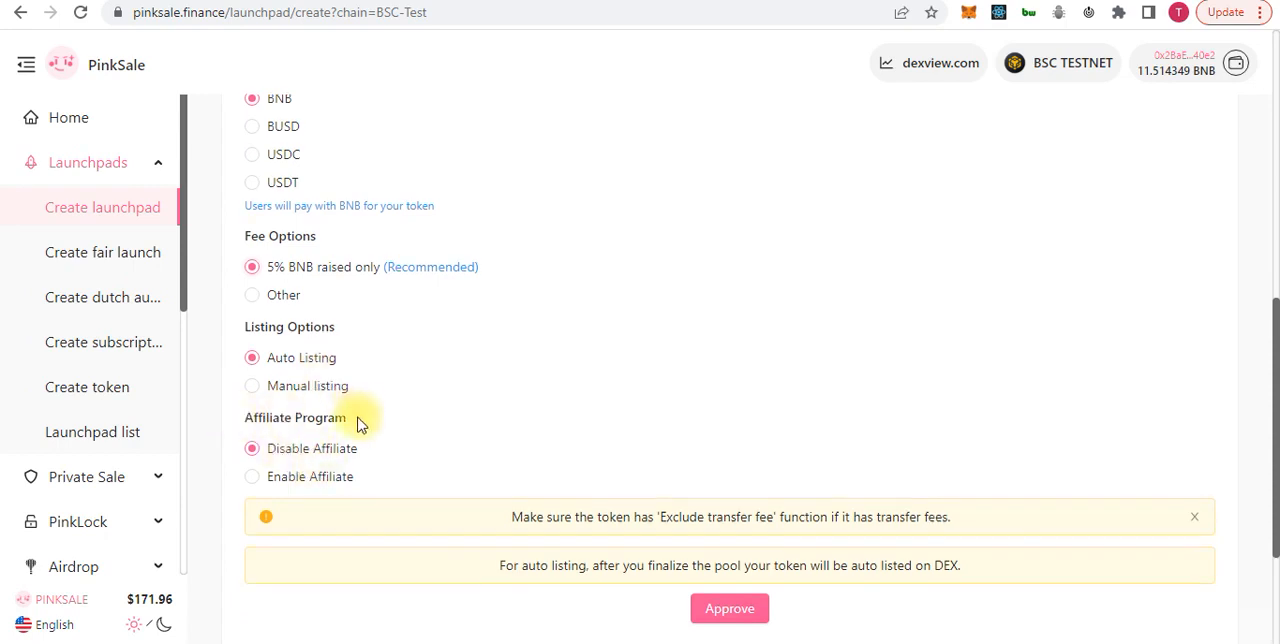
scroll(357, 423, down, 1)
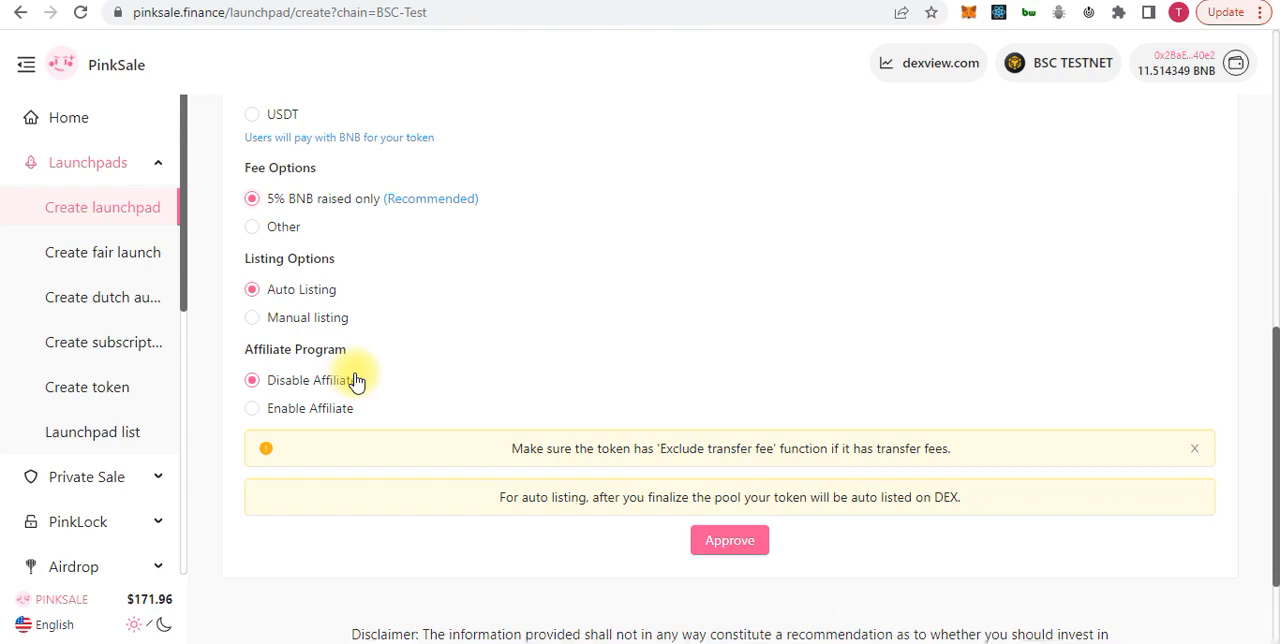
scroll(700, 520, down, 1)
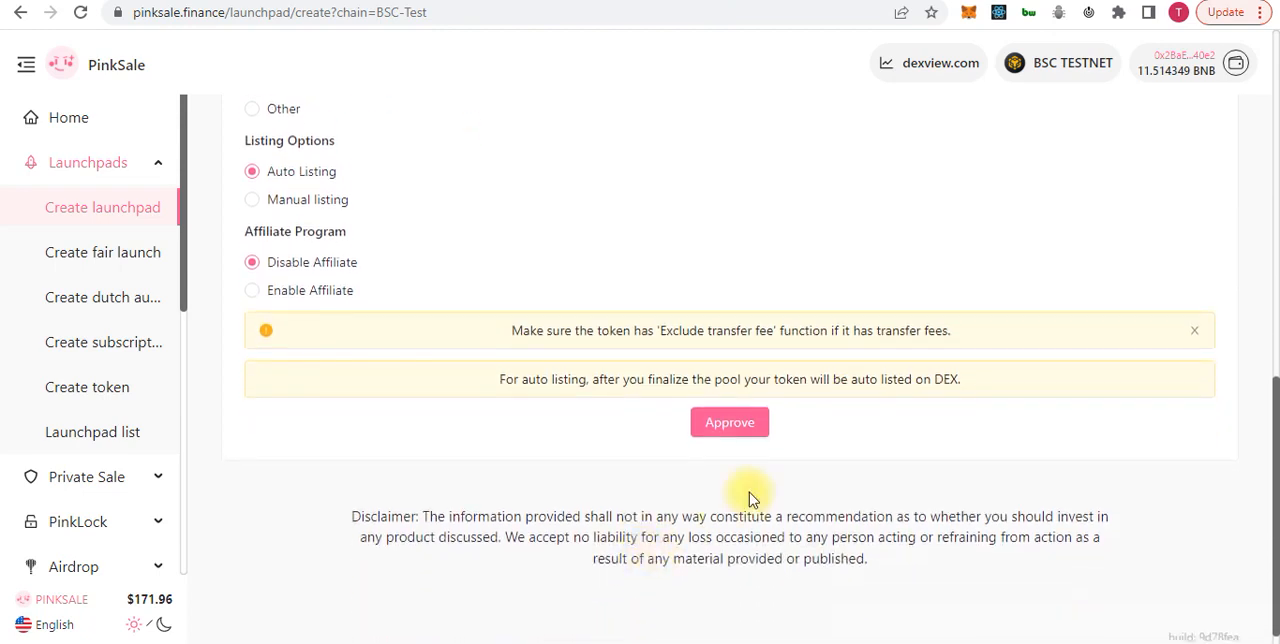
click(718, 434)
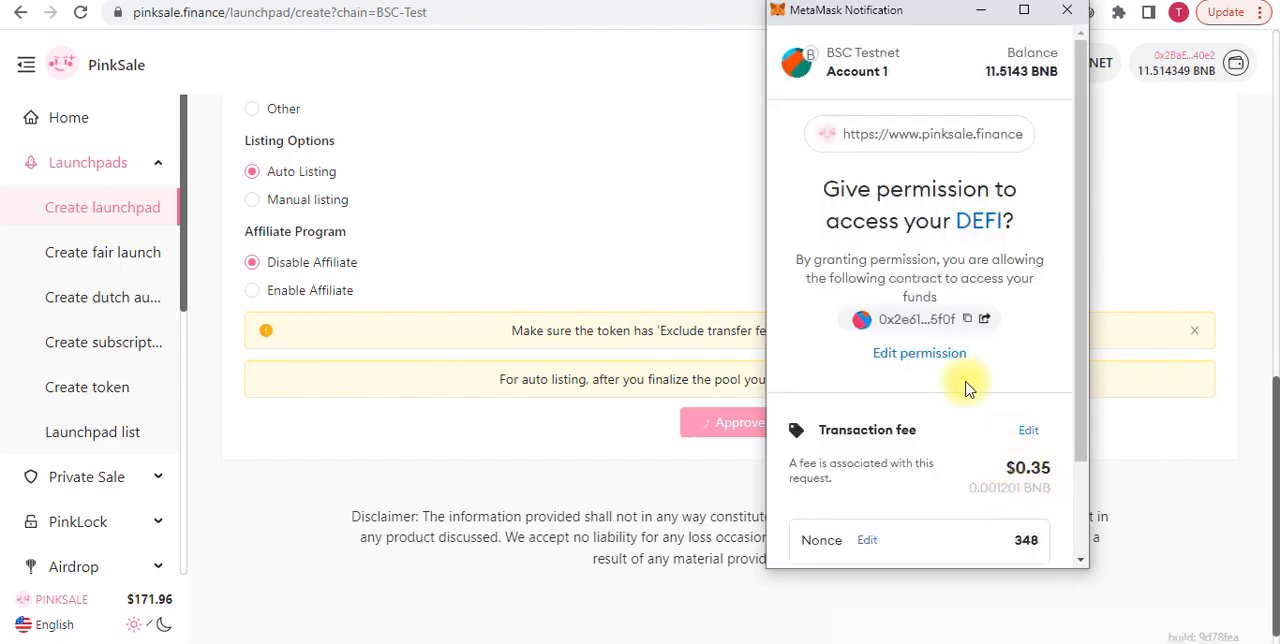
scroll(965, 388, down, 3)
click(1006, 534)
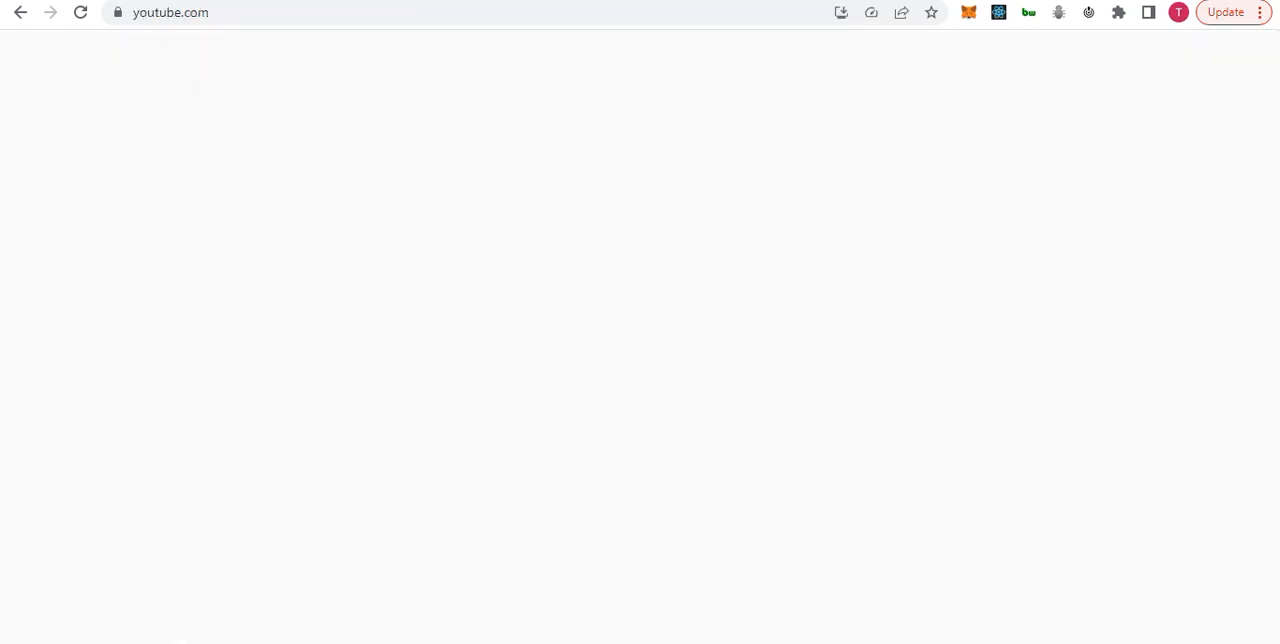
Find the Defi Dragon channel on YouTube by searching for "defi dragon" and select its page URL
scroll(618, 381, down, 9)
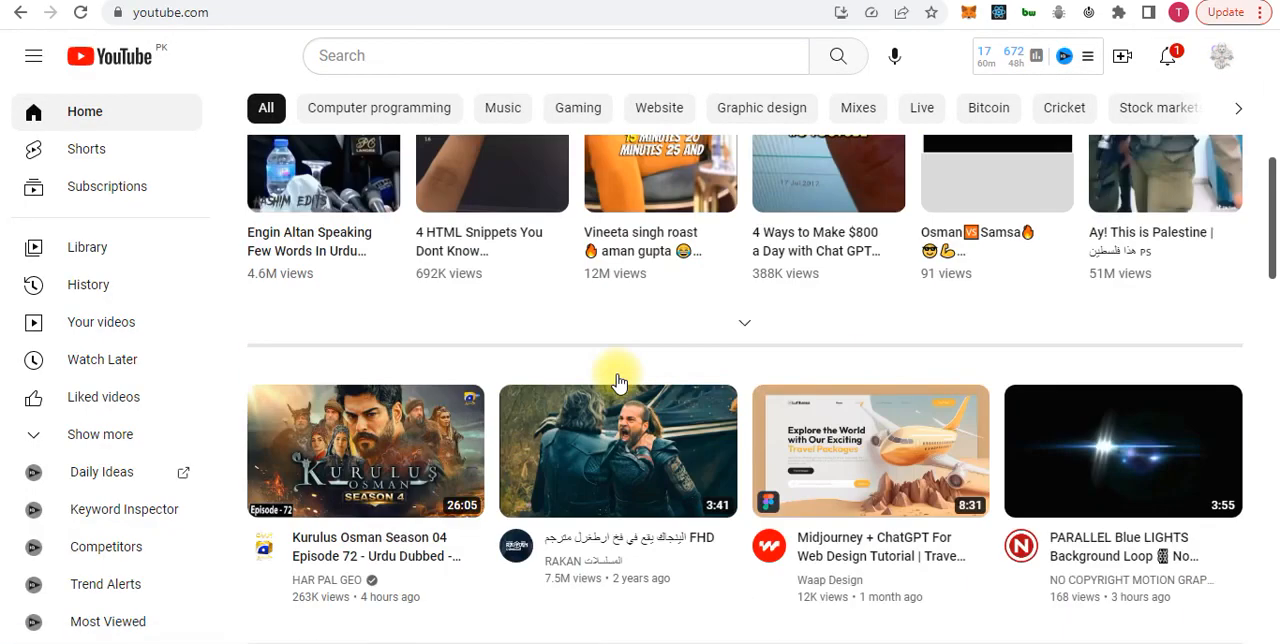
scroll(614, 372, up, 8)
scroll(617, 380, down, 3)
scroll(617, 374, up, 2)
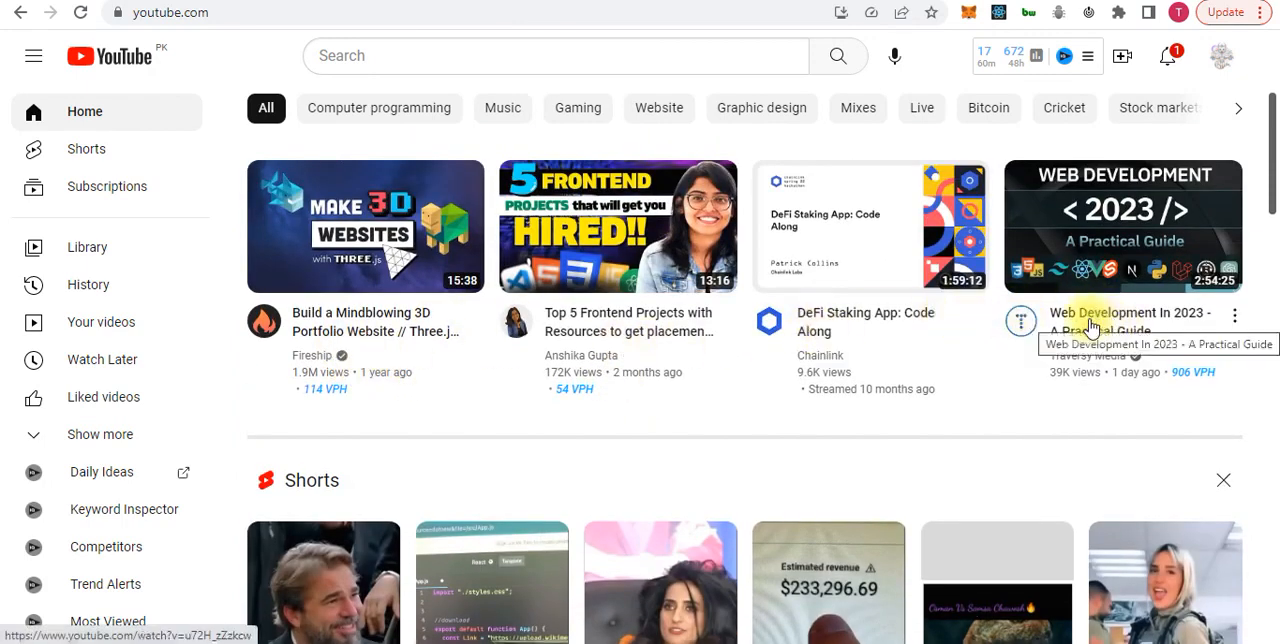
click(443, 55)
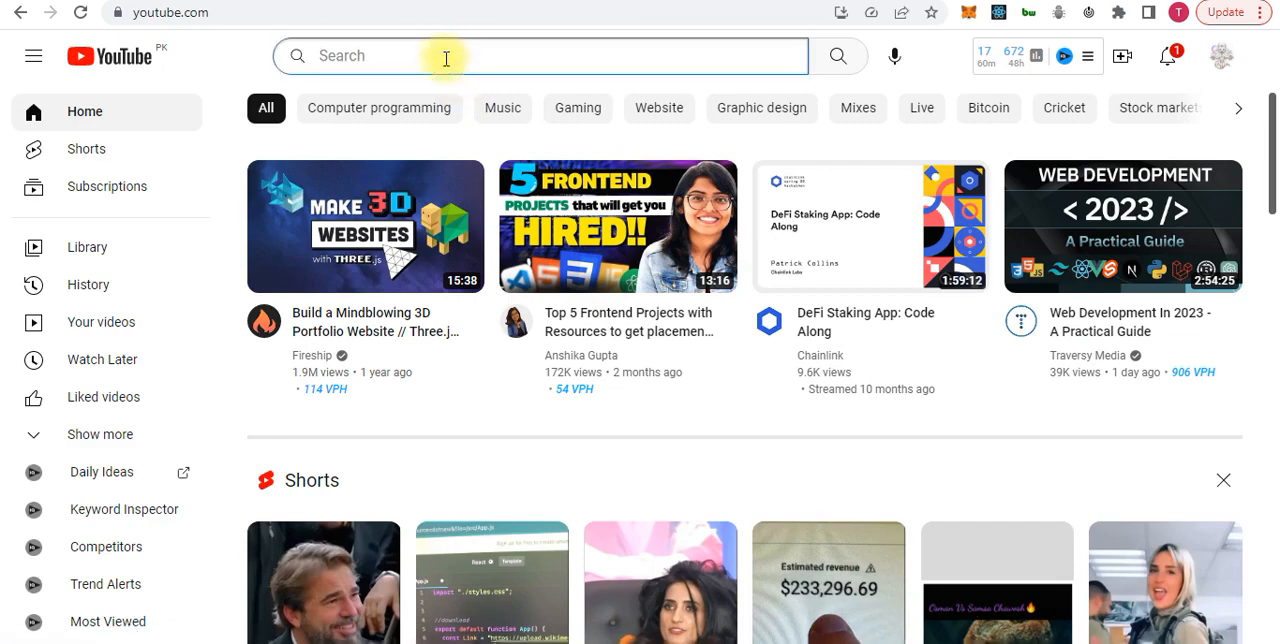
text(defoi)
key(BackSpace)
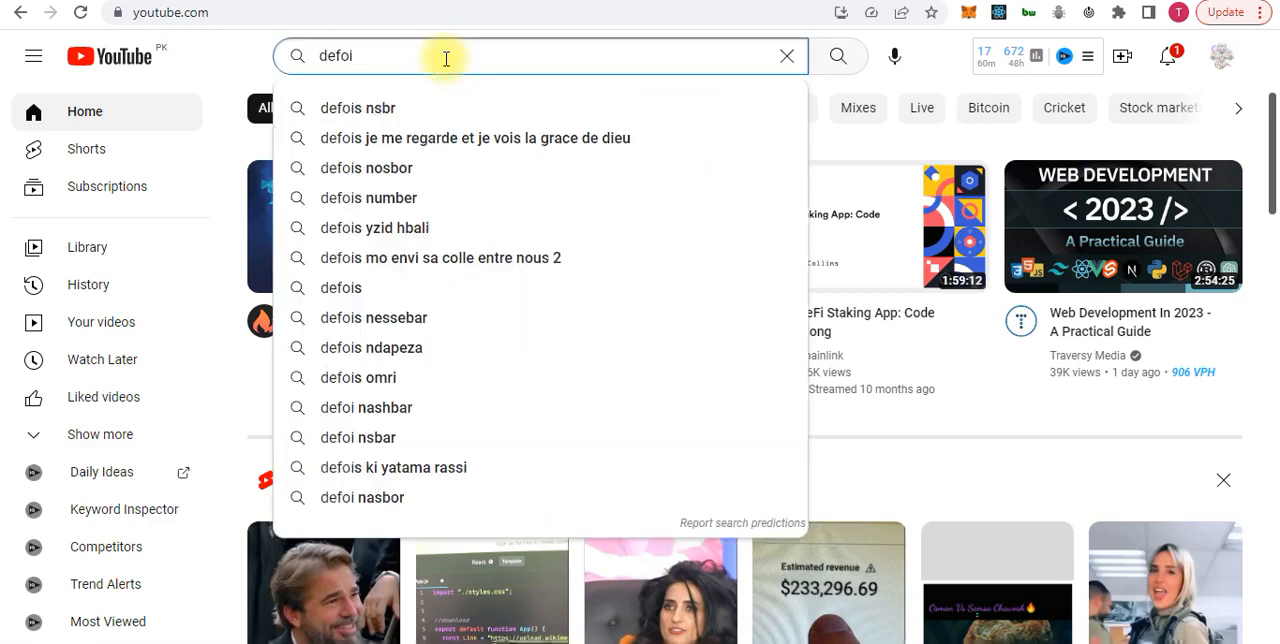
key(BackSpace)
text(i d)
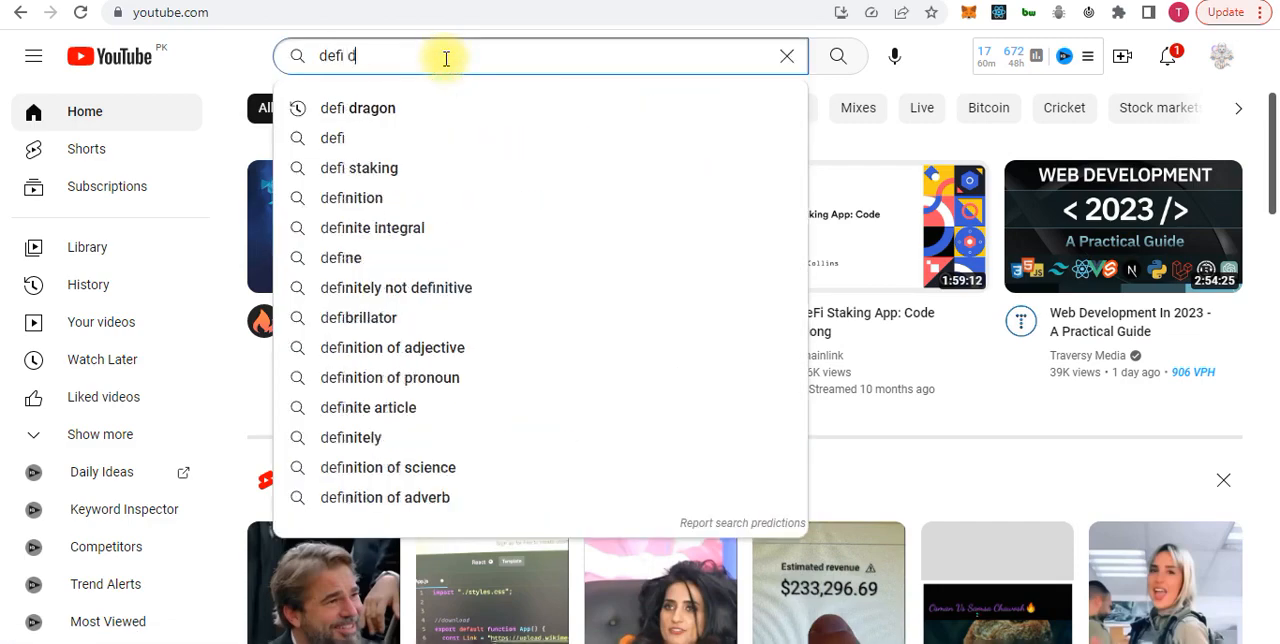
text(r)
key(Down)
key(Return)
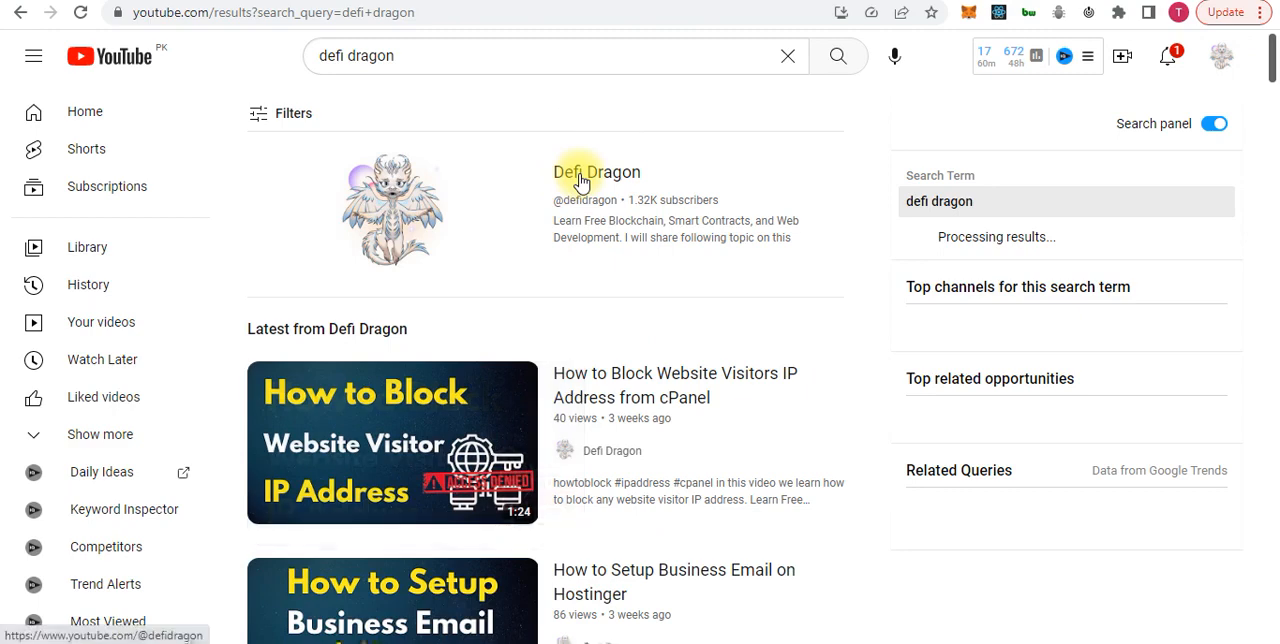
click(581, 178)
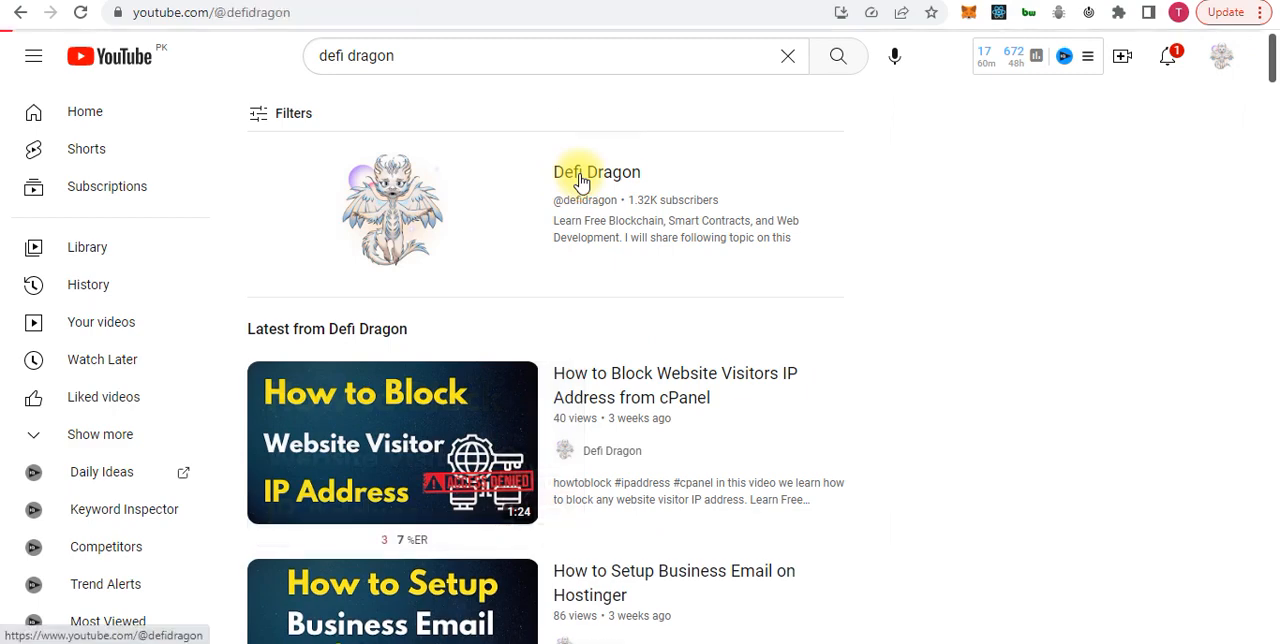
click(316, 14)
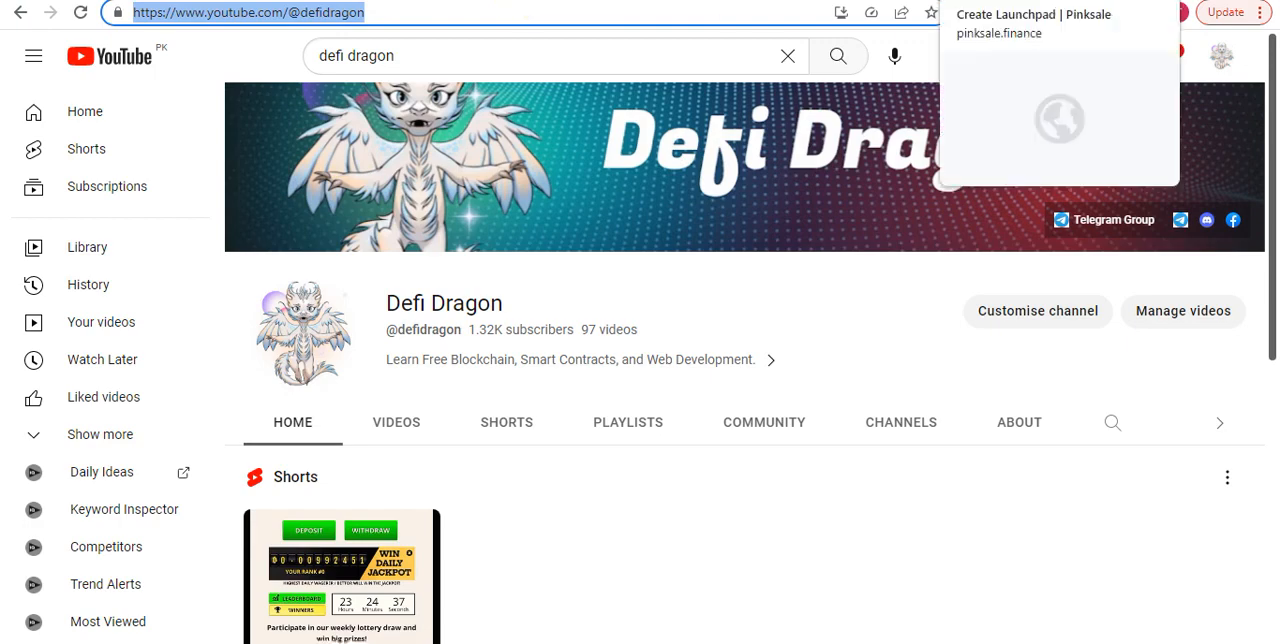
Return to the PinkSale launchpad form, proceed to the DeFi Launchpad Info stage and set the presale rate to 1000
click(990, 0)
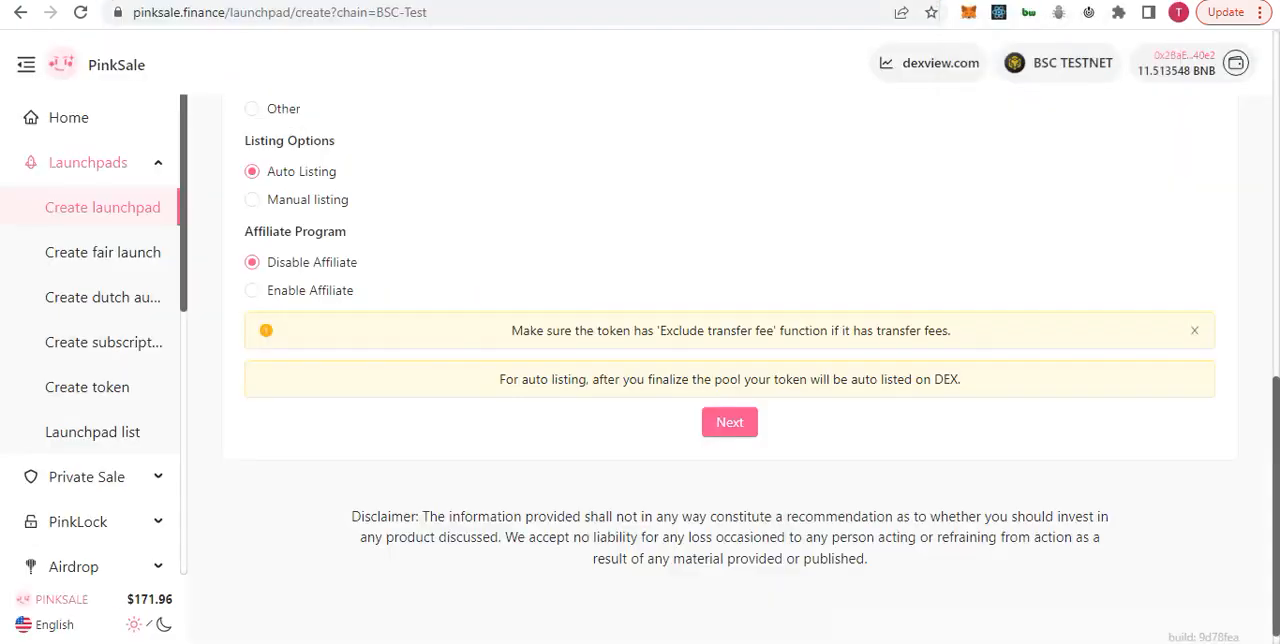
click(730, 422)
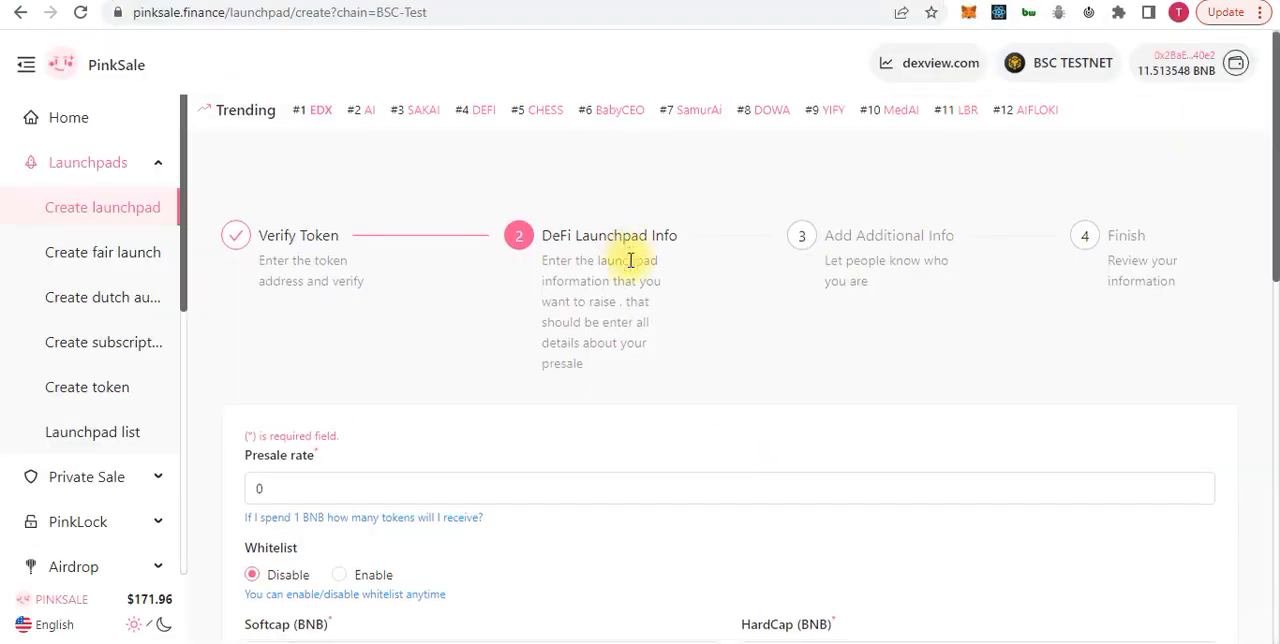
scroll(600, 230, down, 2)
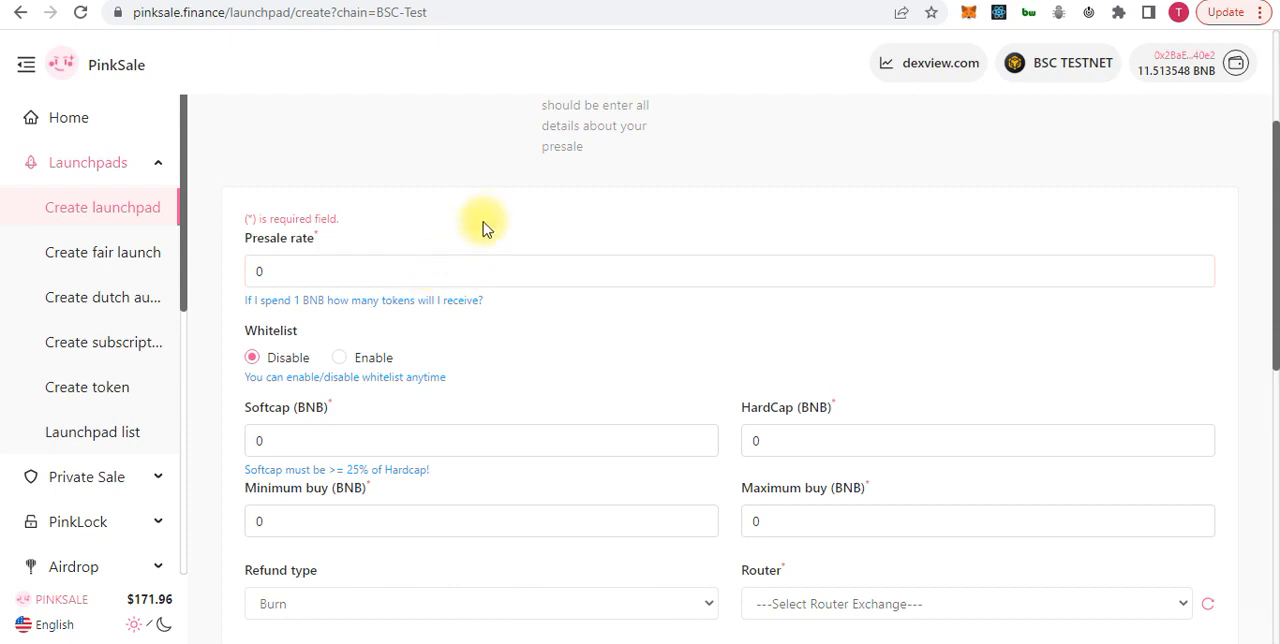
scroll(485, 218, down, 1)
click(365, 173)
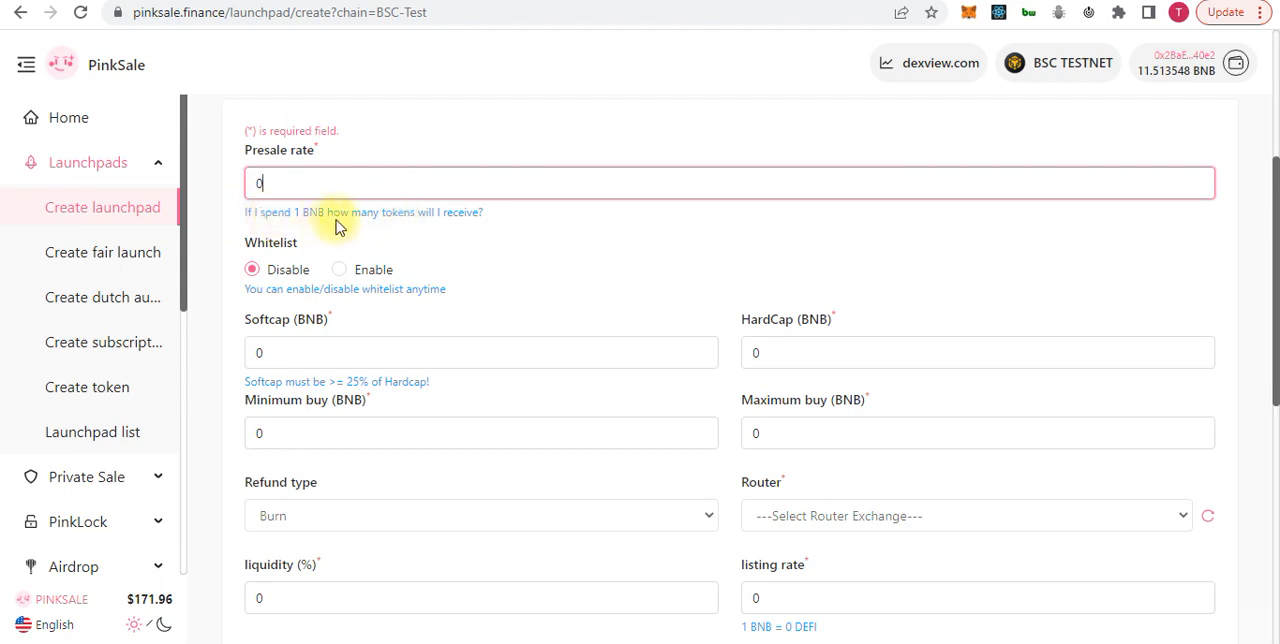
key(BackSpace)
text(1000)
scroll(477, 275, down, 2)
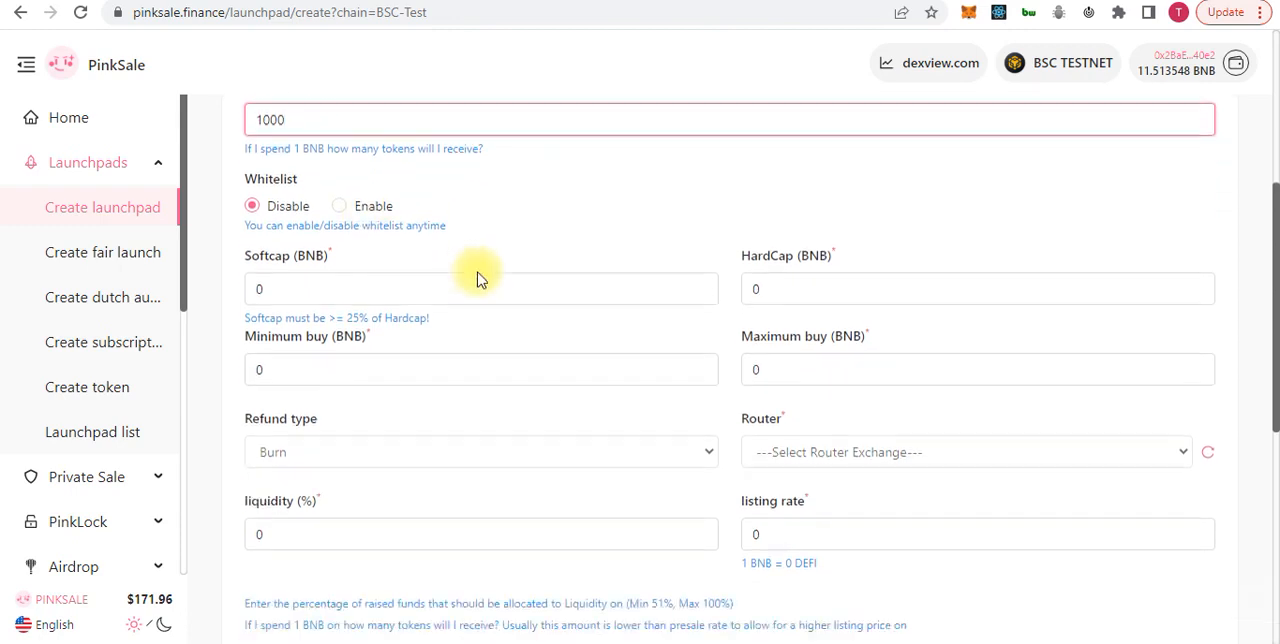
Set the presale softcap to 50 BNB and the hardcap to 100 BNB
click(319, 185)
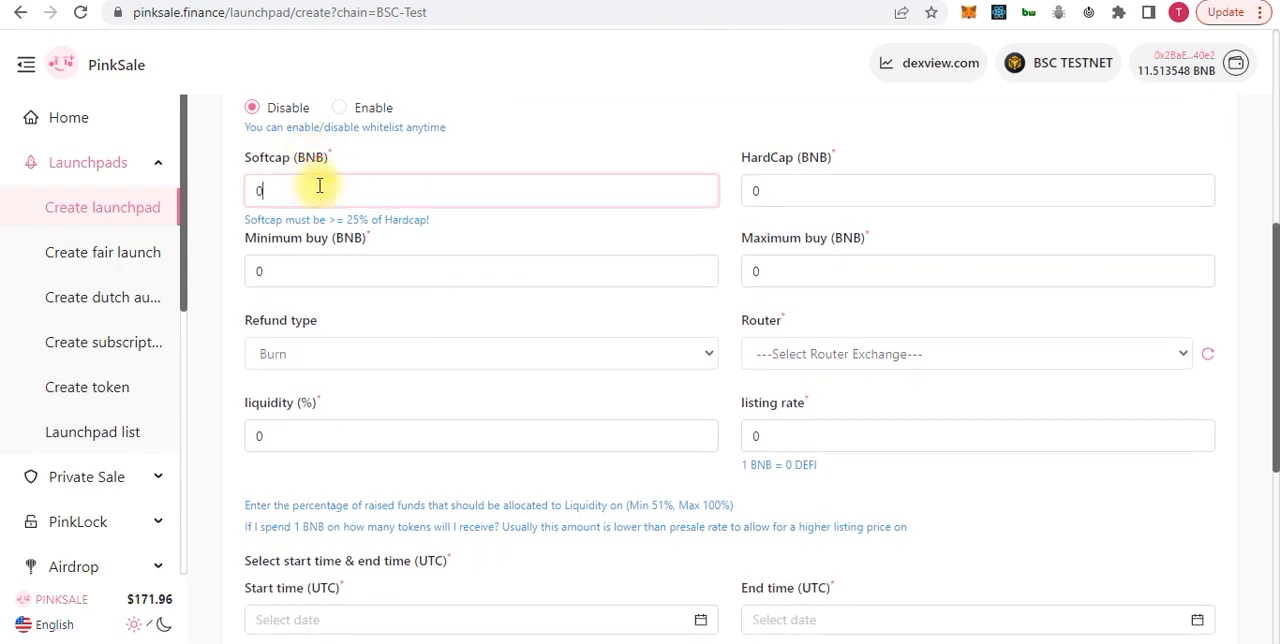
key(BackSpace)
text(50)
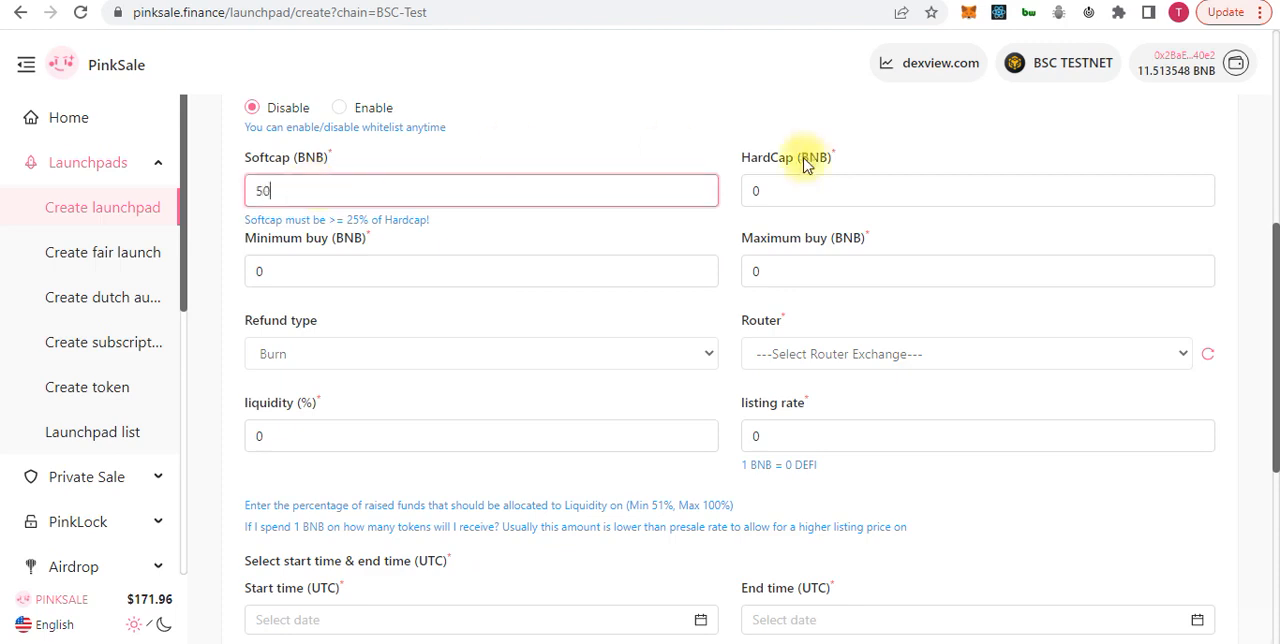
click(843, 196)
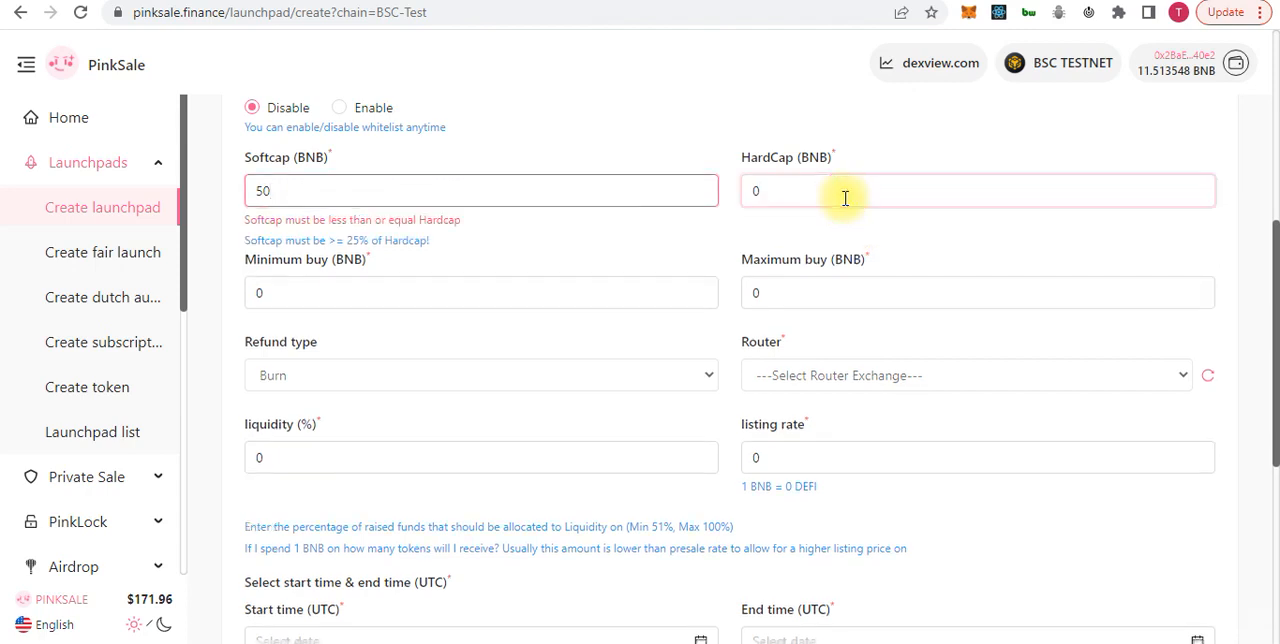
text(1)
key(BackSpace)
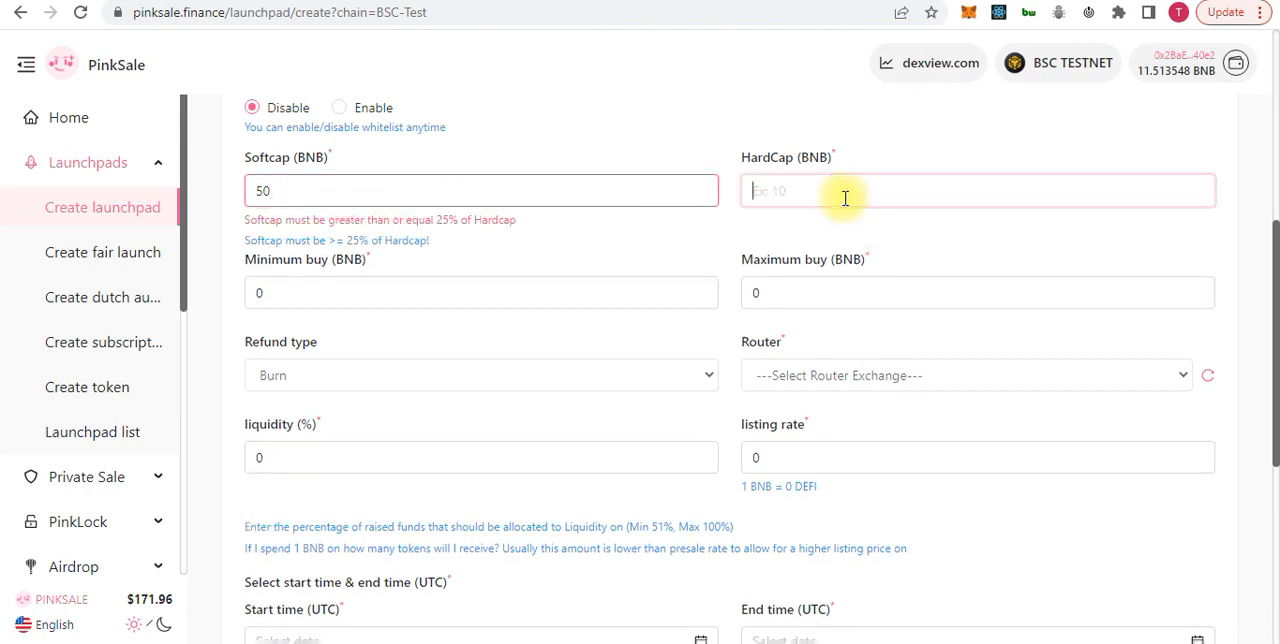
text(100)
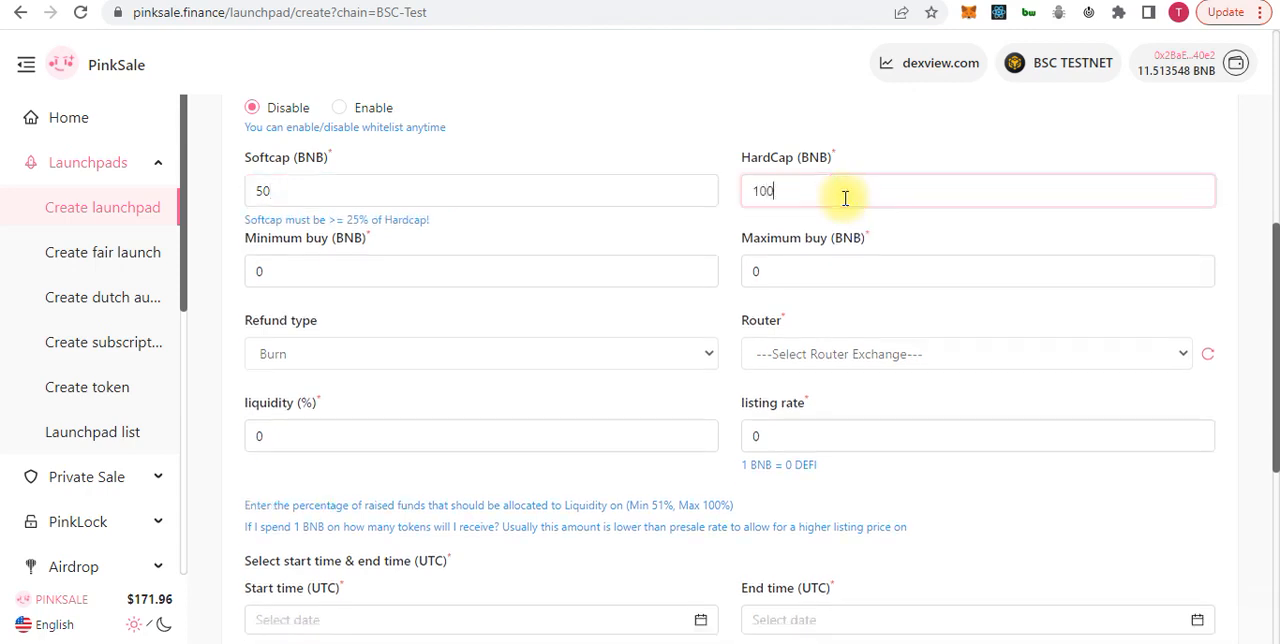
Set the minimum buy to 0.10 BNB and the maximum buy to 5 BNB
click(448, 259)
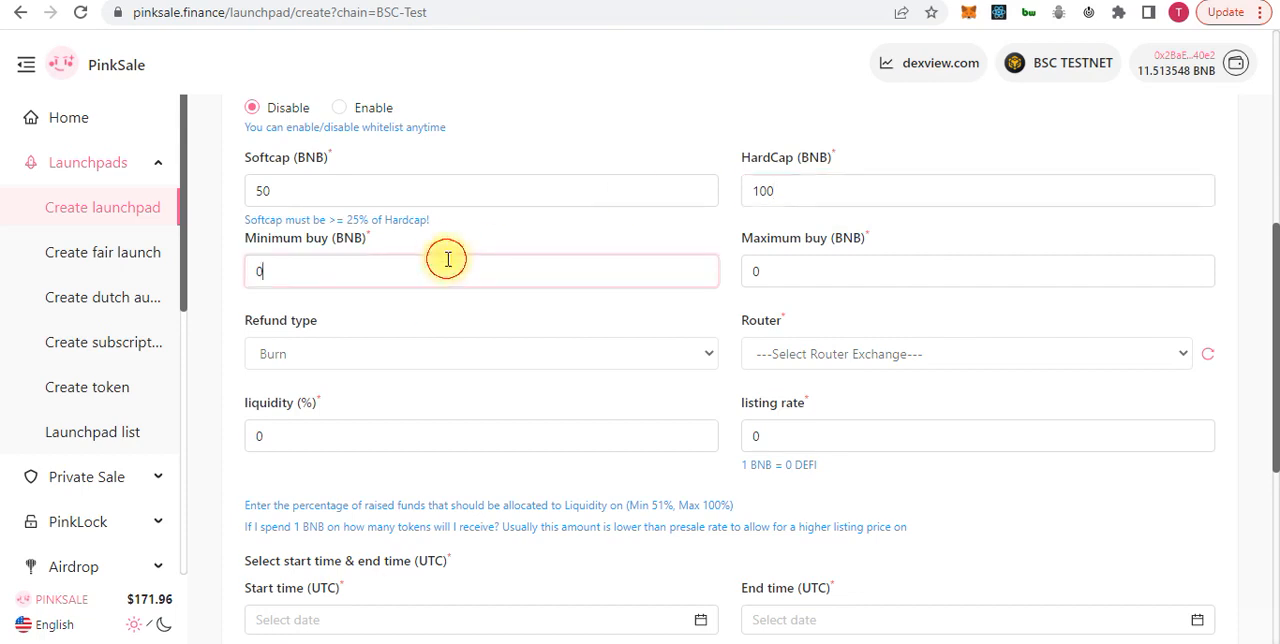
key(BackSpace)
text(0.10)
click(754, 273)
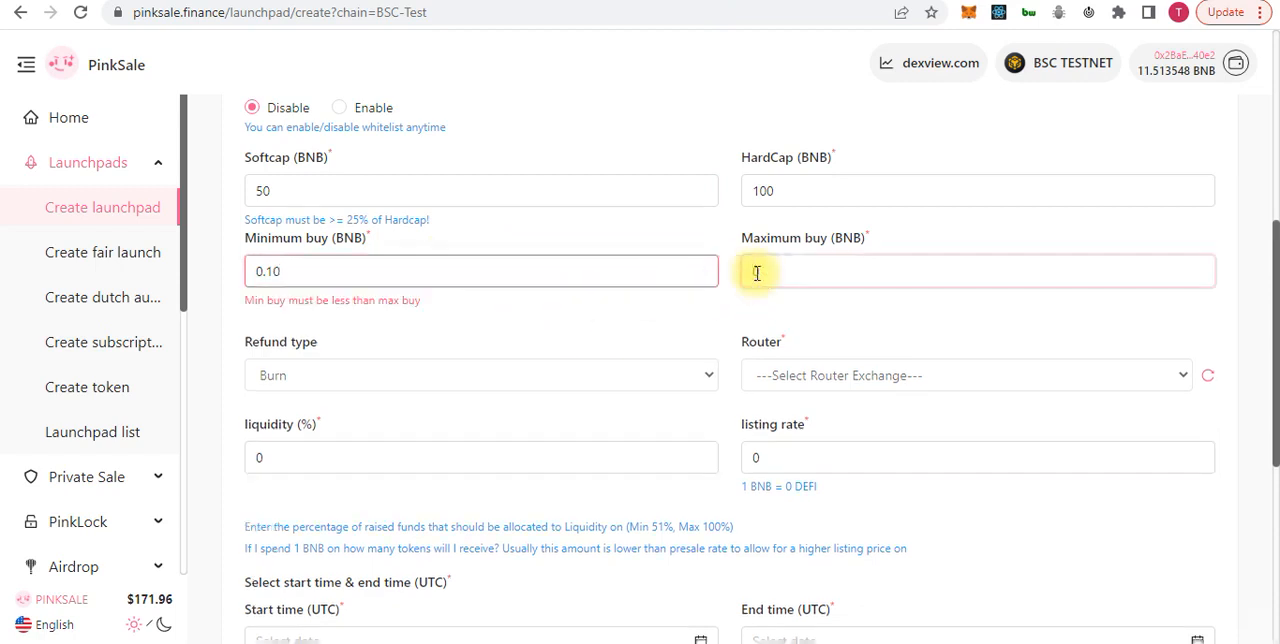
text(5)
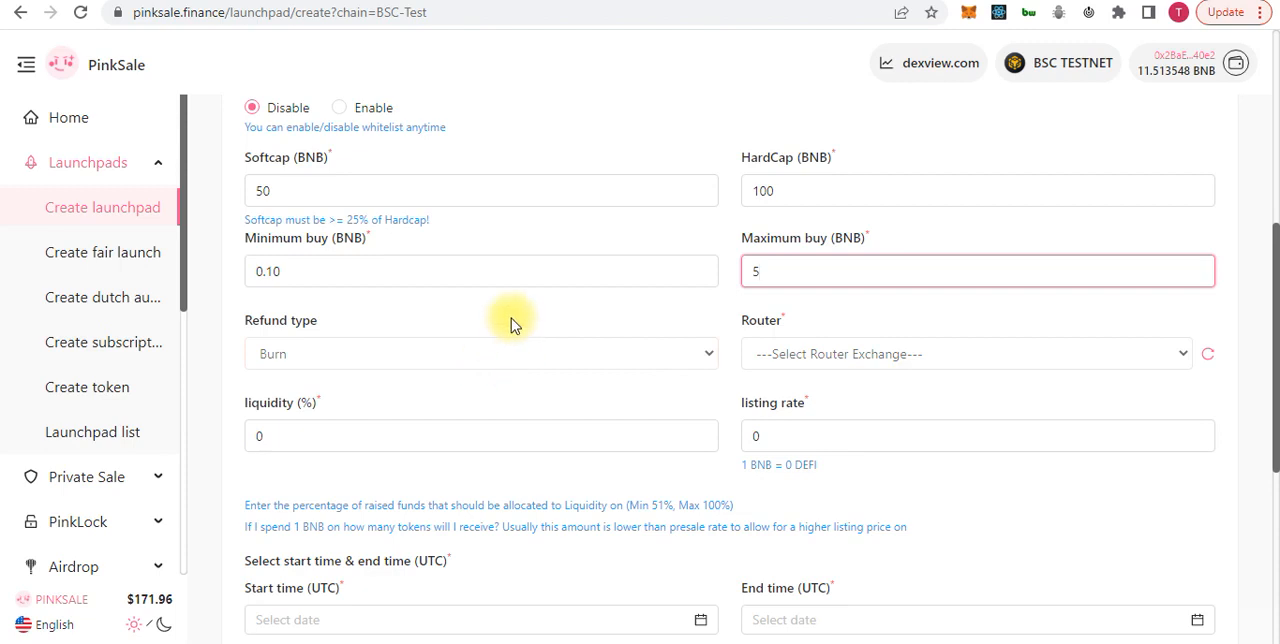
Set the refund type to Refund and choose Pancakeswap as the router exchange
scroll(511, 318, down, 2)
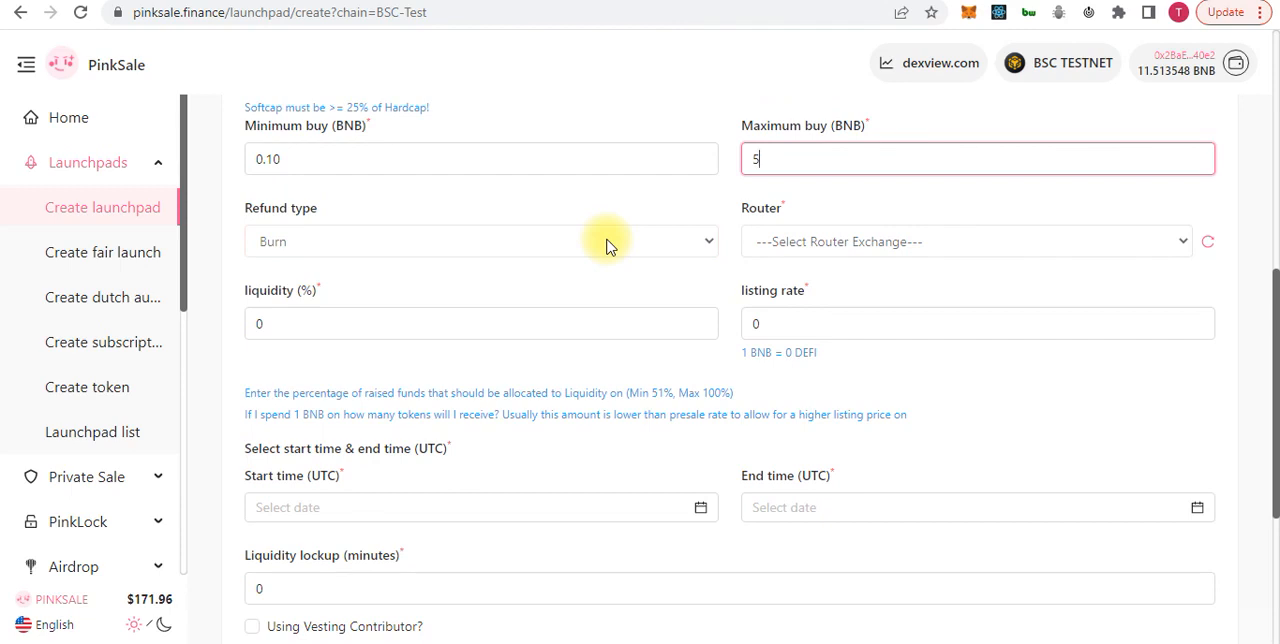
click(607, 245)
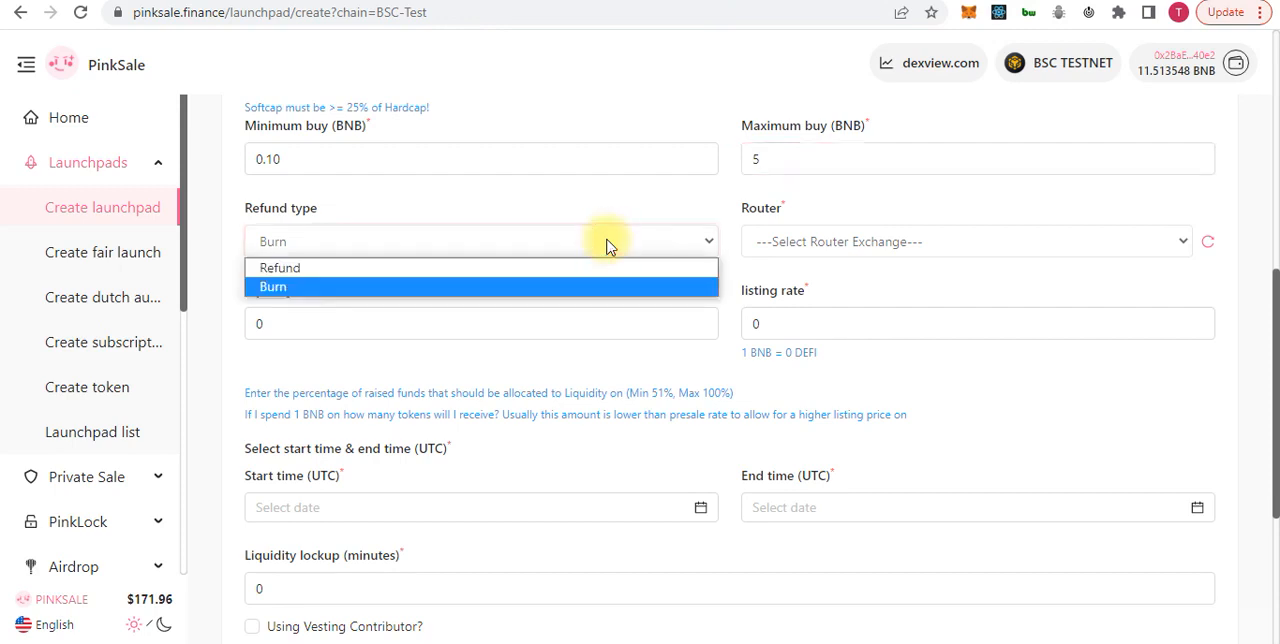
click(492, 270)
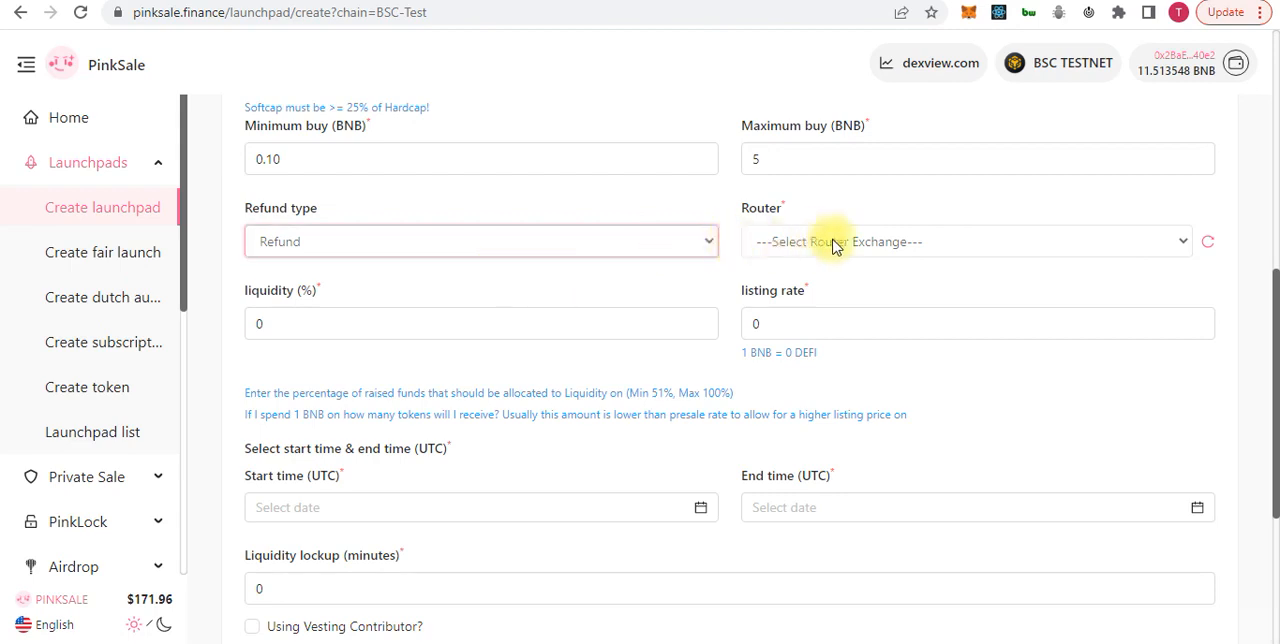
click(868, 242)
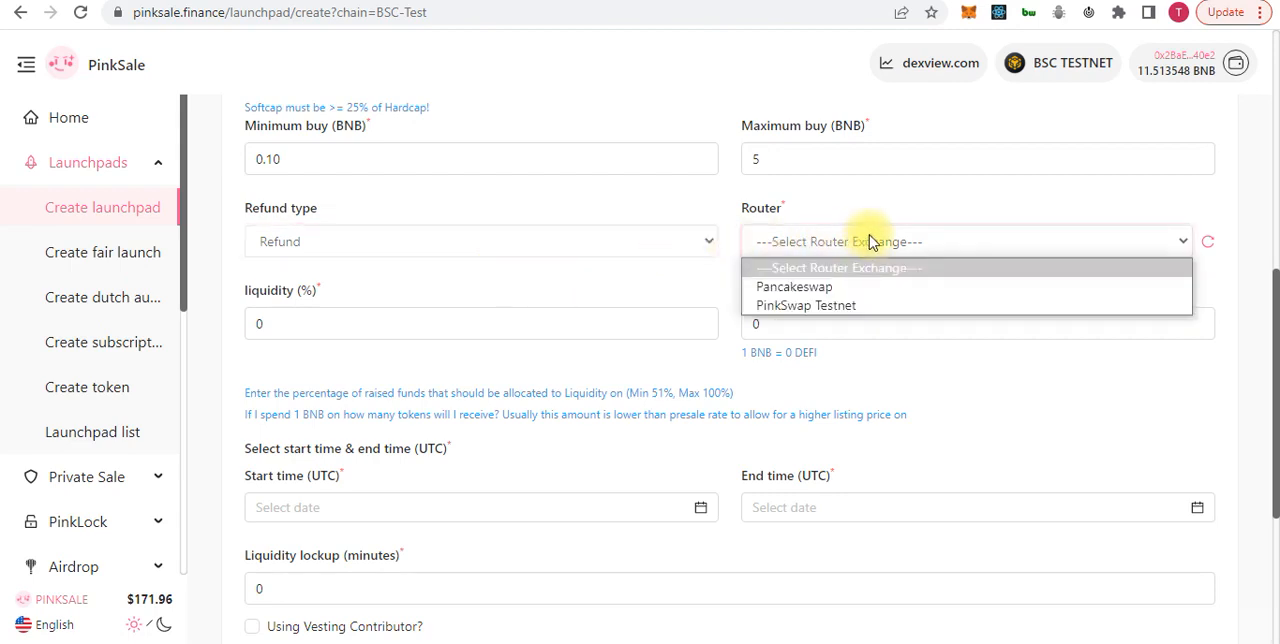
click(808, 290)
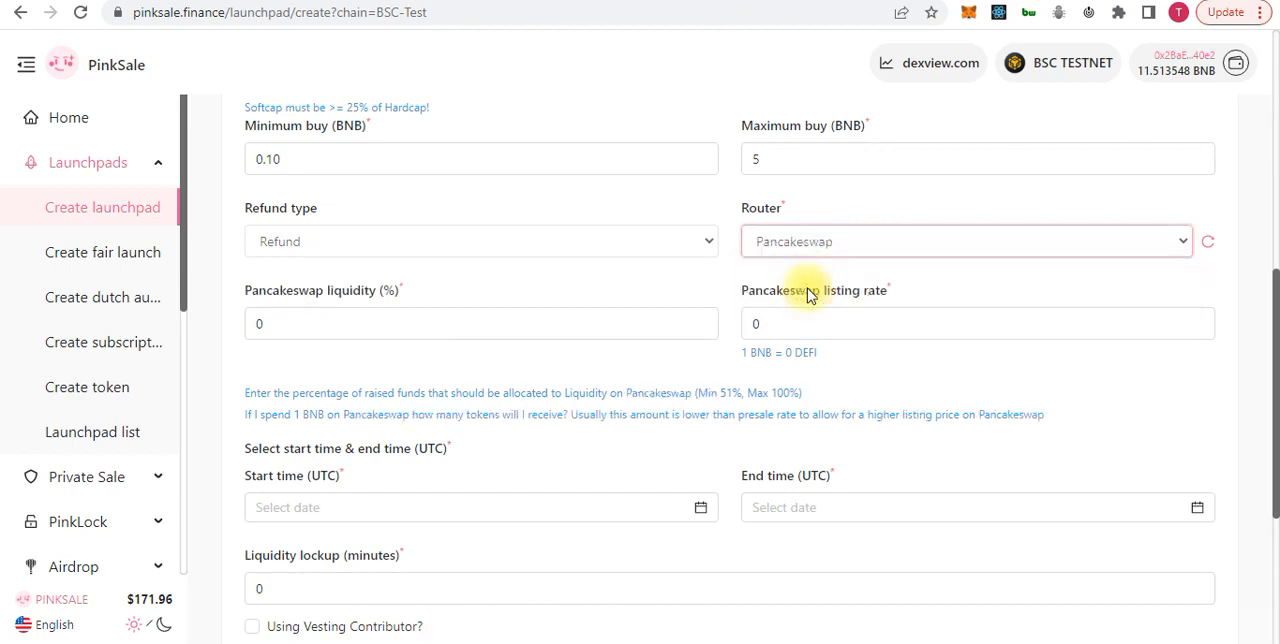
Switch the router to PinkSwap Testnet and set its liquidity percentage to 51
click(595, 318)
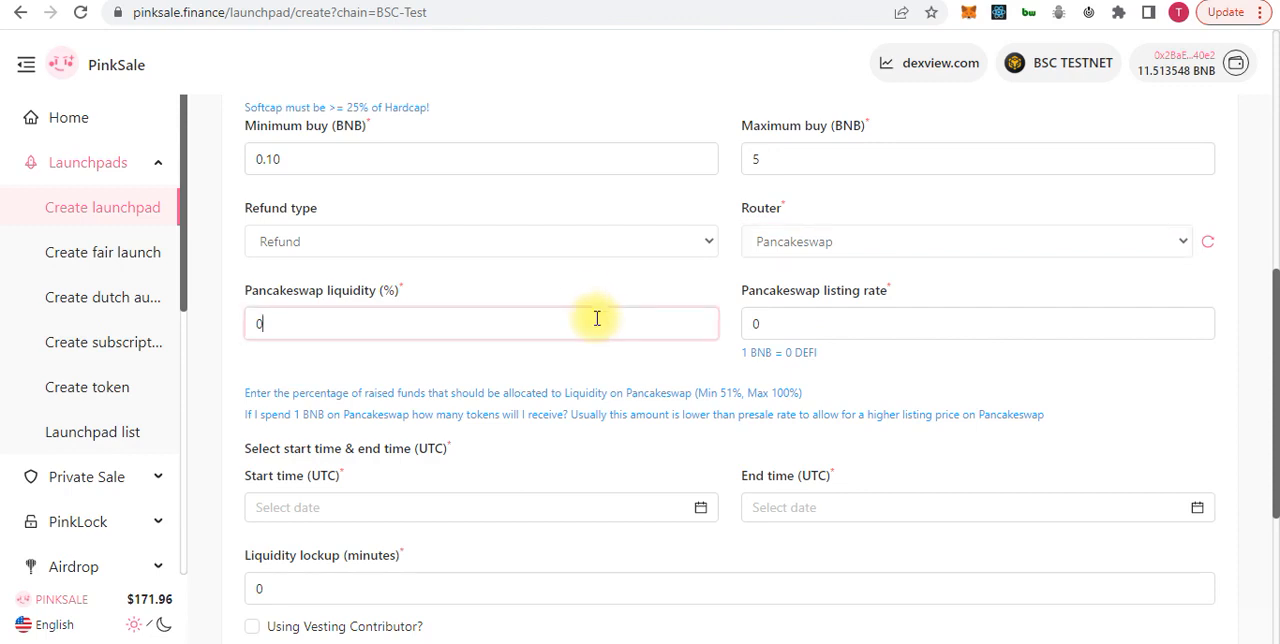
click(496, 321)
click(962, 246)
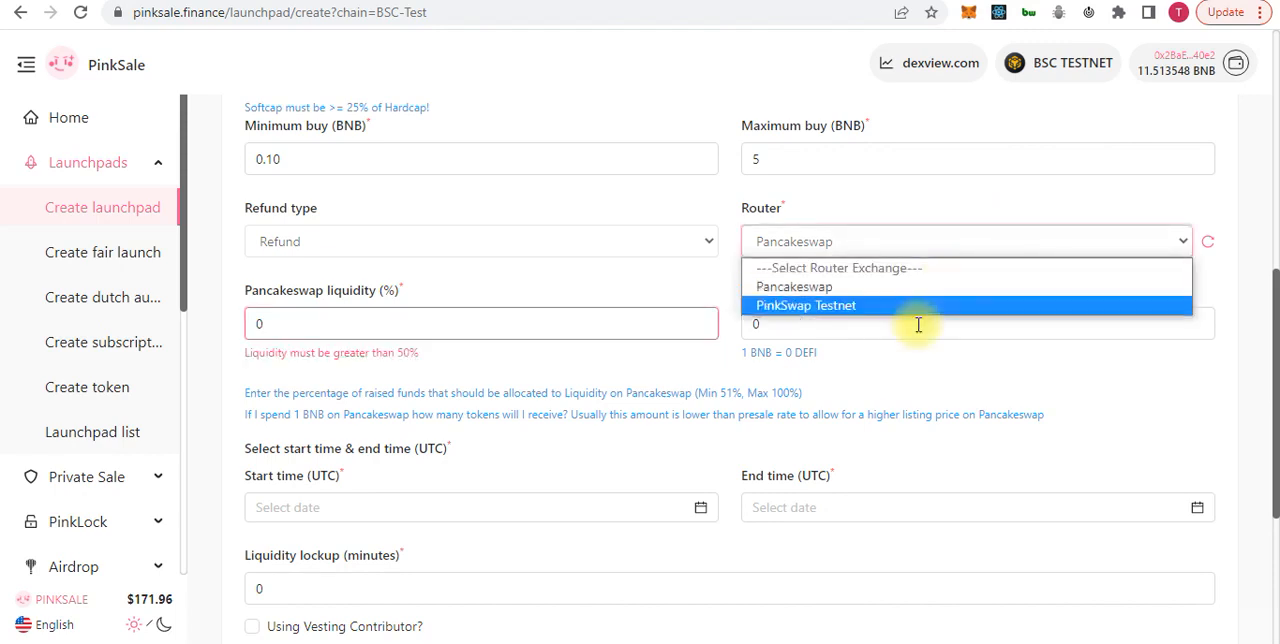
click(894, 306)
click(397, 310)
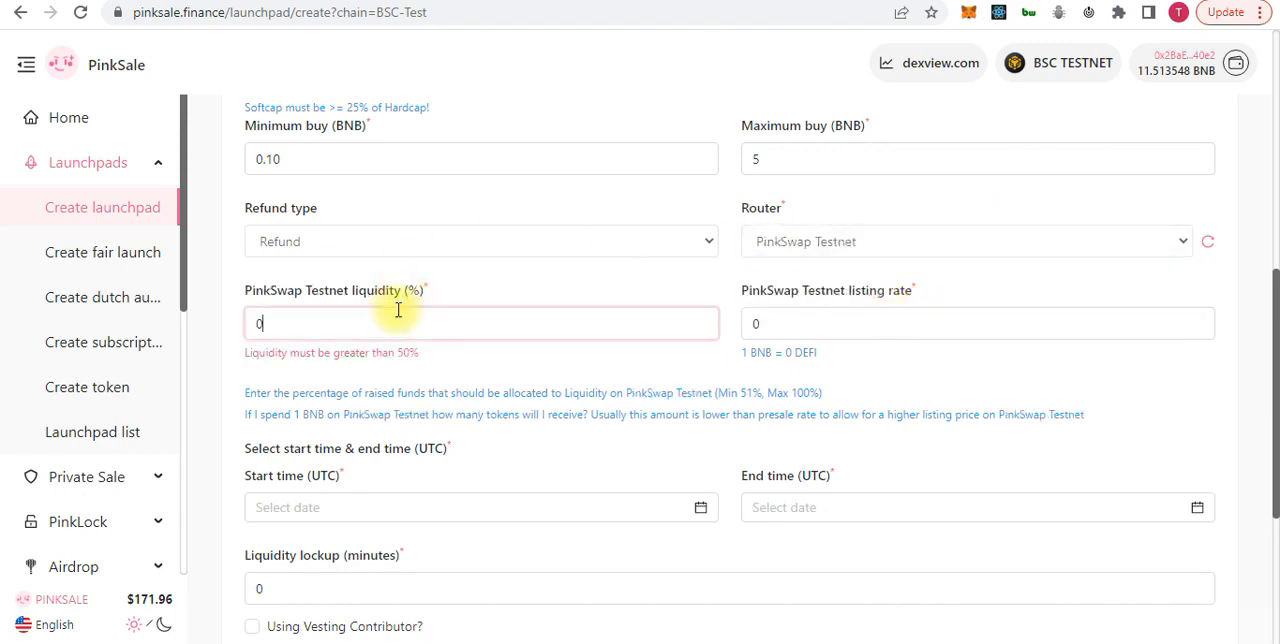
key(BackSpace)
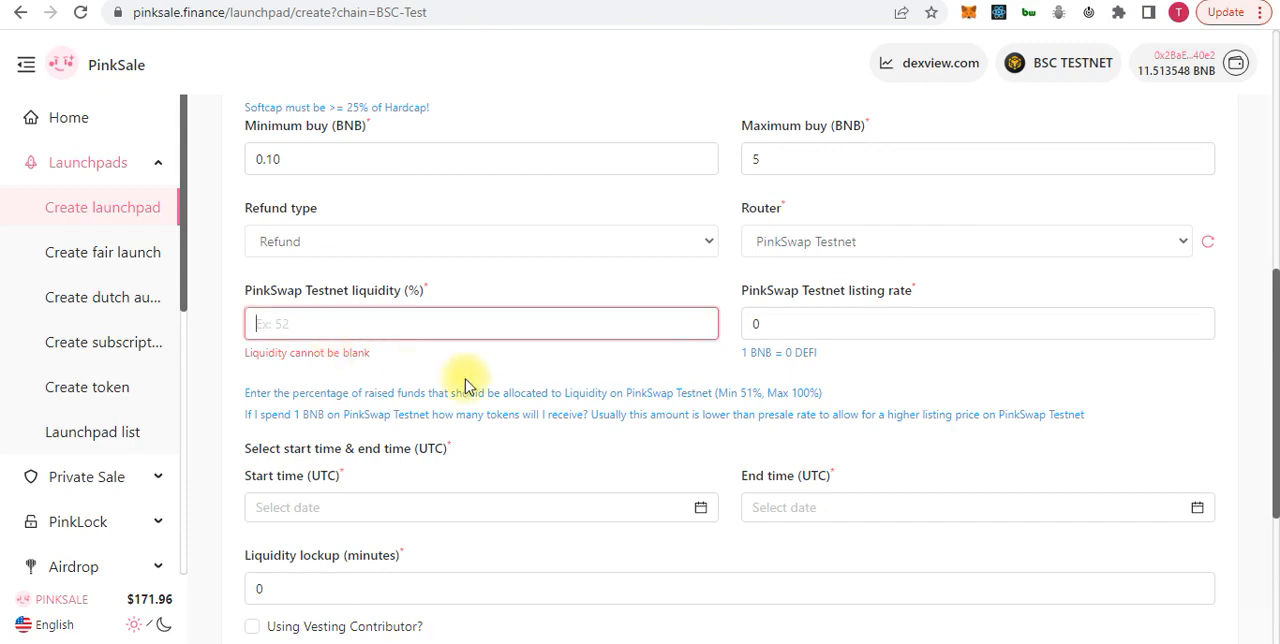
click(343, 323)
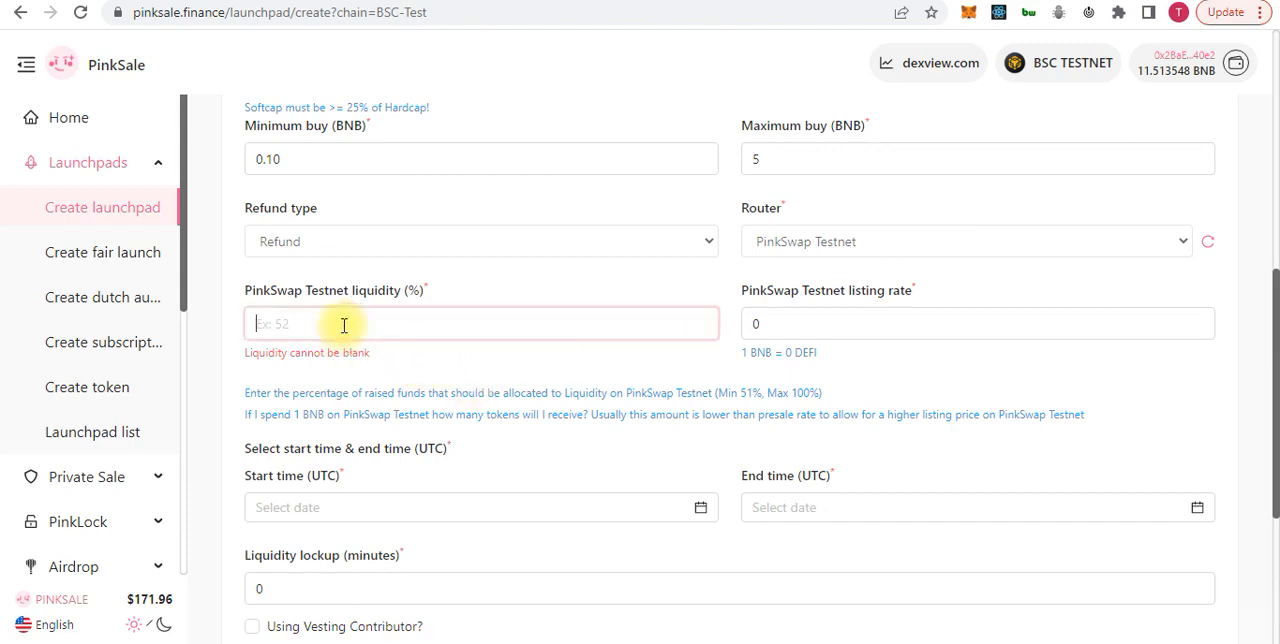
text(51)
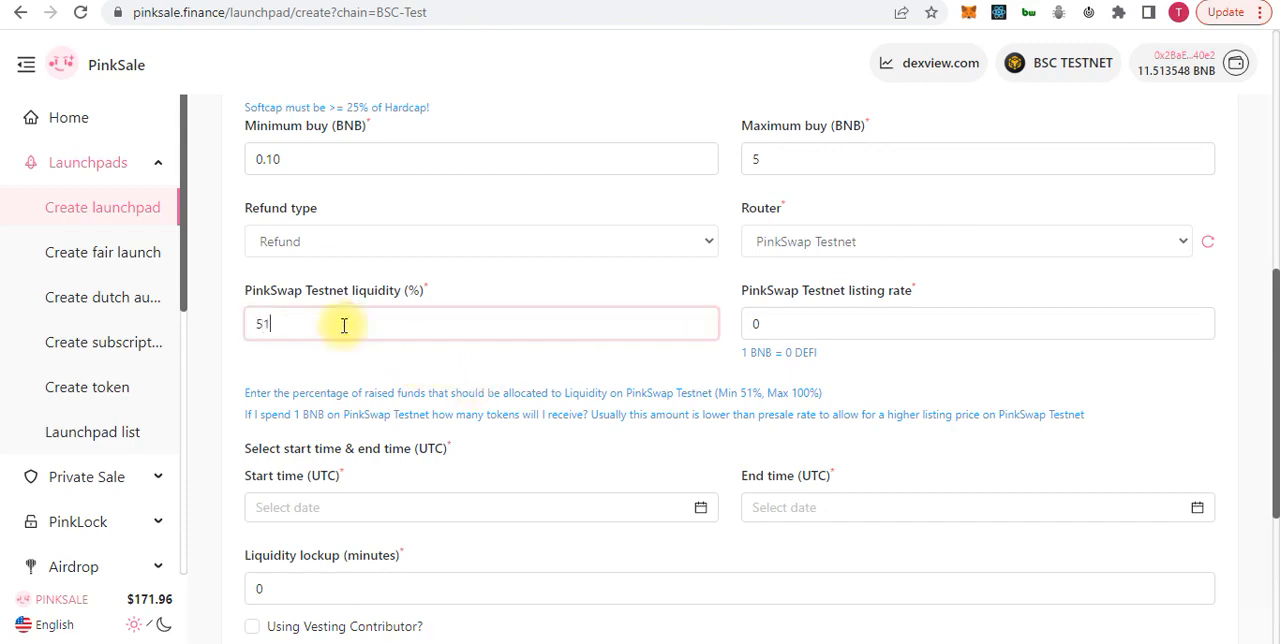
Set the PinkSwap Testnet listing rate to 8000
click(826, 315)
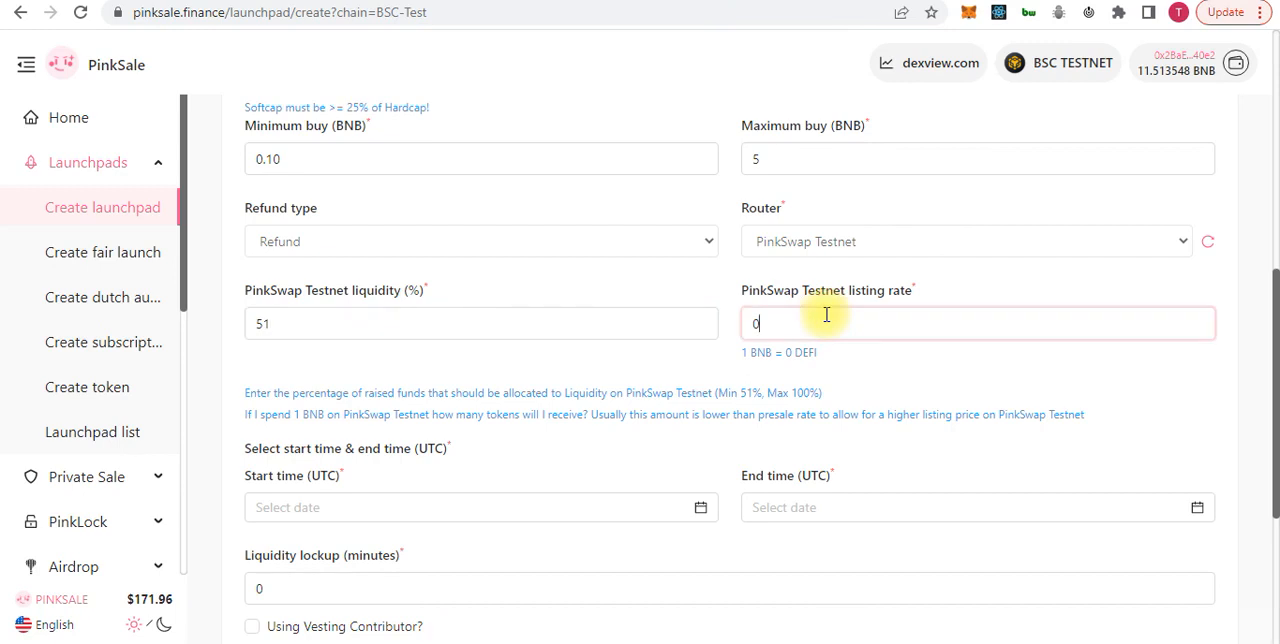
key(BackSpace)
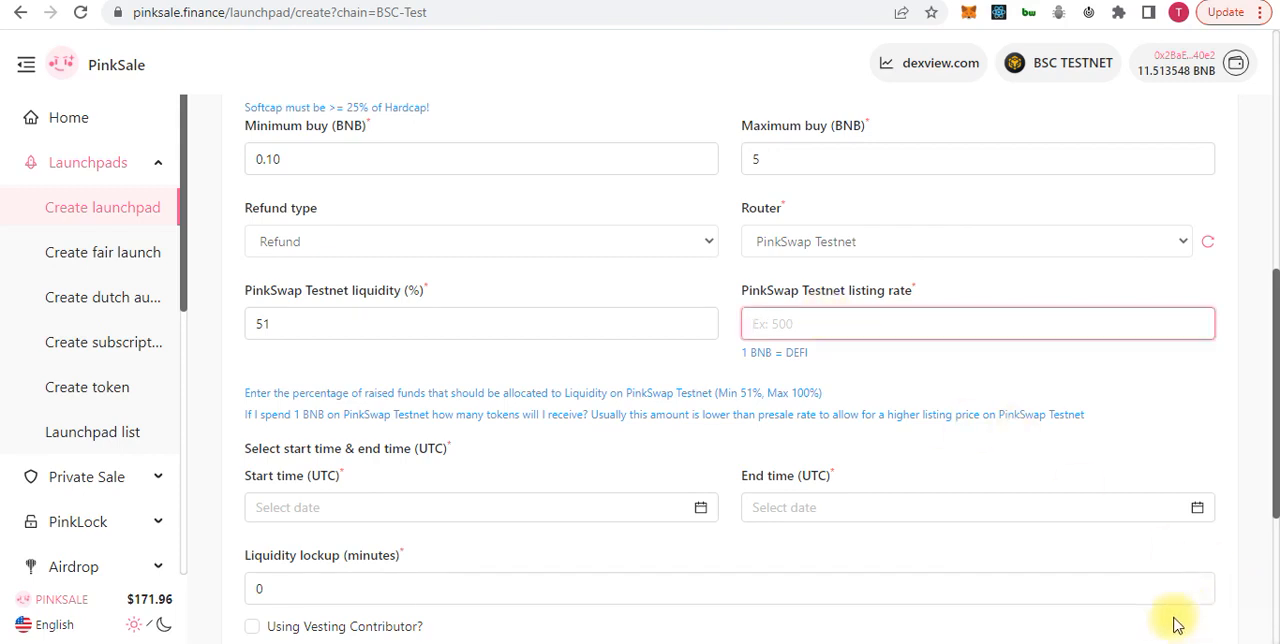
click(751, 324)
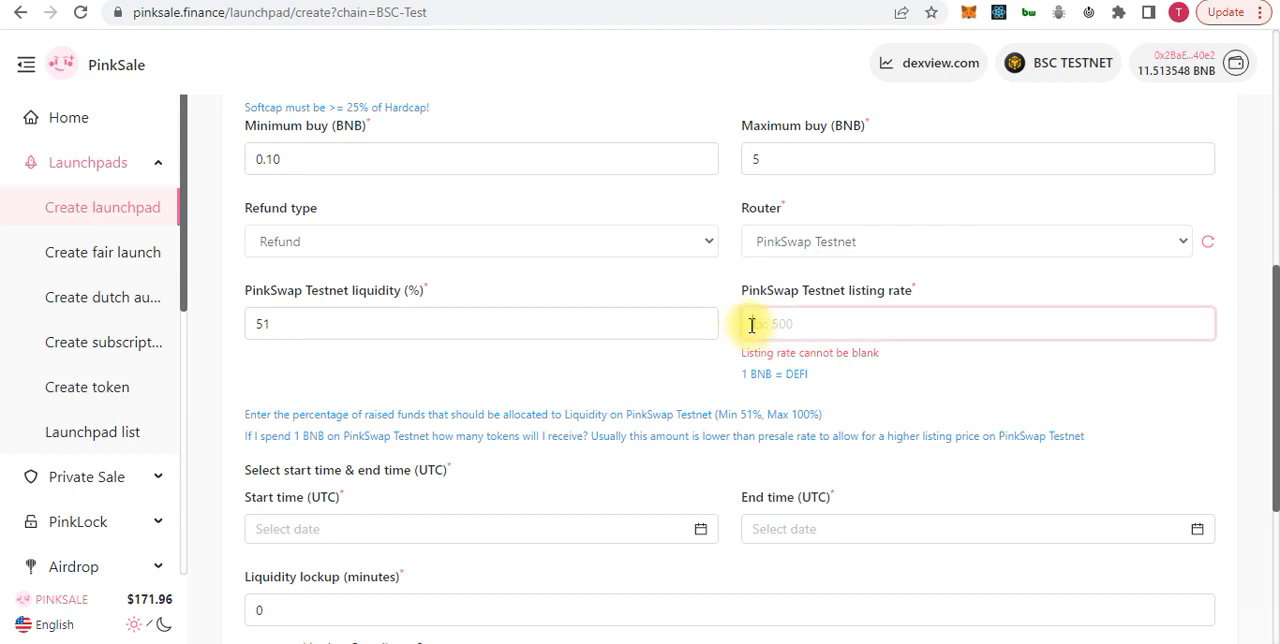
text(8000)
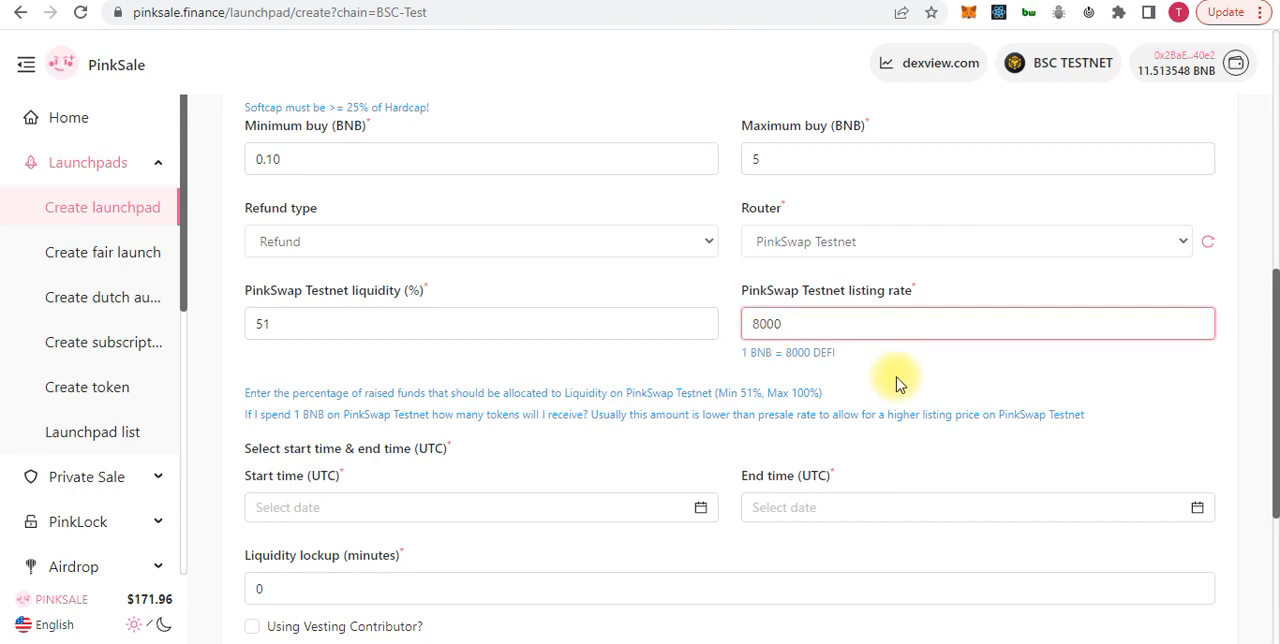
Change the PinkSwap Testnet listing rate to 800 and check it against the presale rate and the other launchpad values
scroll(897, 383, down, 1)
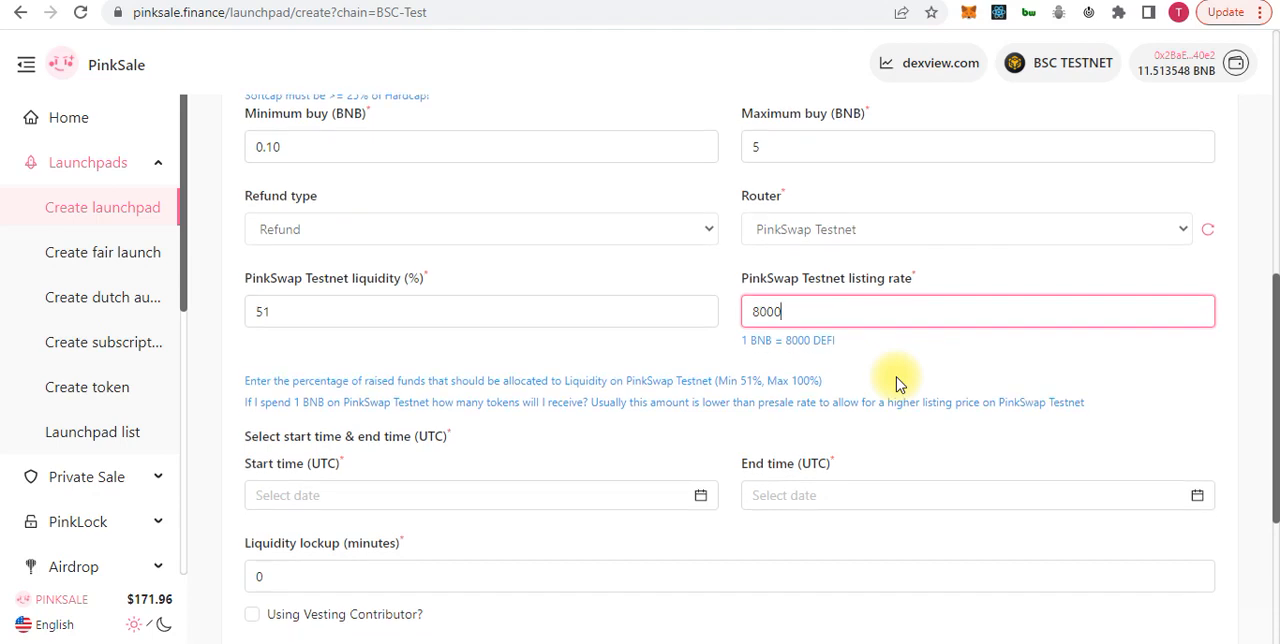
scroll(897, 383, down, 1)
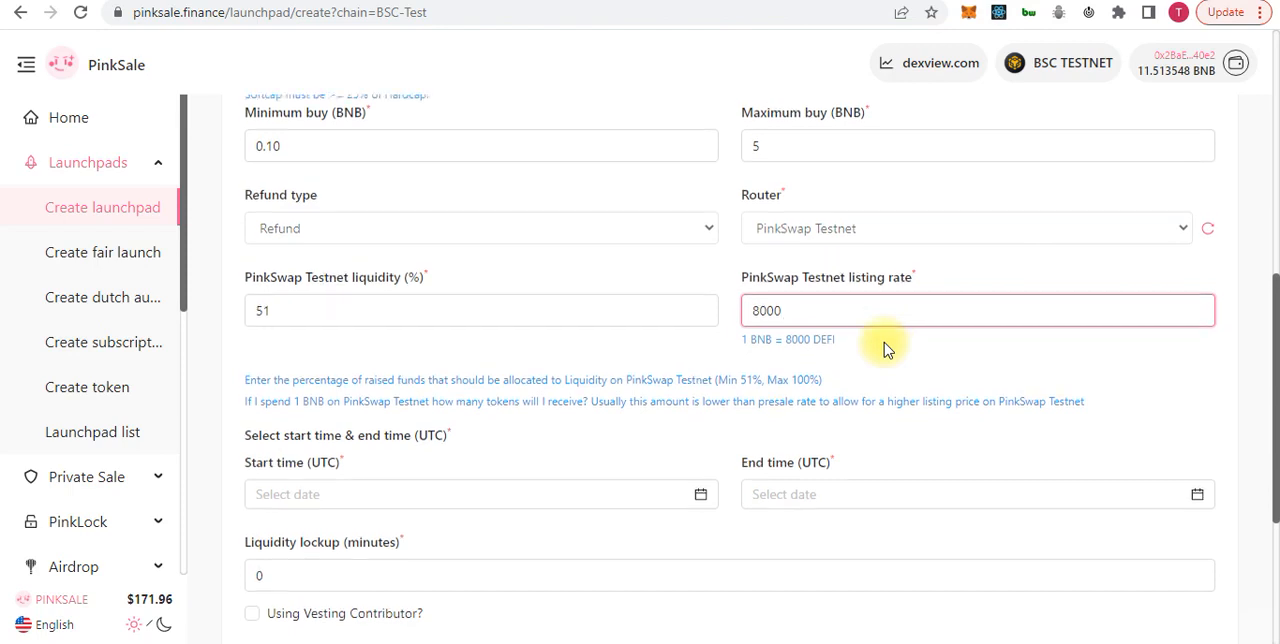
scroll(884, 348, up, 3)
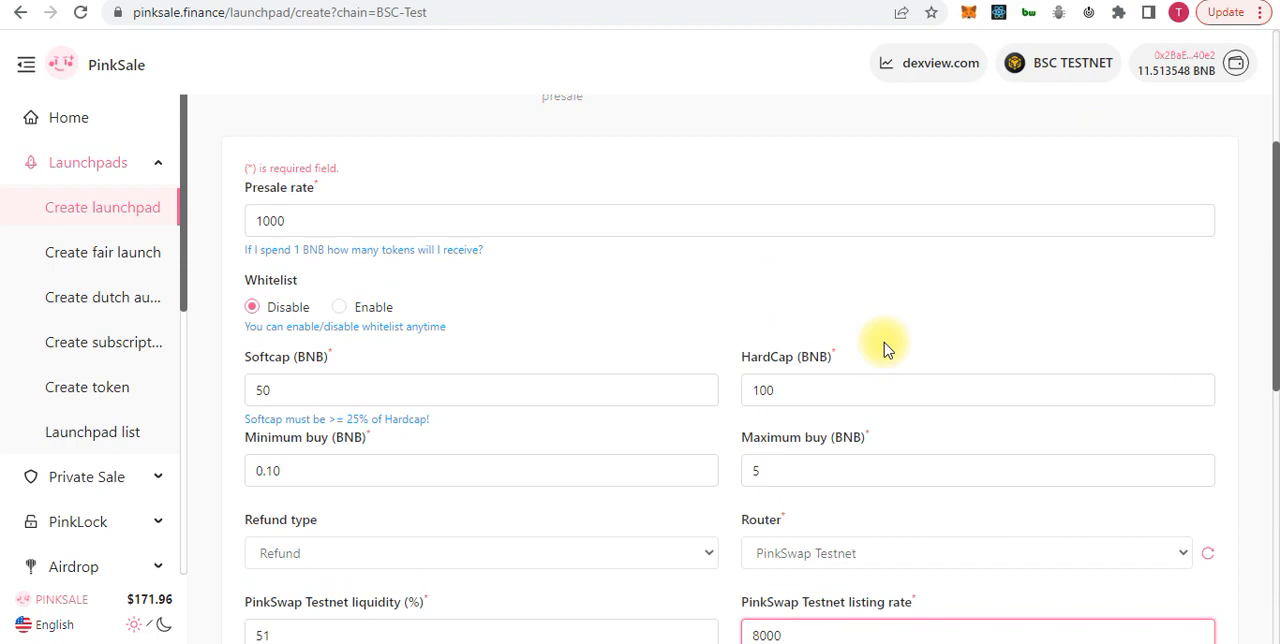
scroll(884, 348, down, 2)
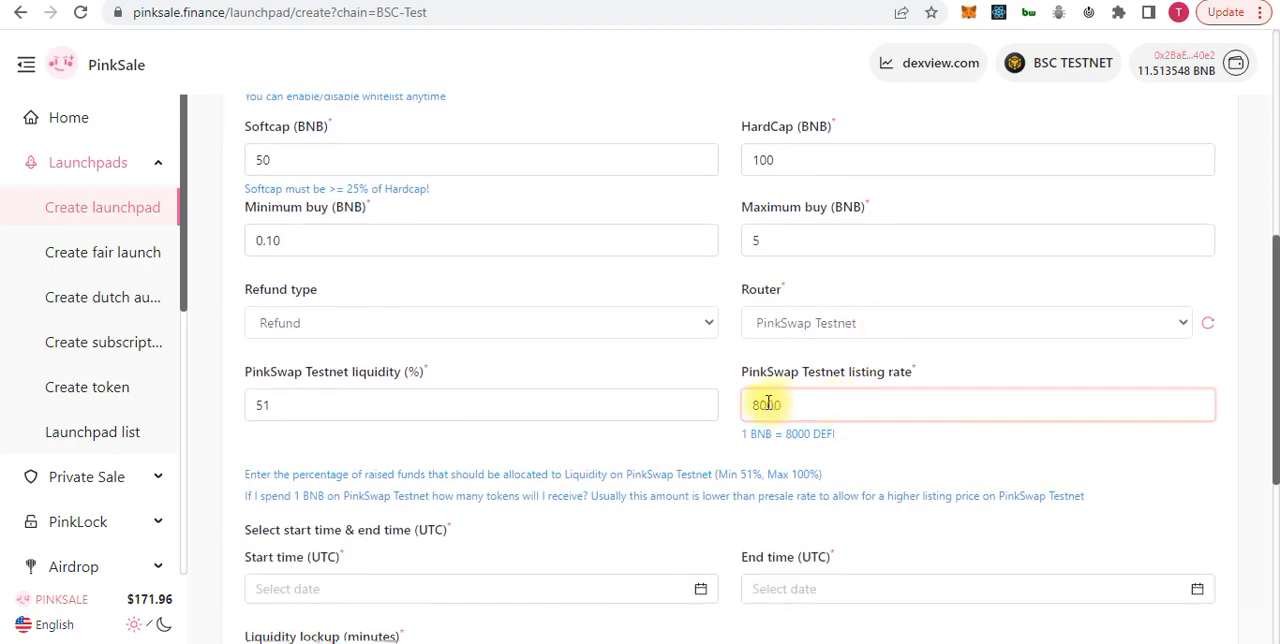
click(767, 404)
key(BackSpace)
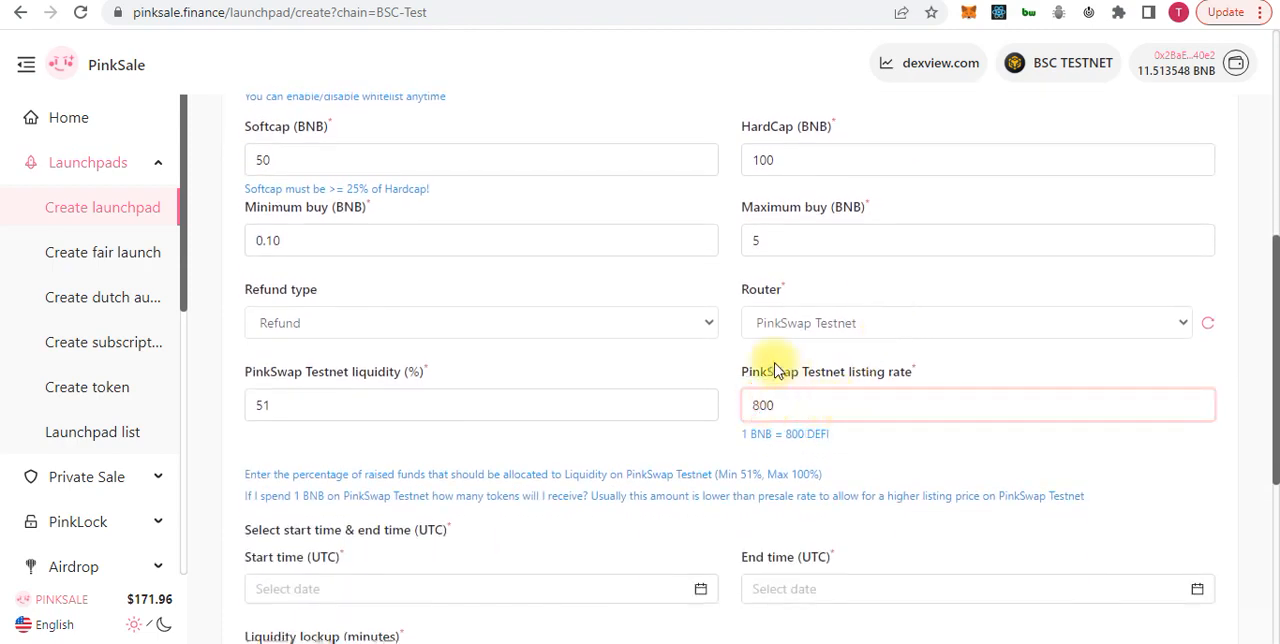
scroll(471, 235, up, 4)
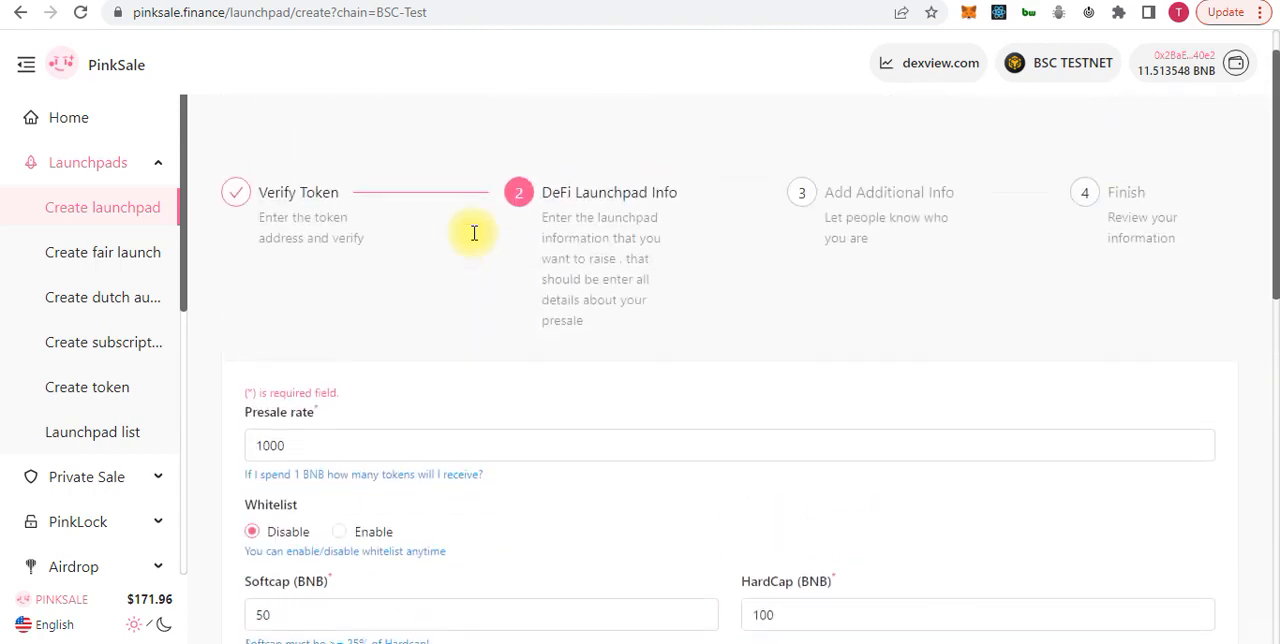
scroll(474, 233, down, 1)
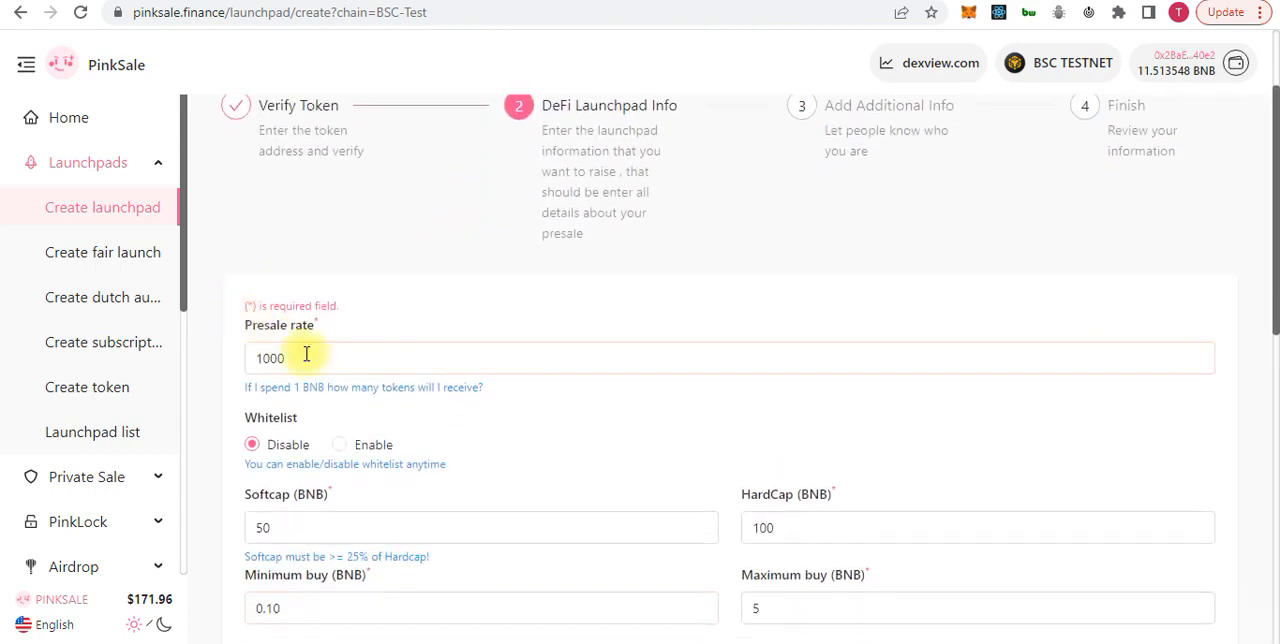
scroll(405, 420, down, 1)
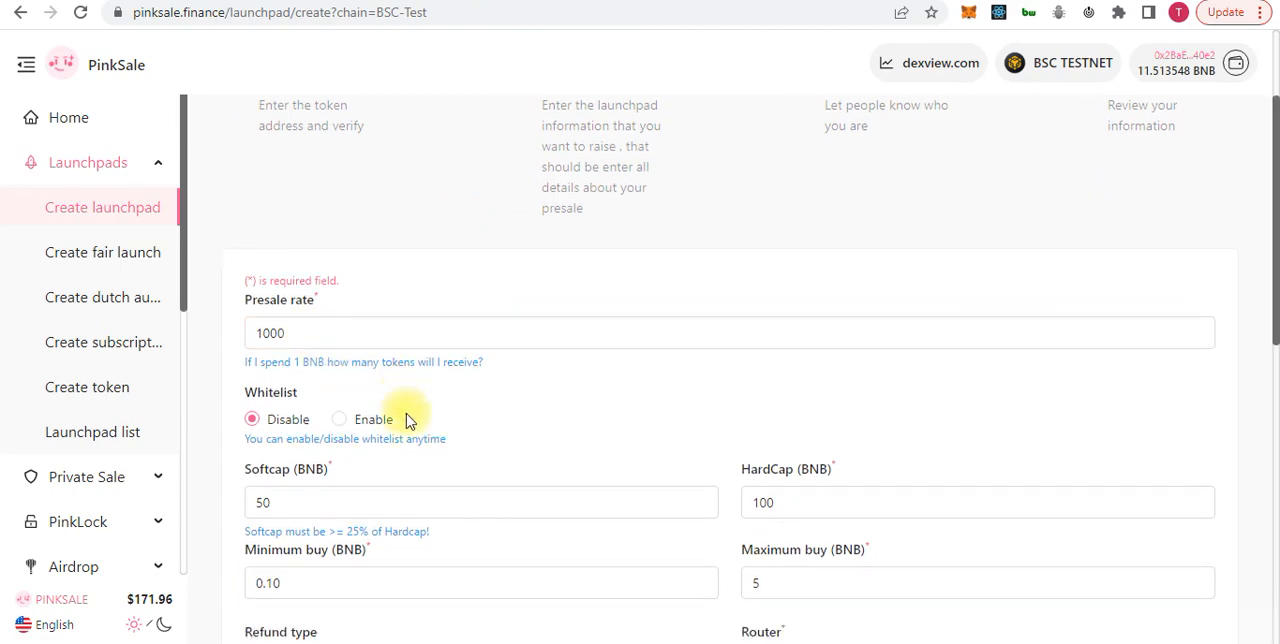
scroll(405, 420, down, 4)
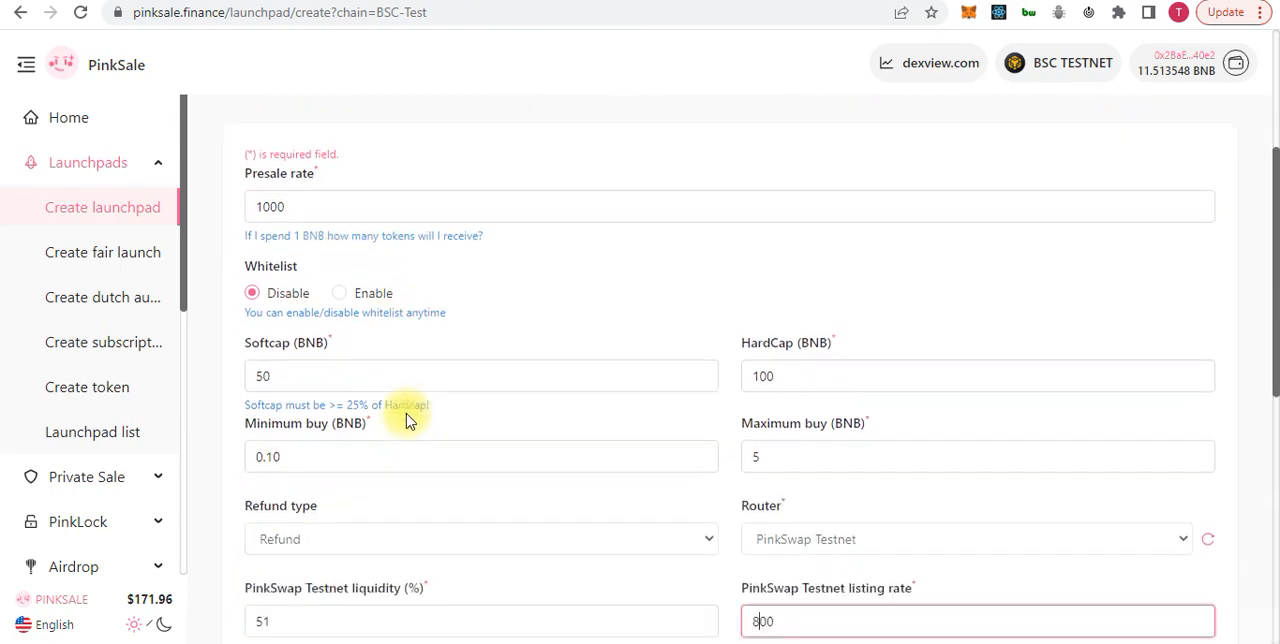
click(745, 268)
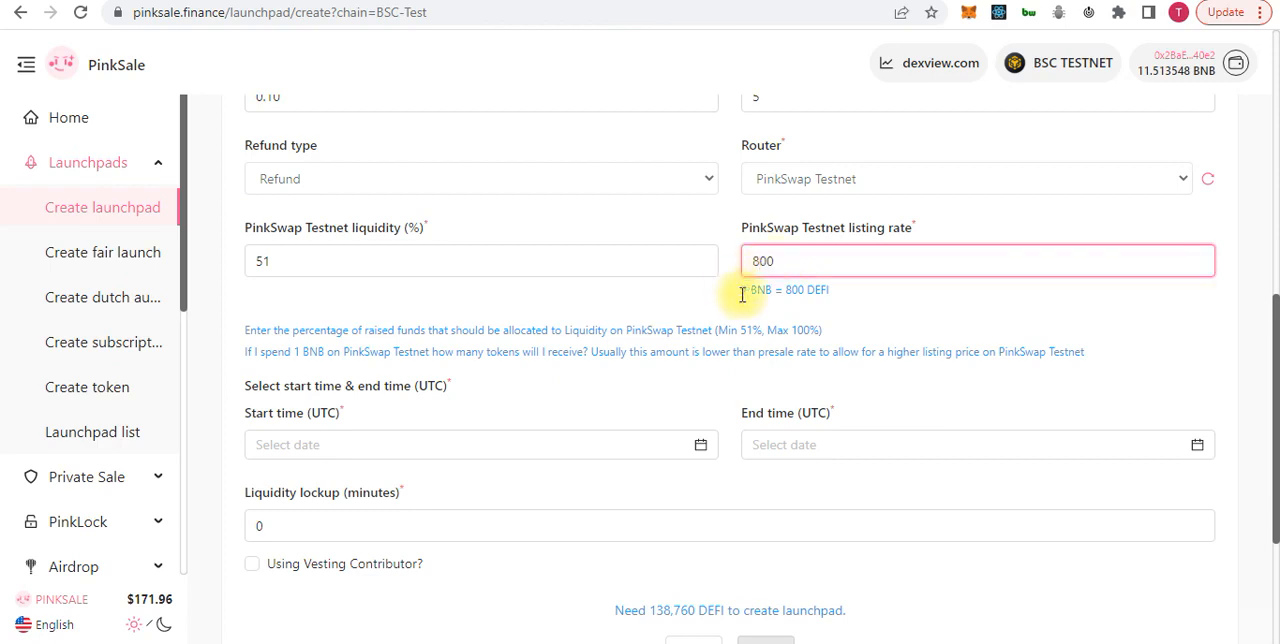
Set the launchpad's start time (UTC) to 2023-03-08 at 23:14
scroll(575, 345, down, 1)
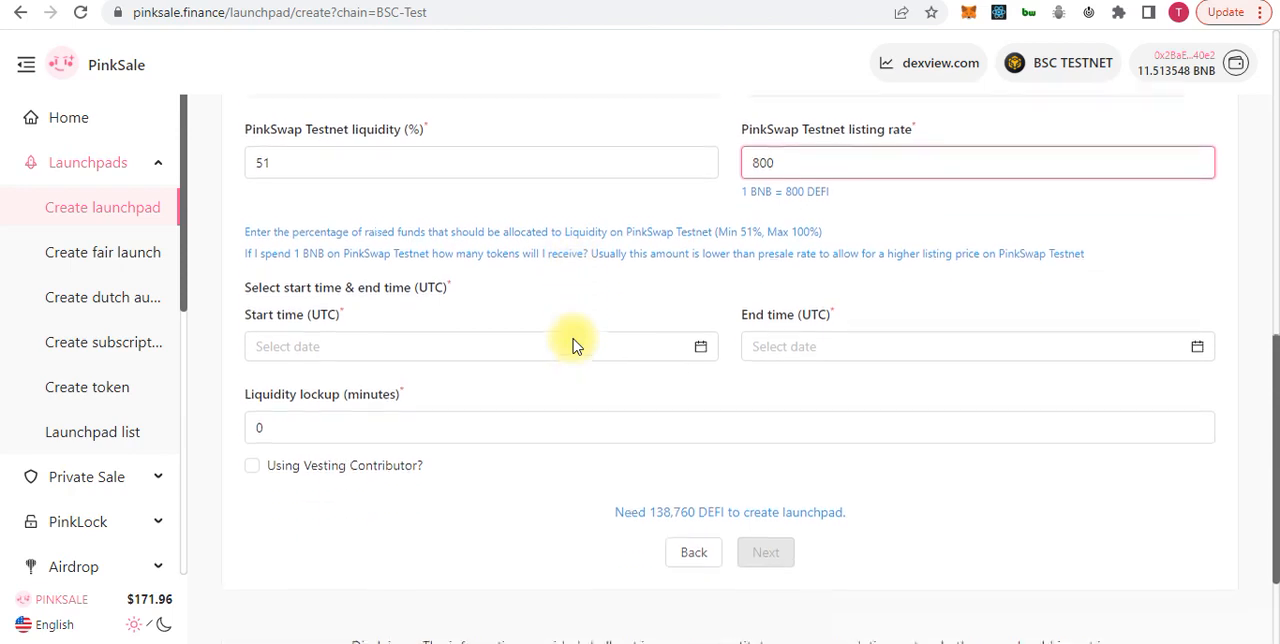
click(701, 328)
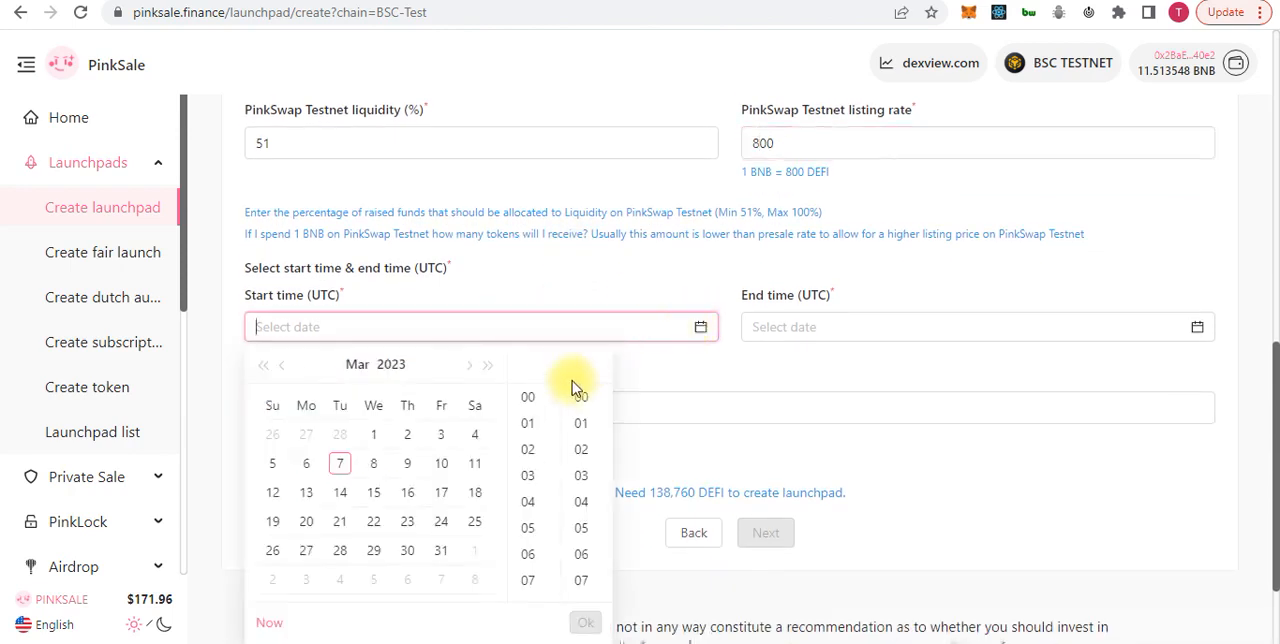
click(376, 466)
click(529, 502)
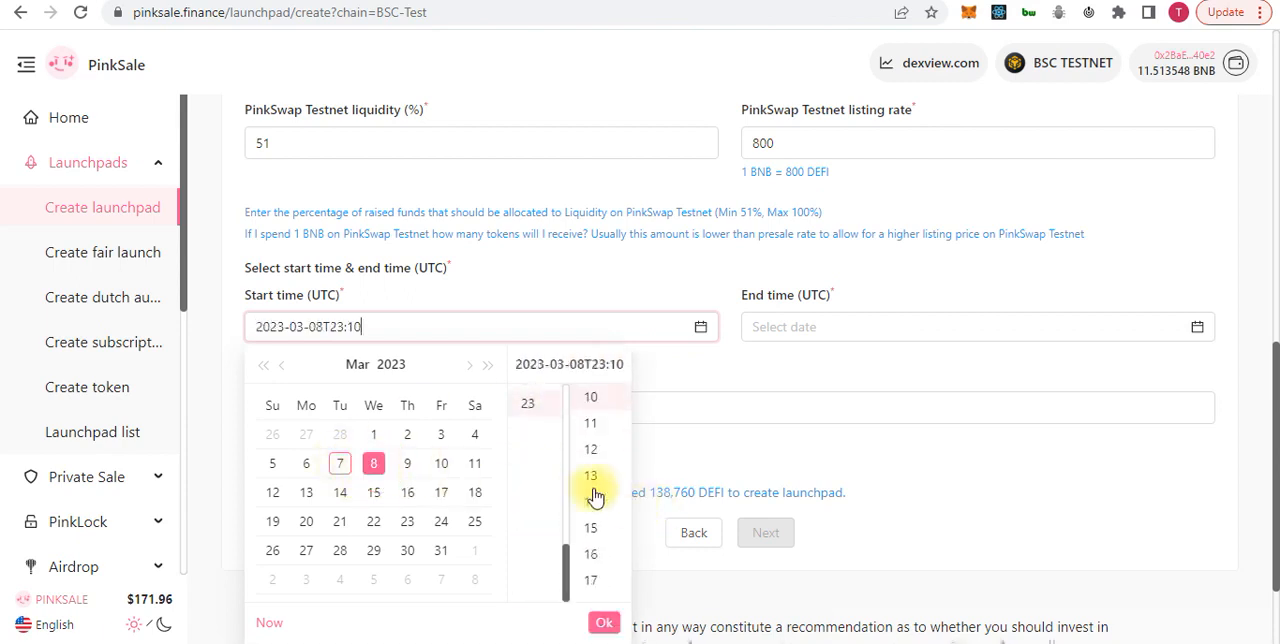
click(592, 503)
click(605, 624)
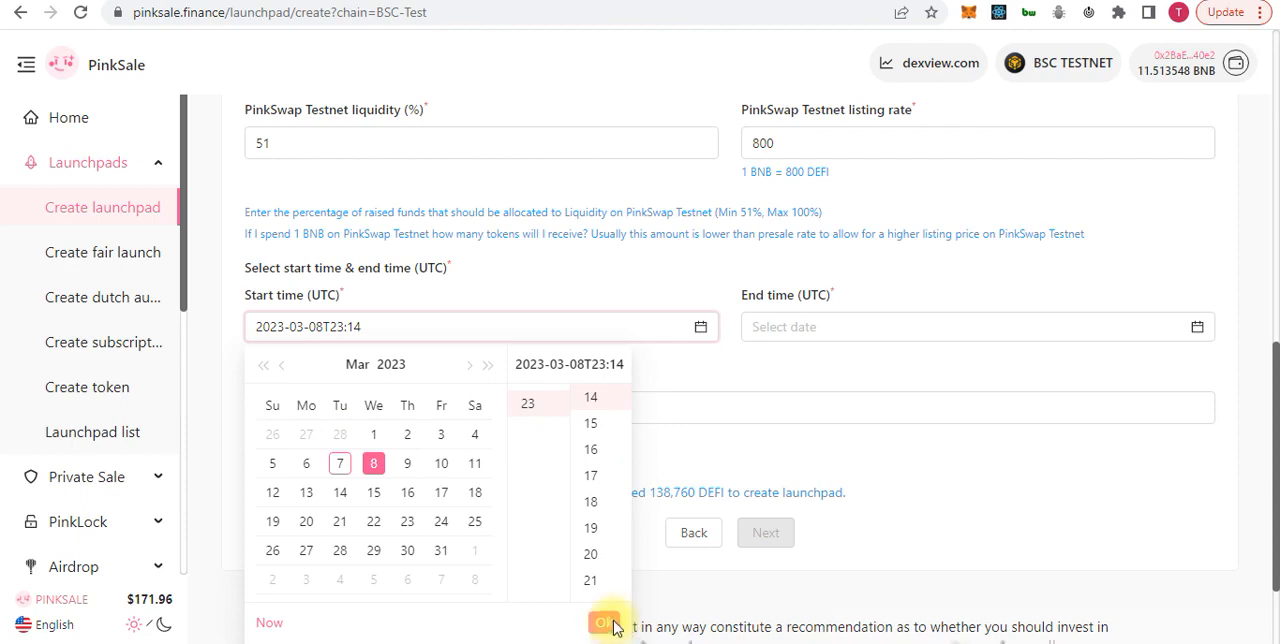
click(808, 326)
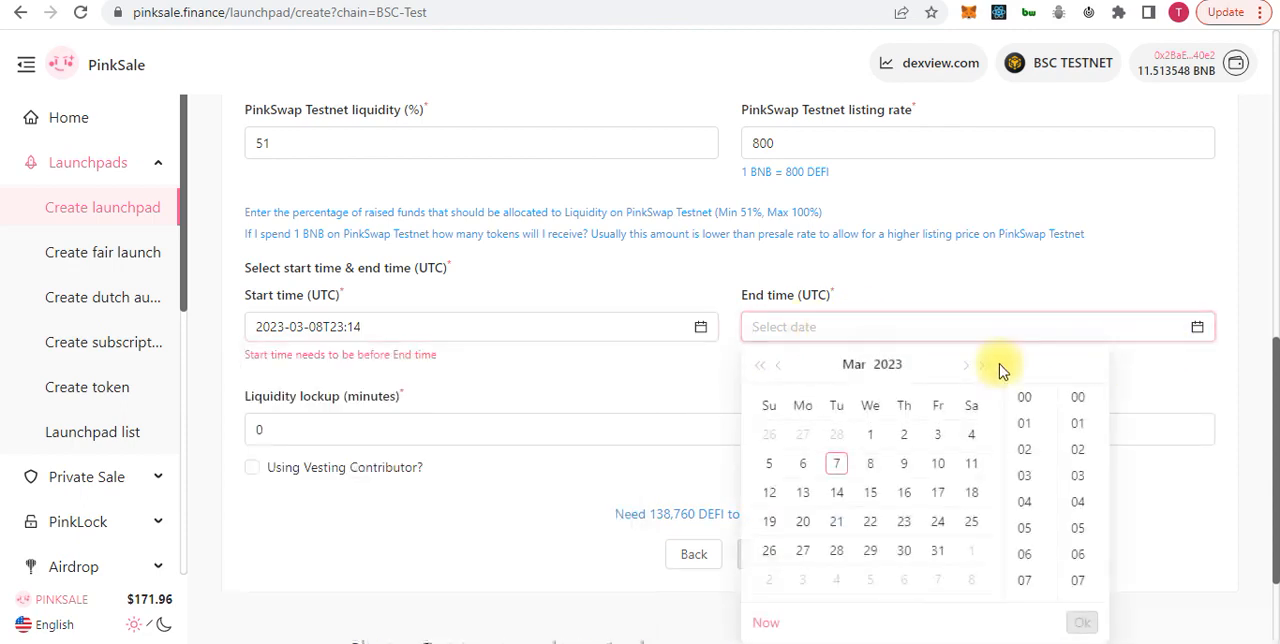
click(972, 468)
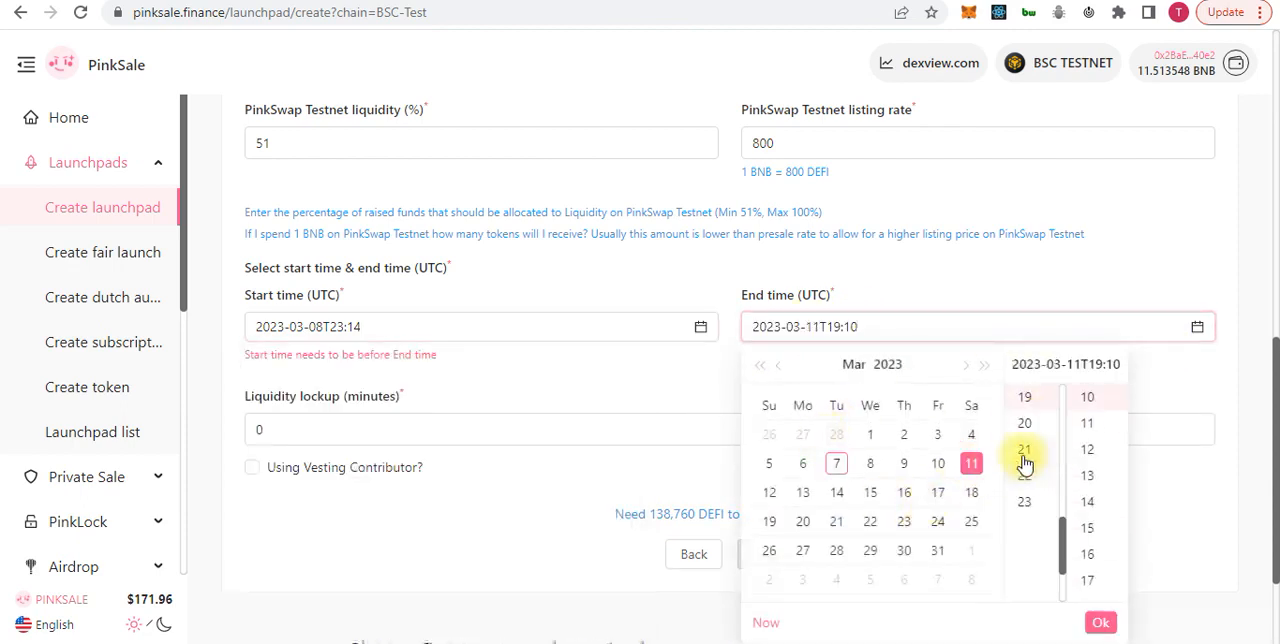
click(1024, 452)
click(1087, 452)
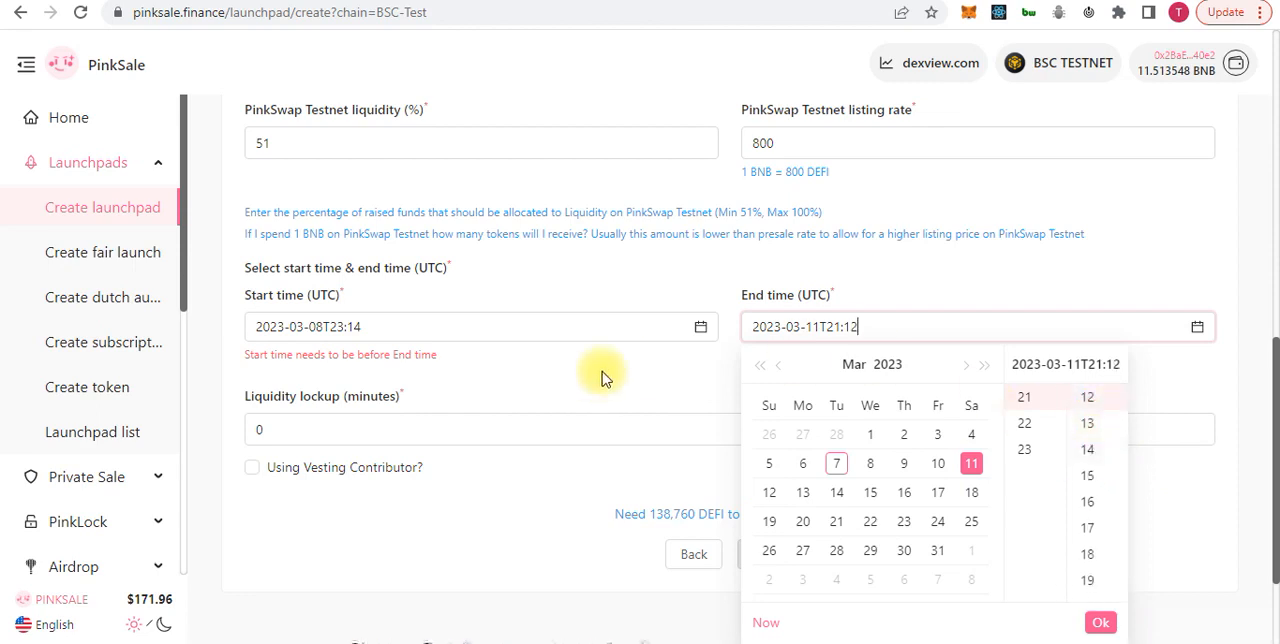
click(516, 363)
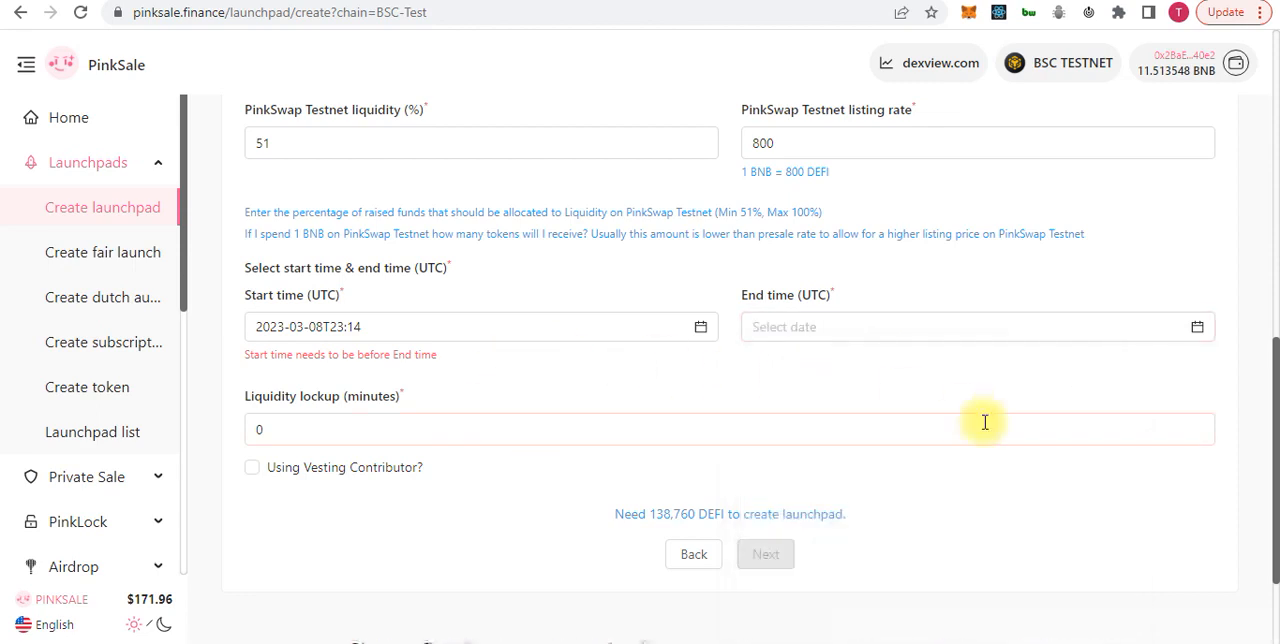
click(1198, 334)
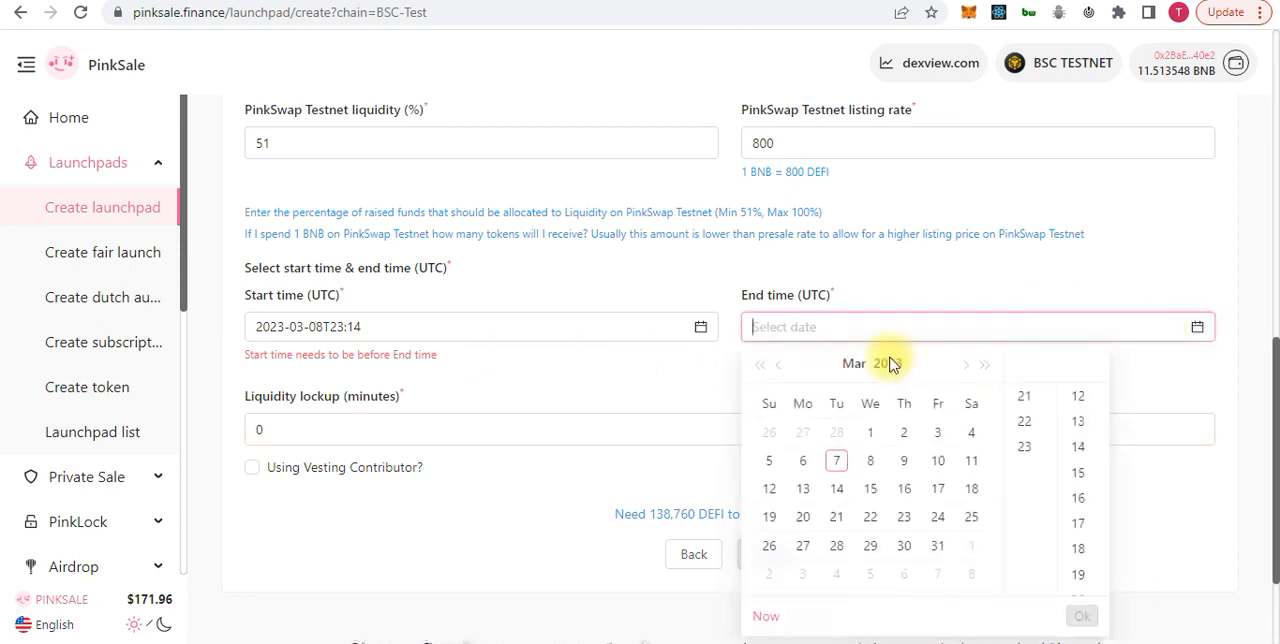
click(938, 464)
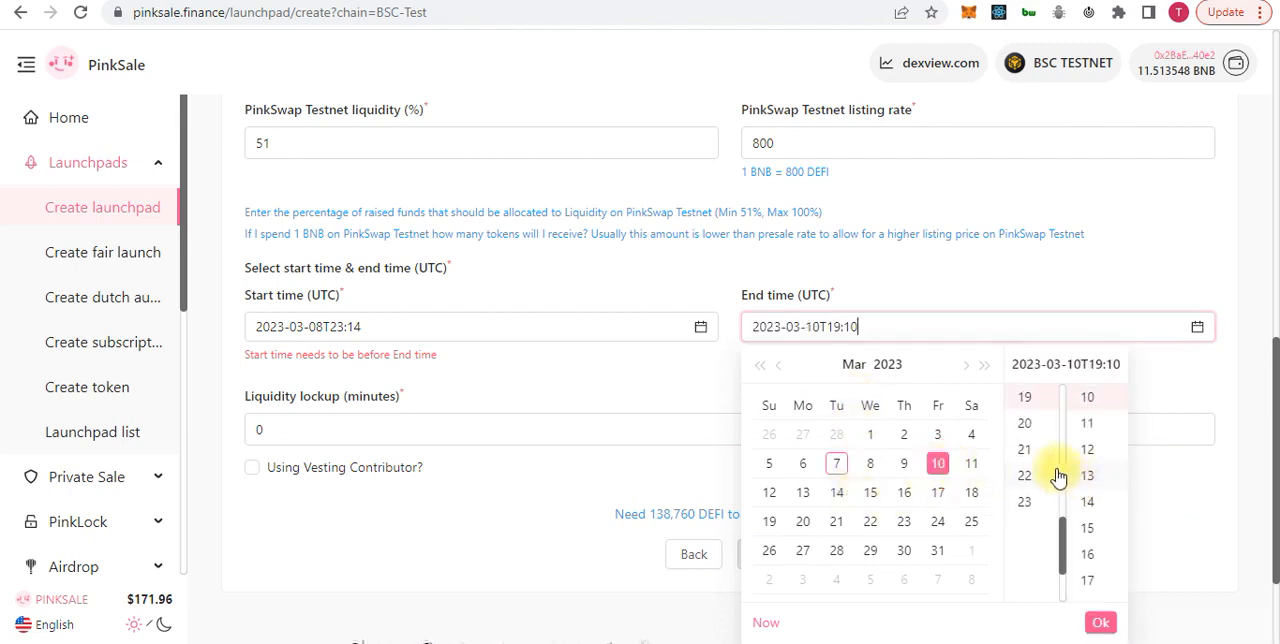
click(1024, 475)
click(1087, 484)
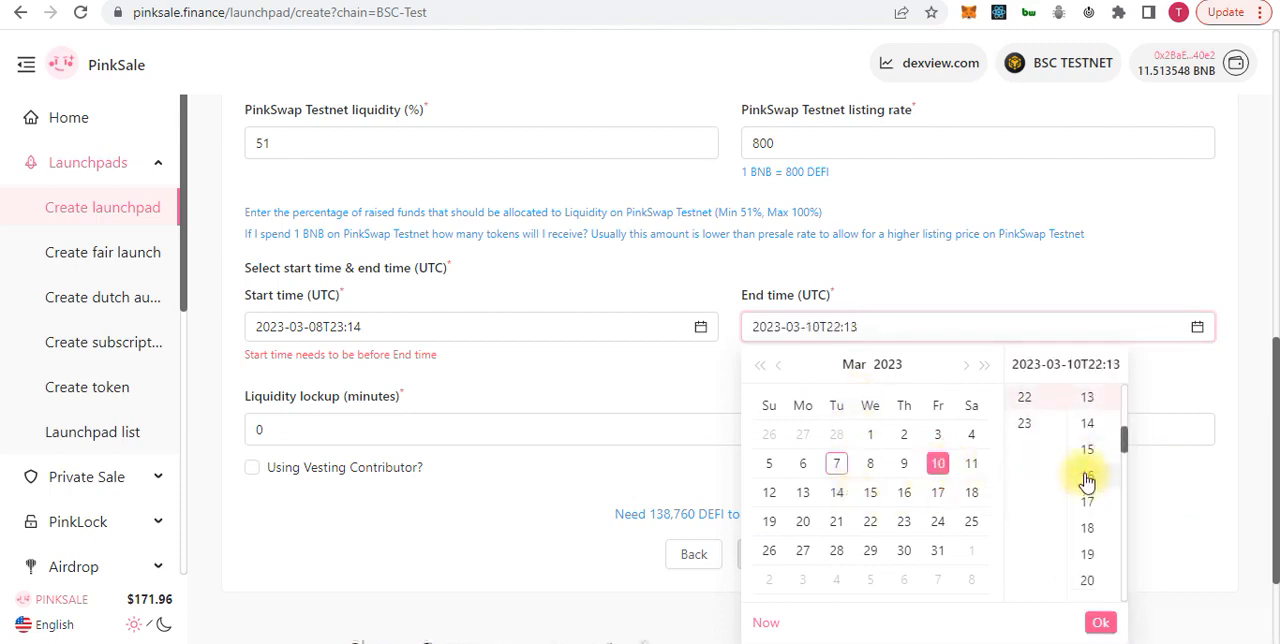
click(1178, 380)
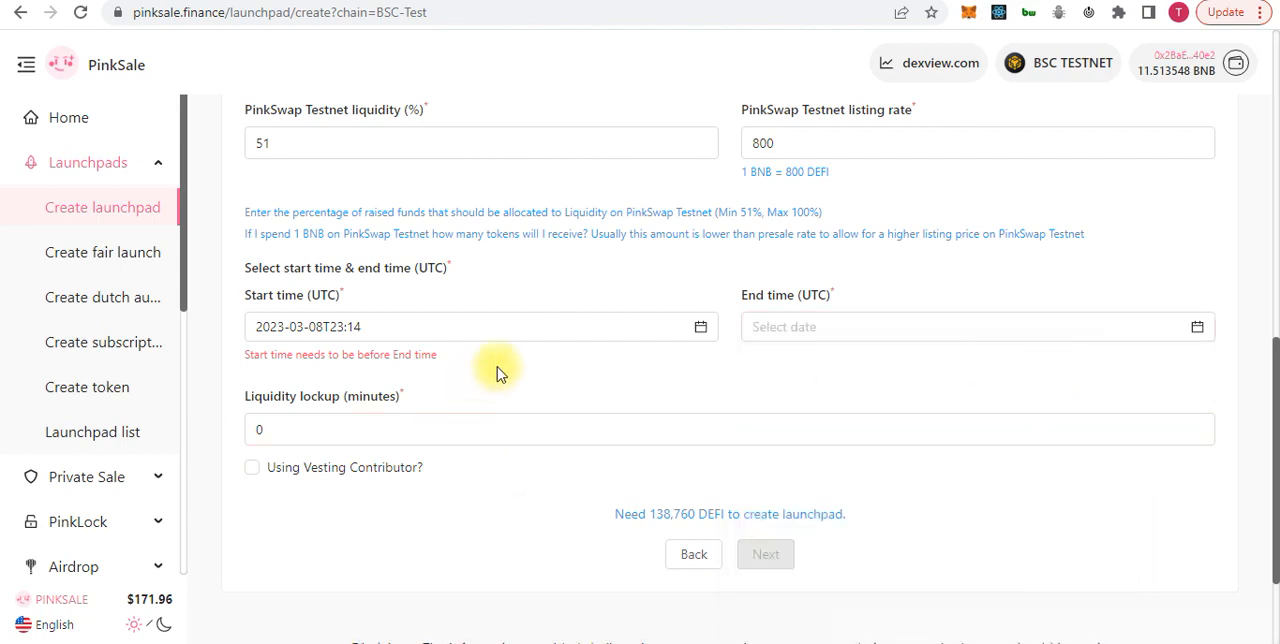
Set the launchpad's end time (UTC) to 2023-03-12 at 20:13 and confirm it
scroll(500, 373, down, 1)
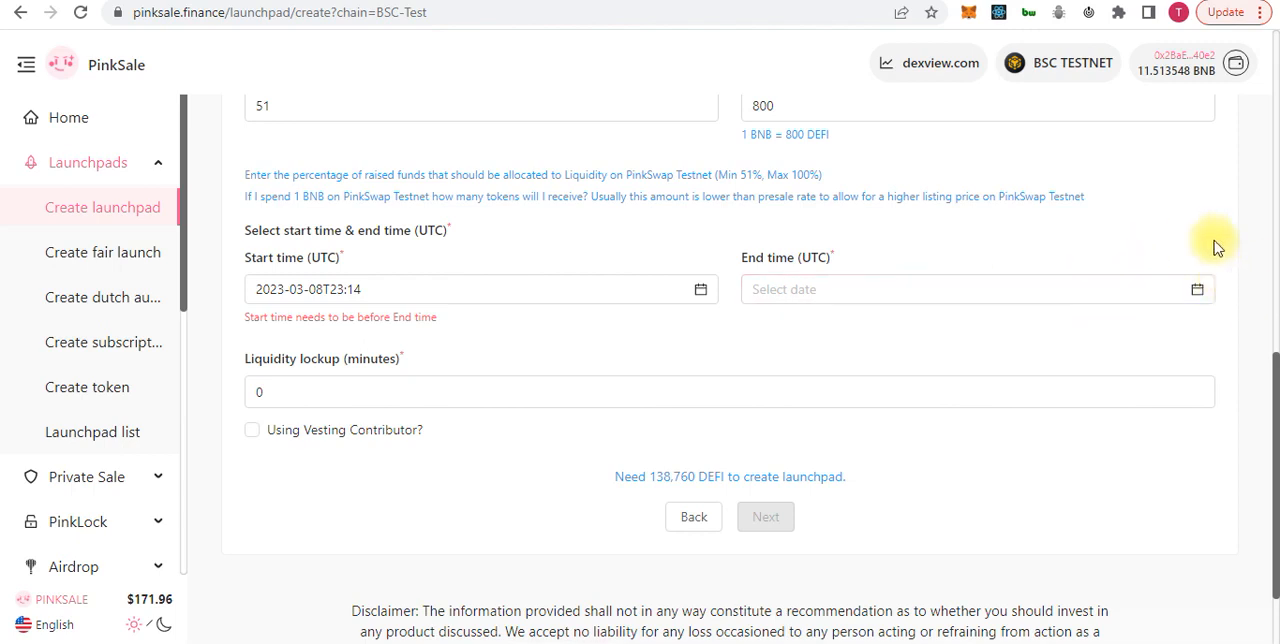
click(1200, 289)
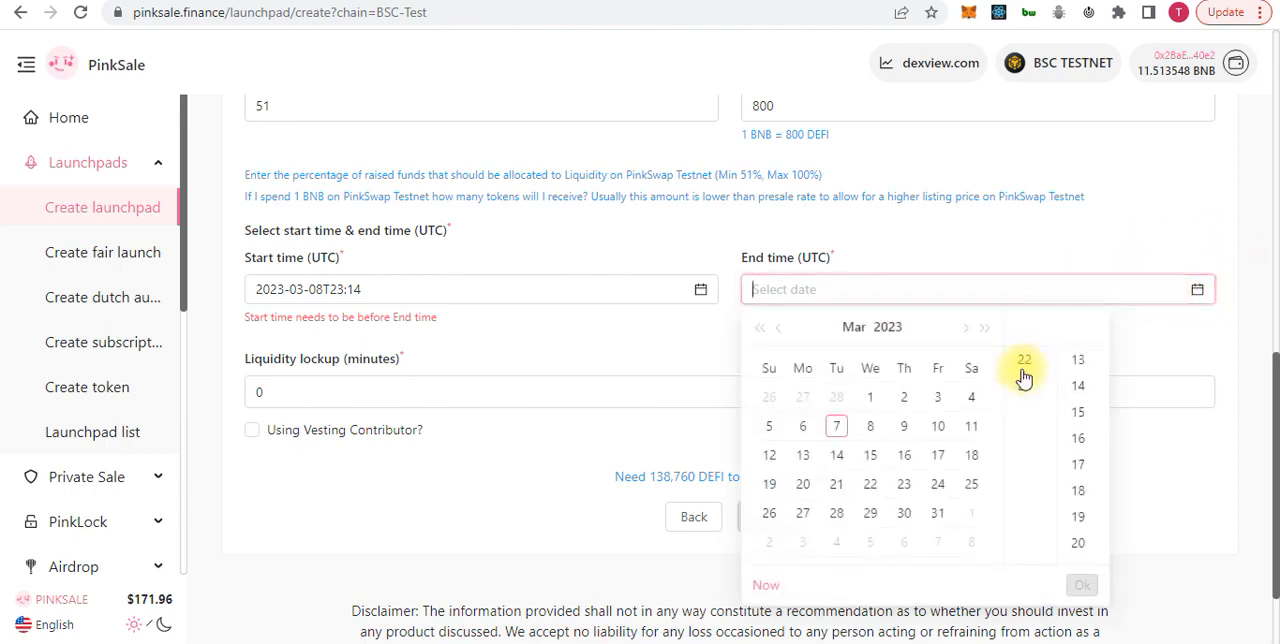
click(770, 464)
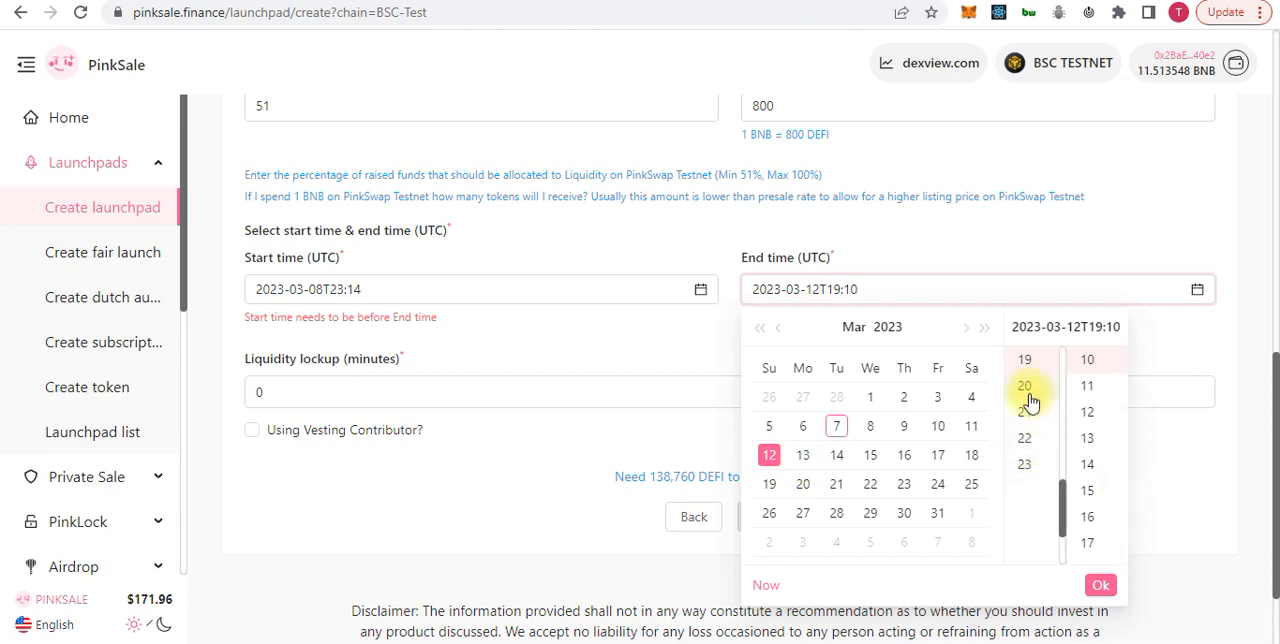
click(1025, 388)
click(1088, 438)
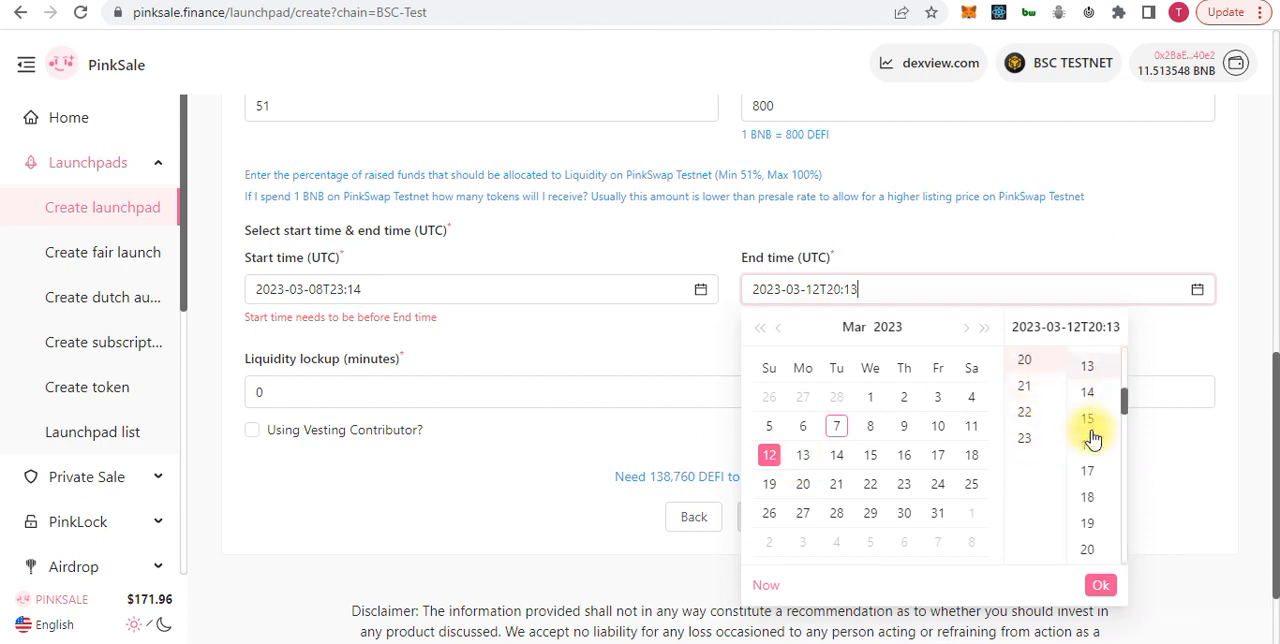
click(1101, 587)
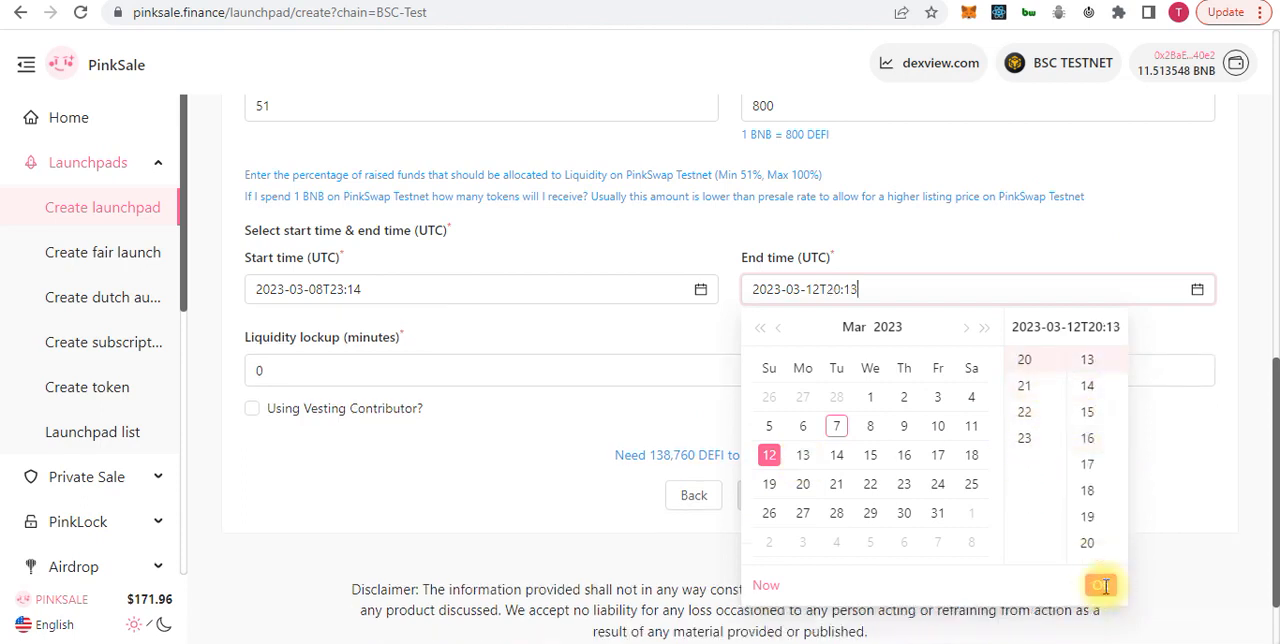
click(471, 431)
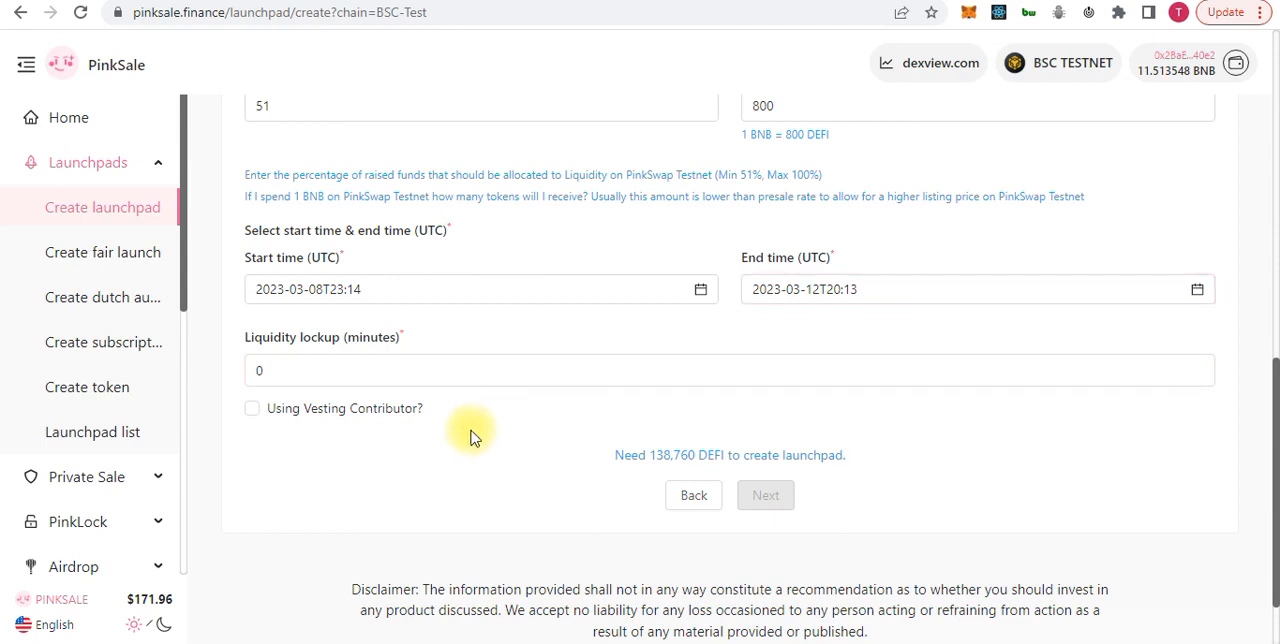
Set the liquidity lockup to 30 minutes and continue to the launchpad's additional information stage
click(317, 375)
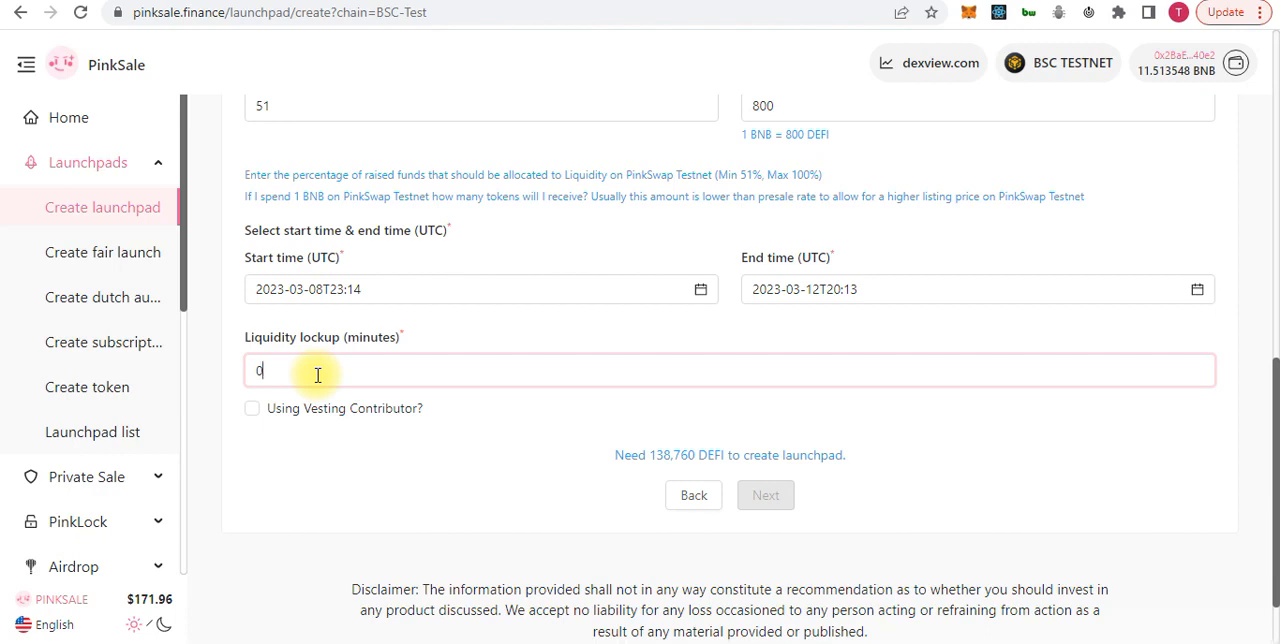
key(BackSpace)
text(30)
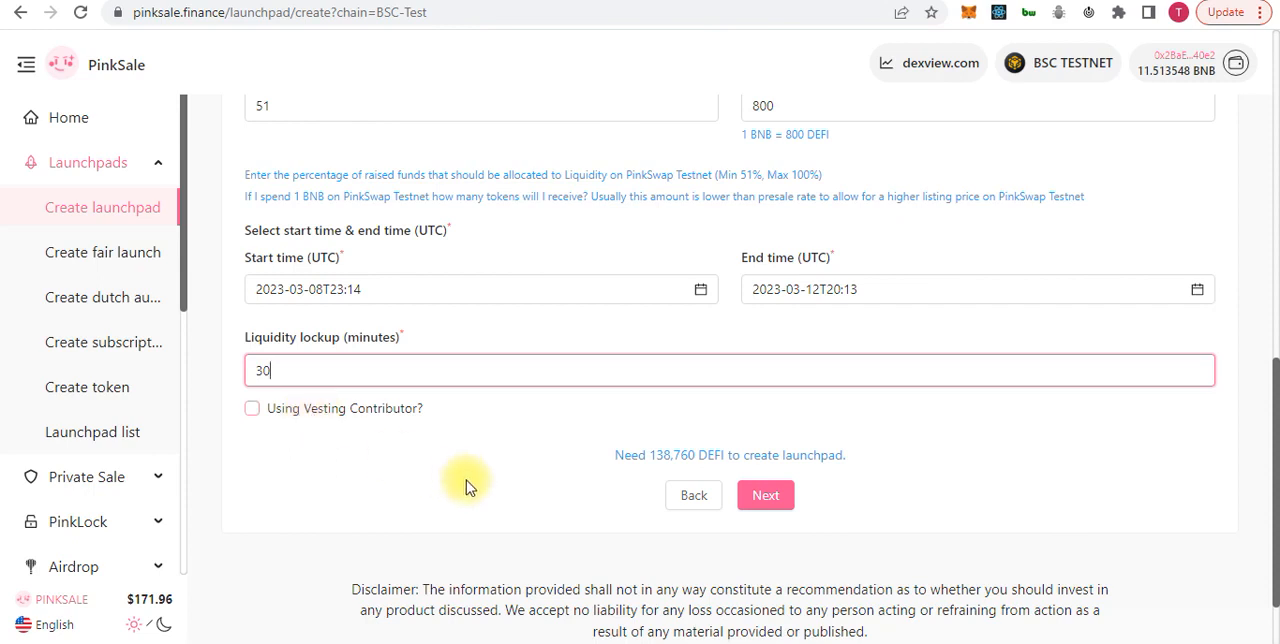
click(766, 497)
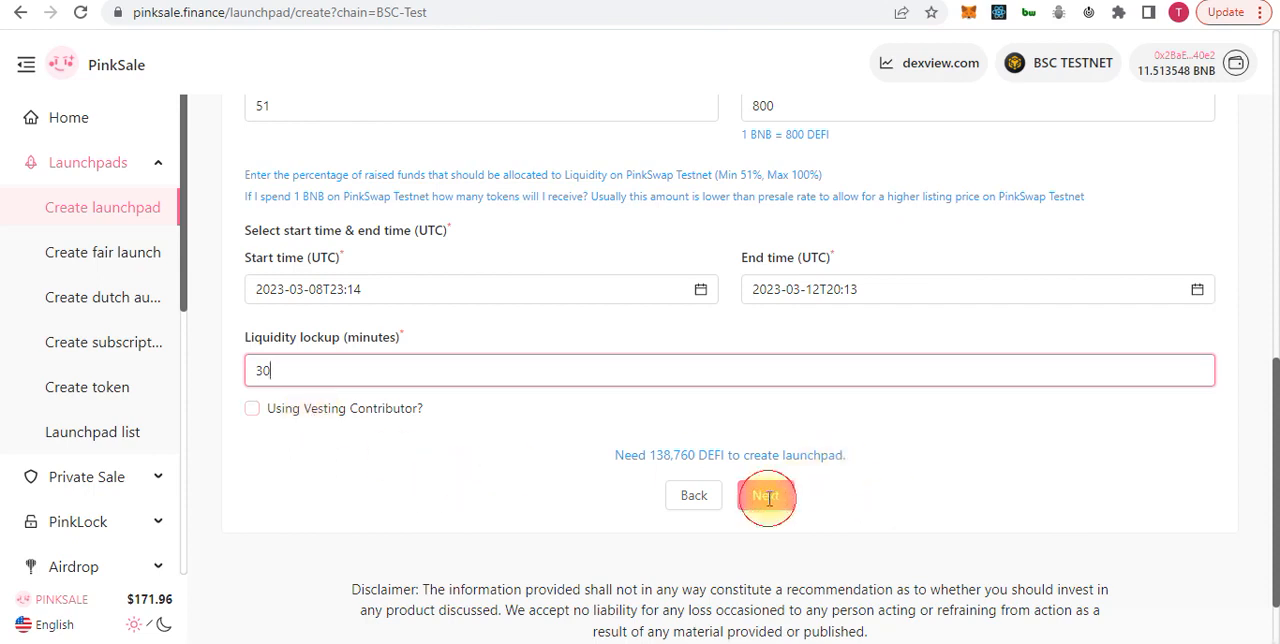
Look through the additional information form's required logo and website fields and its social link fields
scroll(620, 384, down, 2)
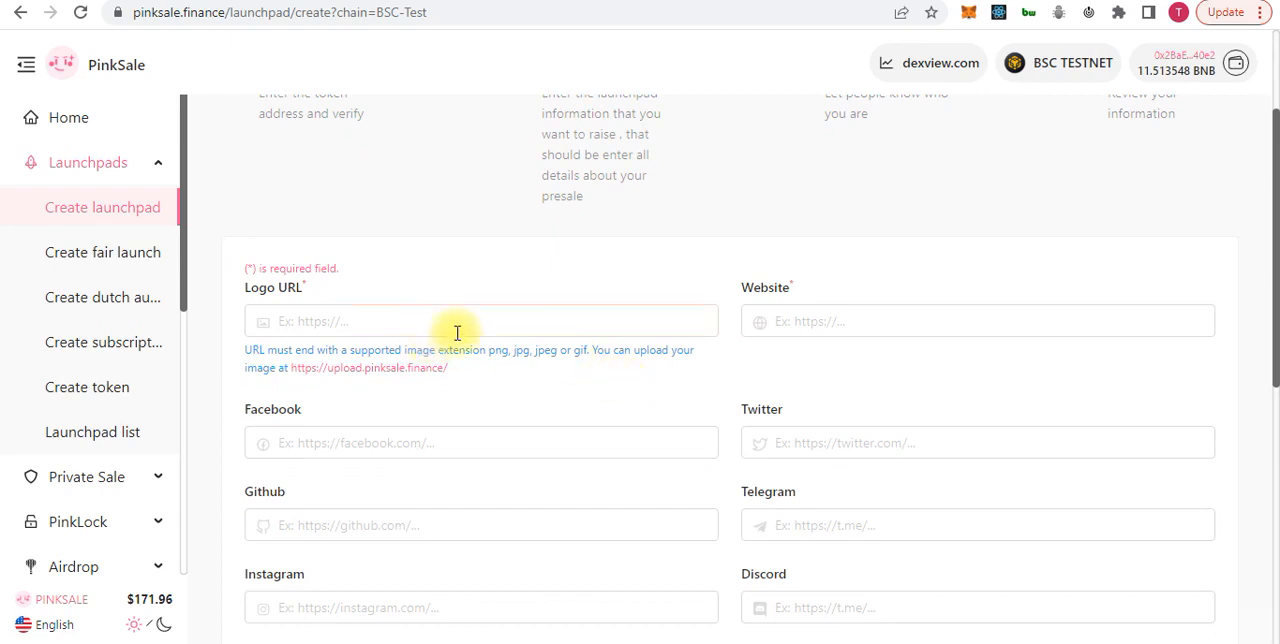
click(414, 329)
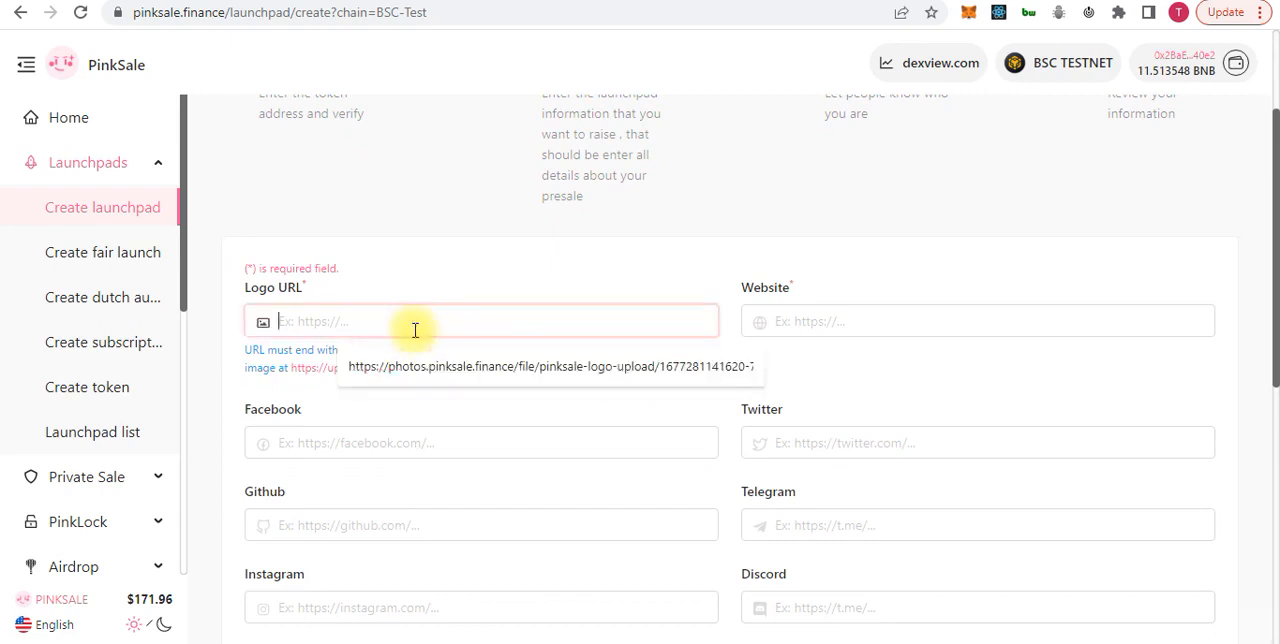
click(430, 276)
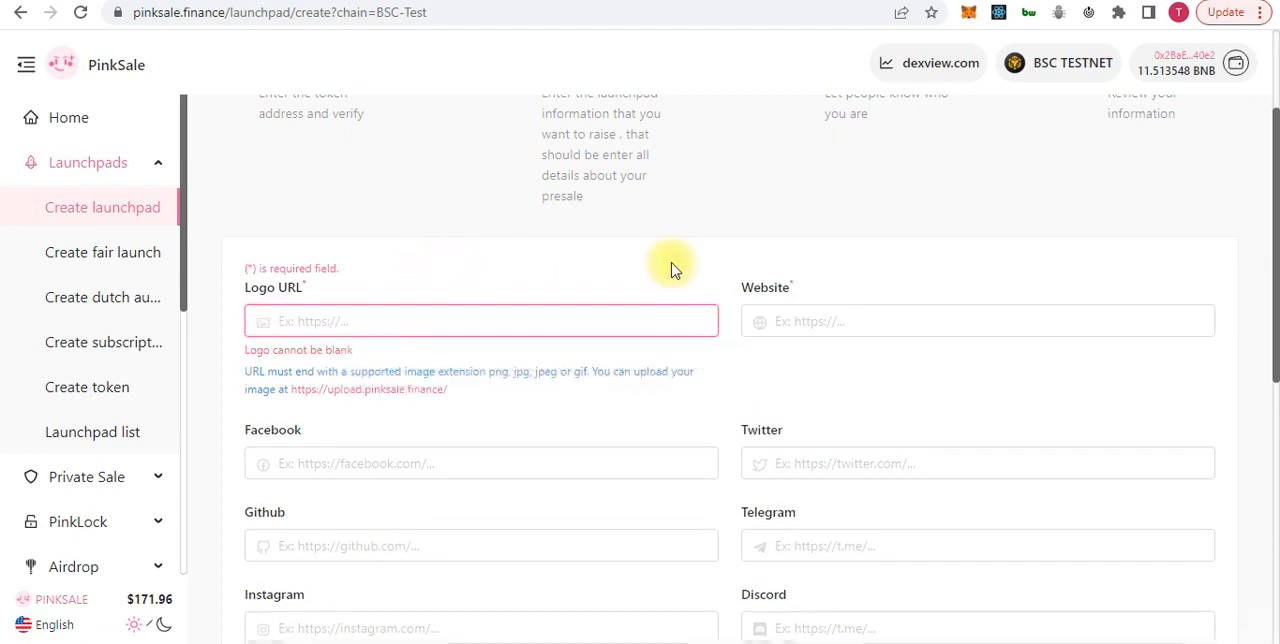
click(805, 311)
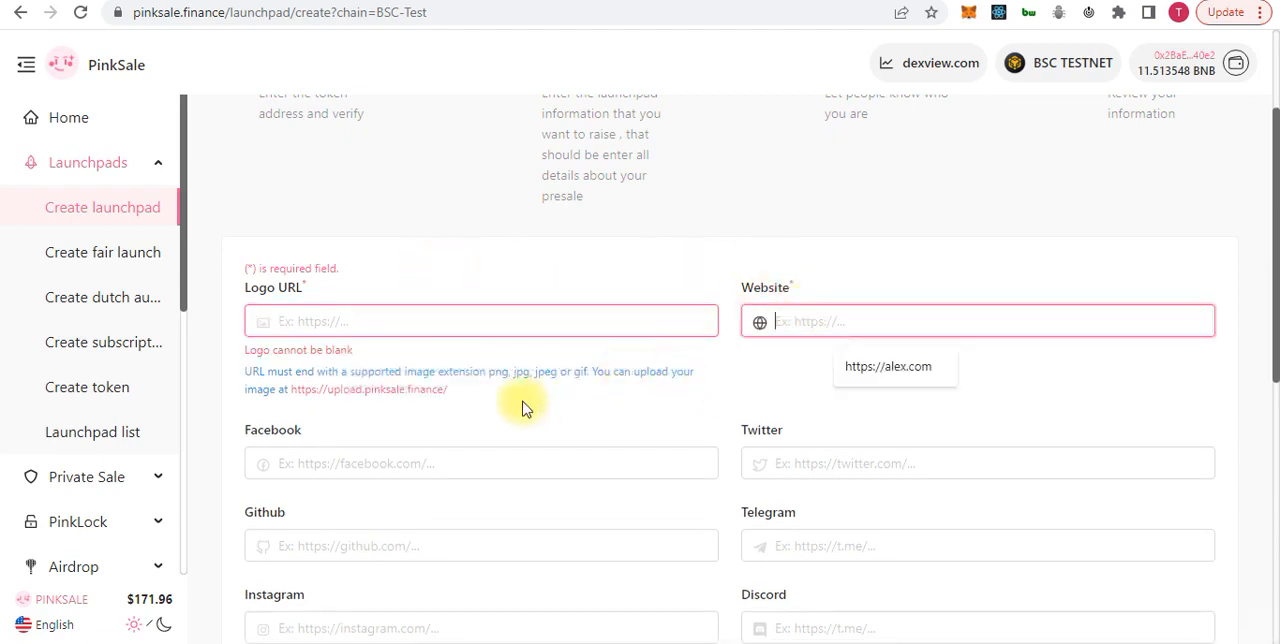
scroll(434, 471, down, 2)
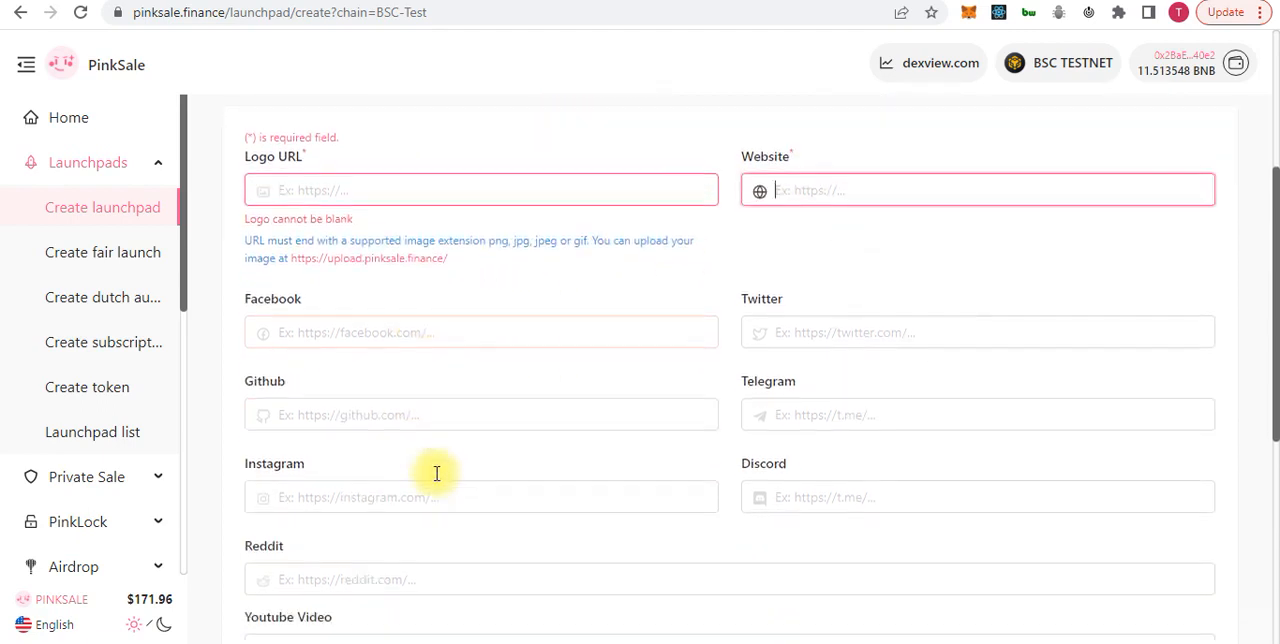
scroll(434, 477, up, 1)
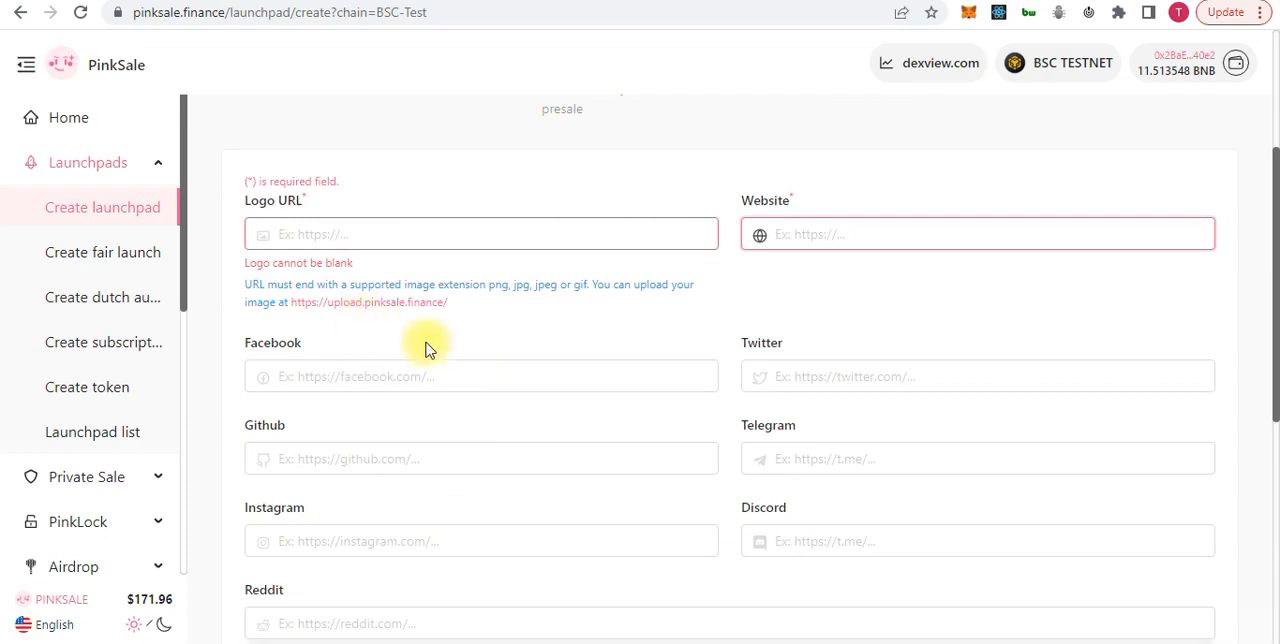
Open the PinkSale image upload page linked from the logo field and compare it with the launchpad form
click(353, 303)
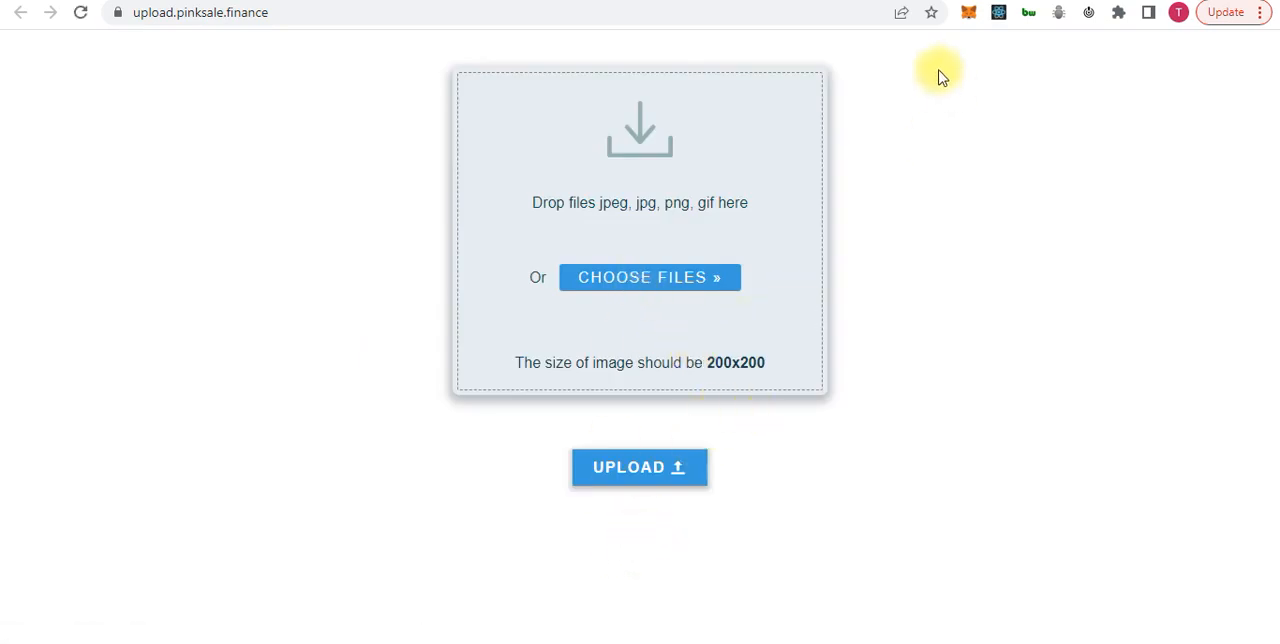
click(970, 0)
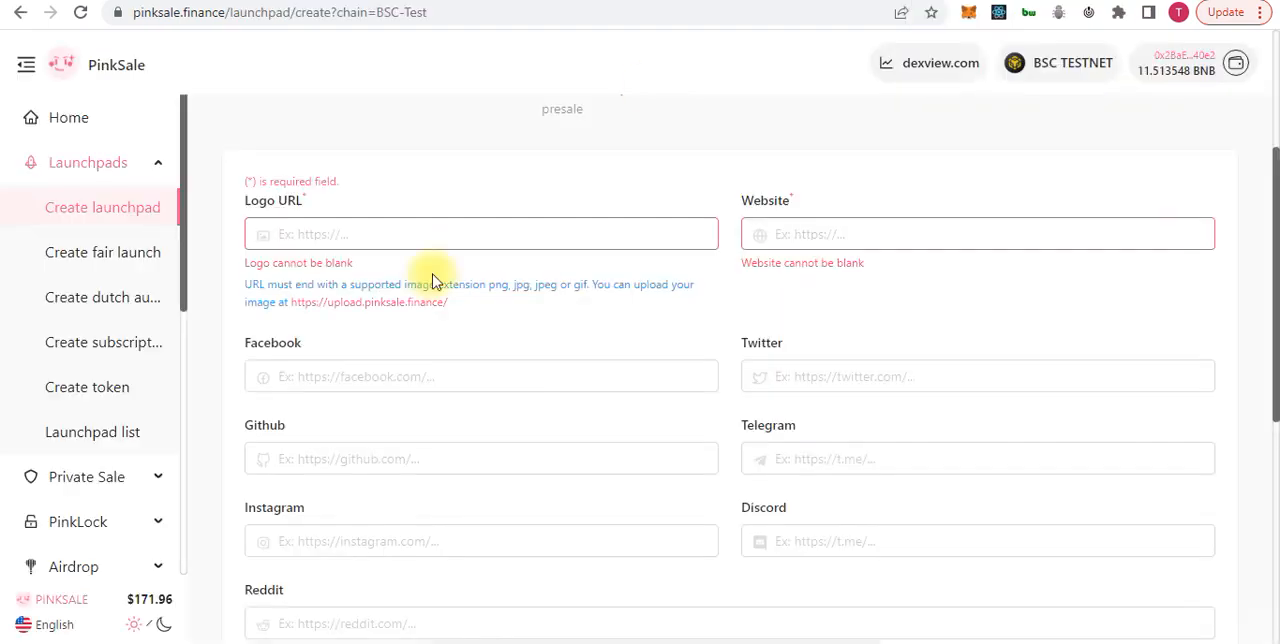
click(441, 227)
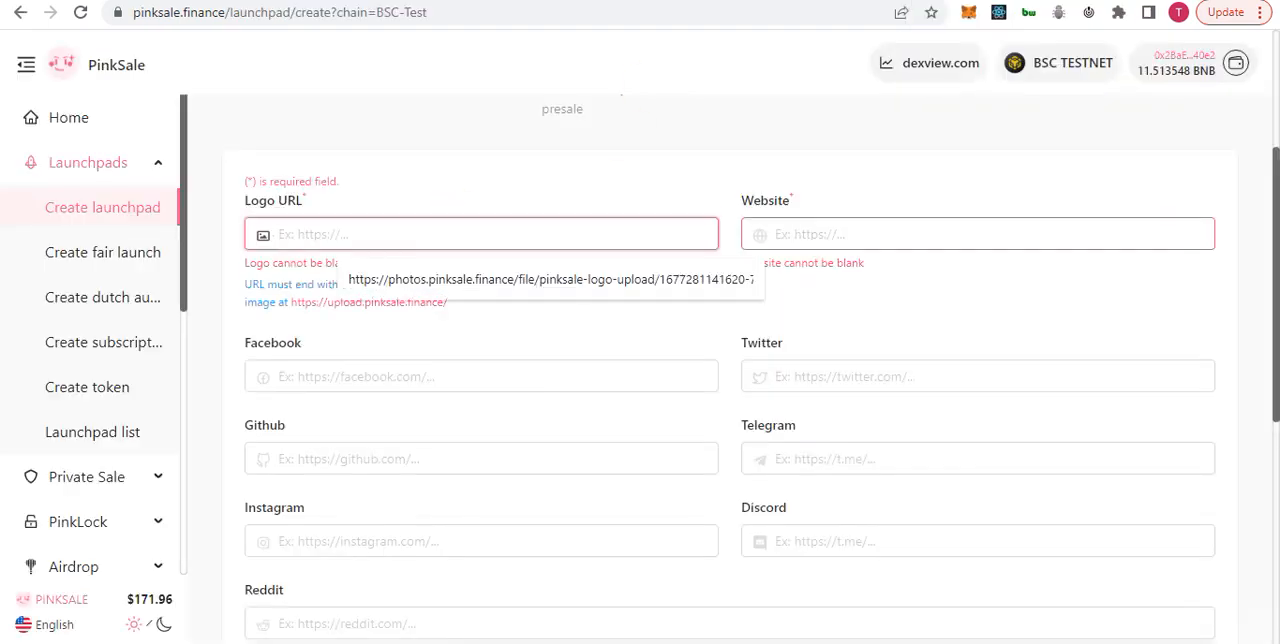
click(1090, 0)
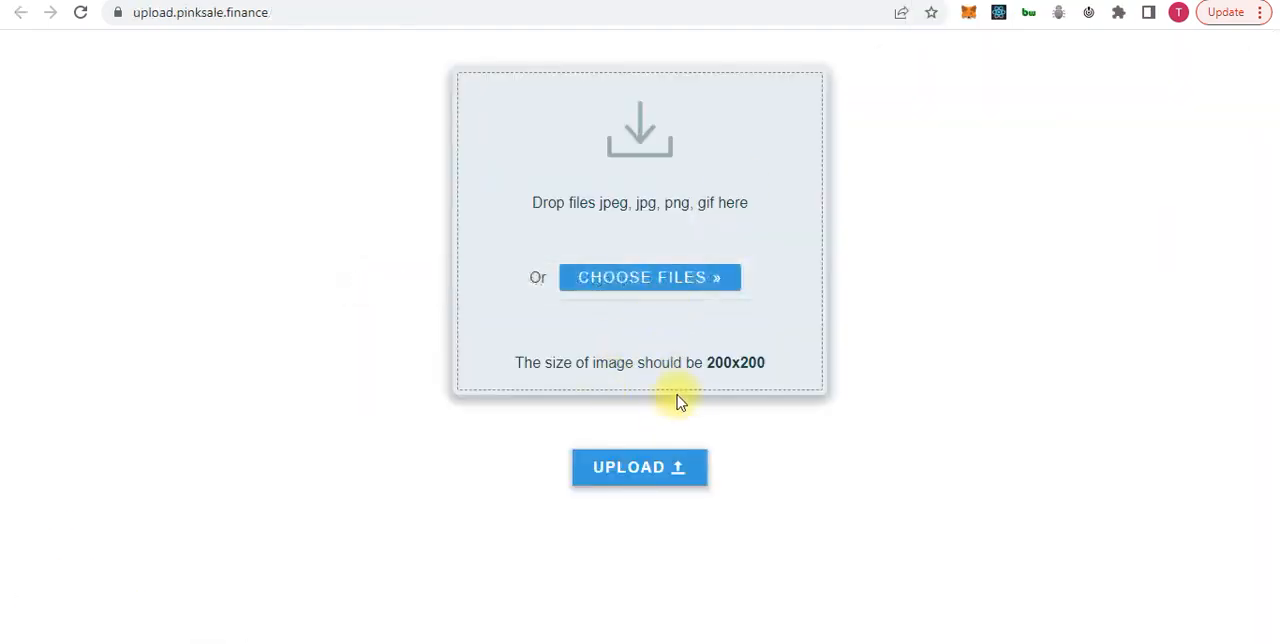
double_click(606, 9)
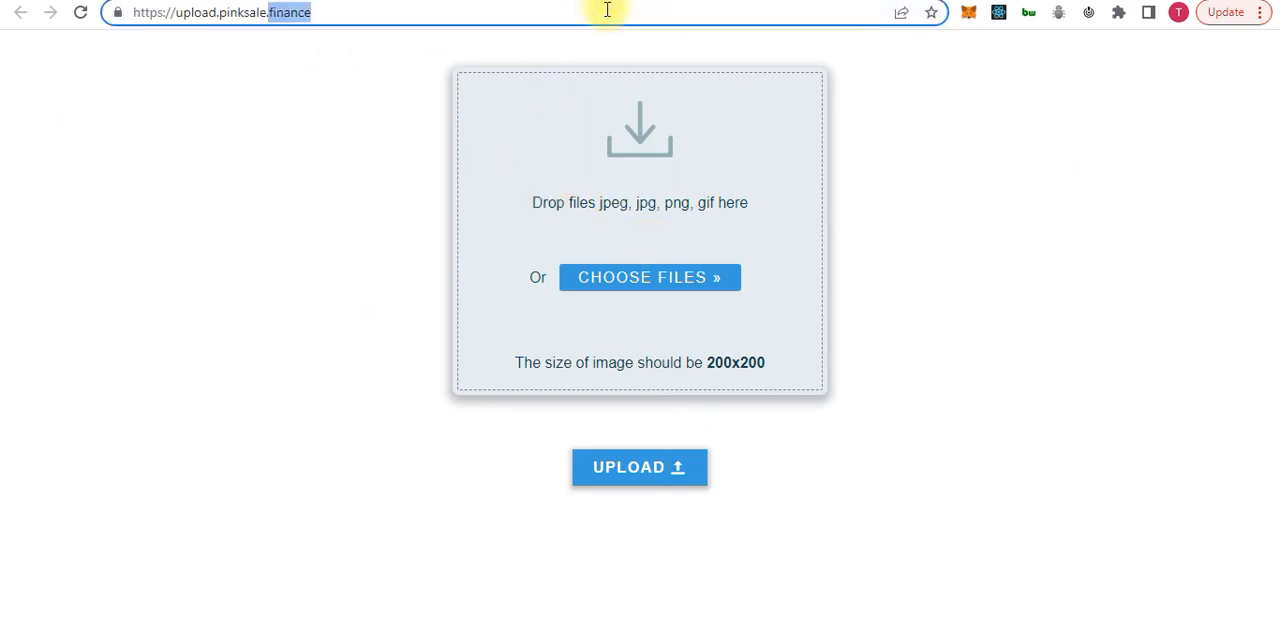
key(ctrl+a)
key(ctrl+c)
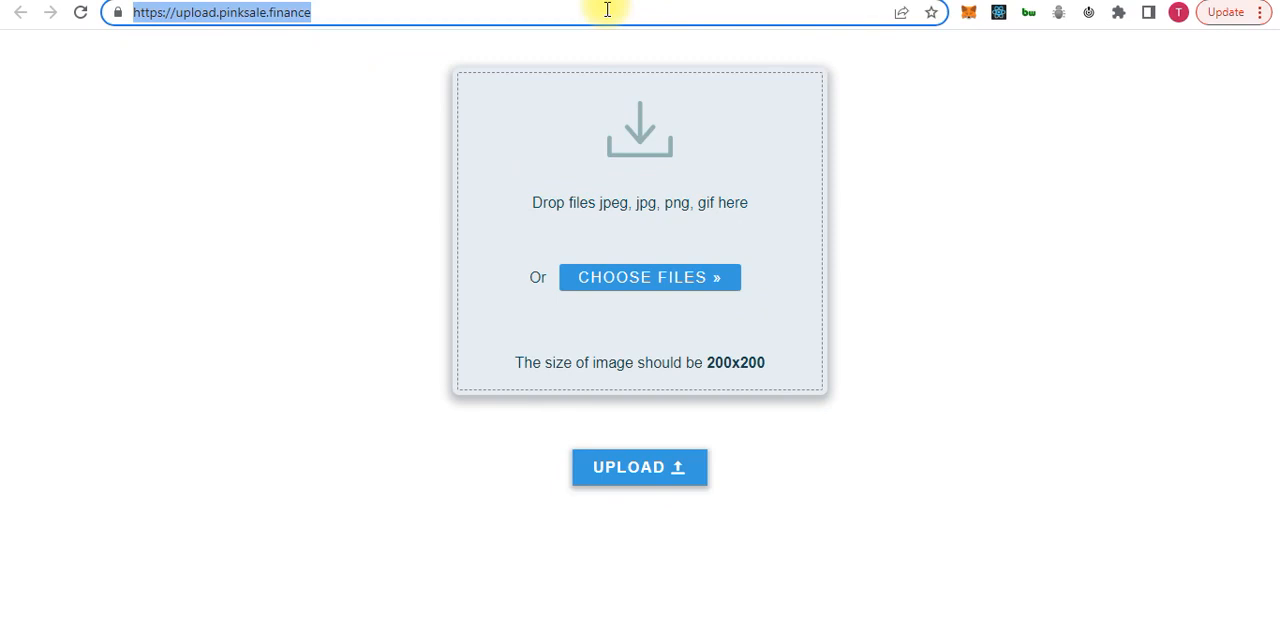
key(ctrl+shift+Tab)
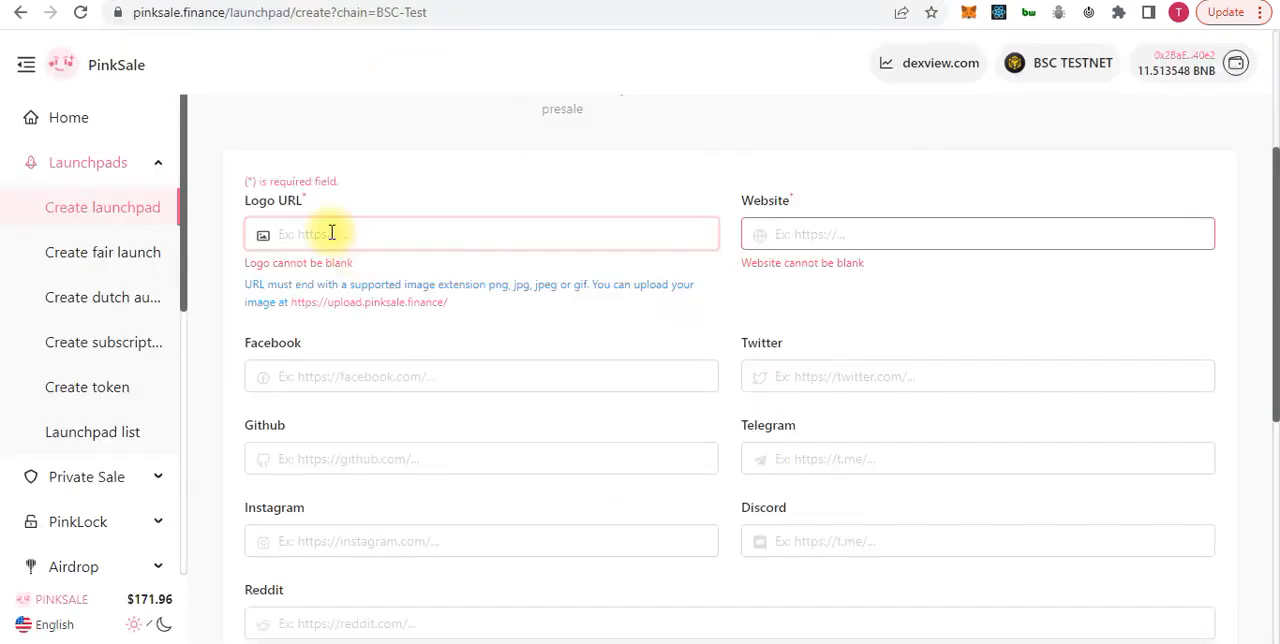
click(332, 233)
key(ctrl+v)
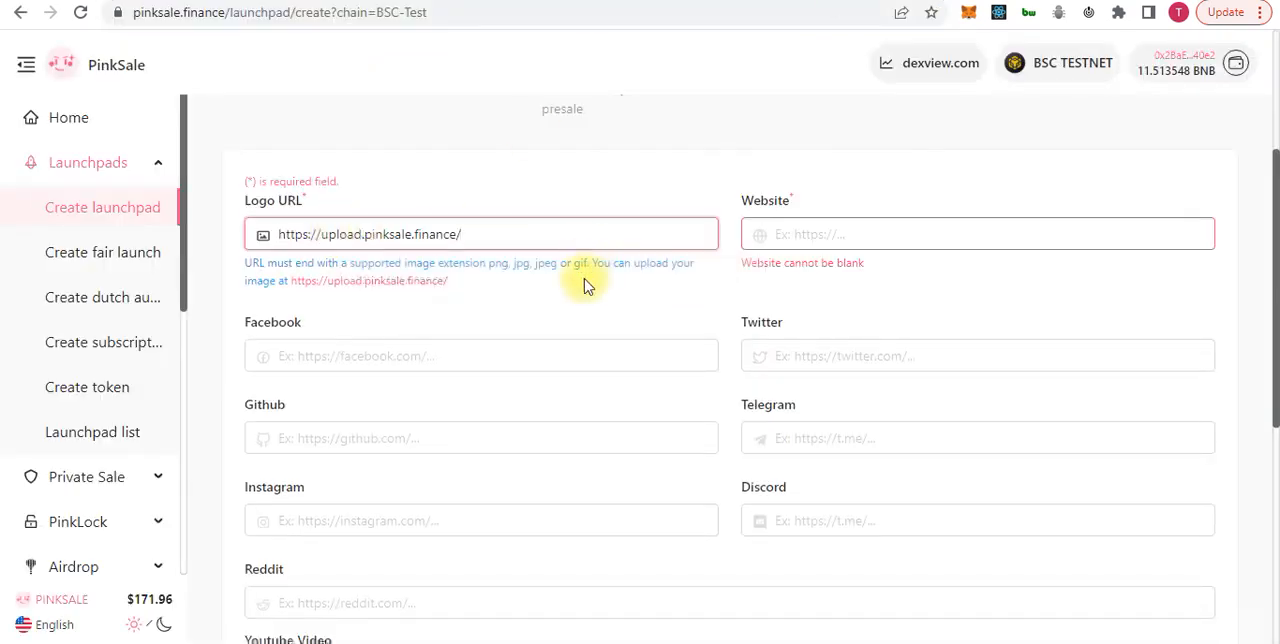
key(ctrl+Tab)
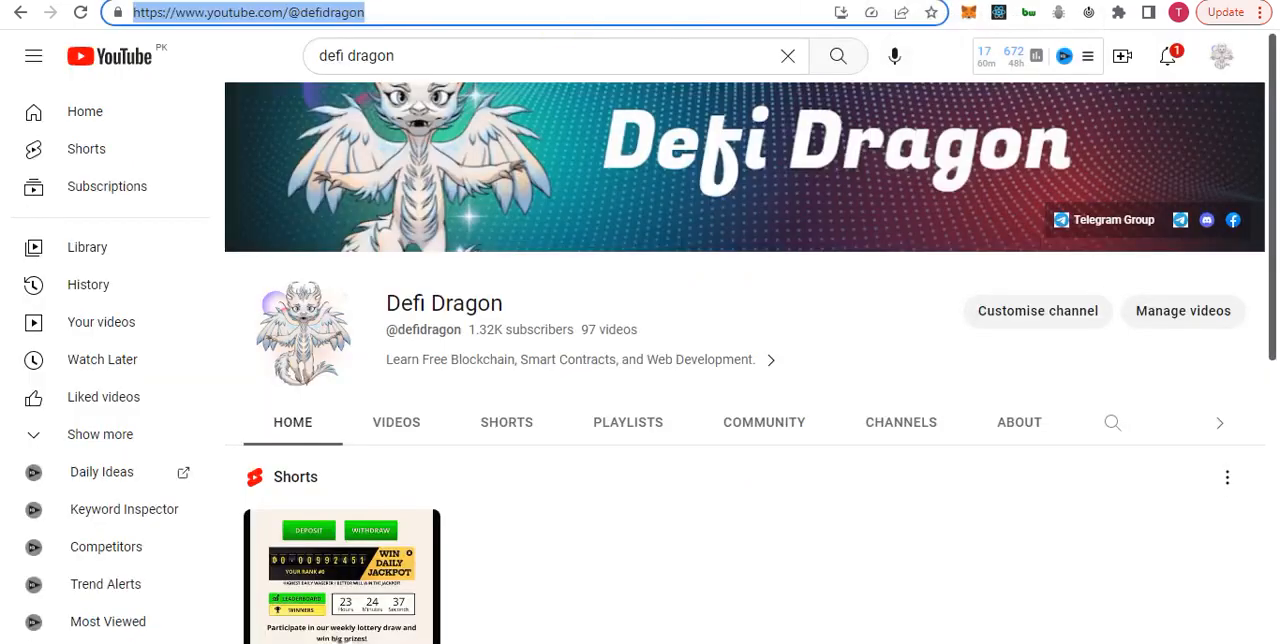
click(985, 0)
click(850, 0)
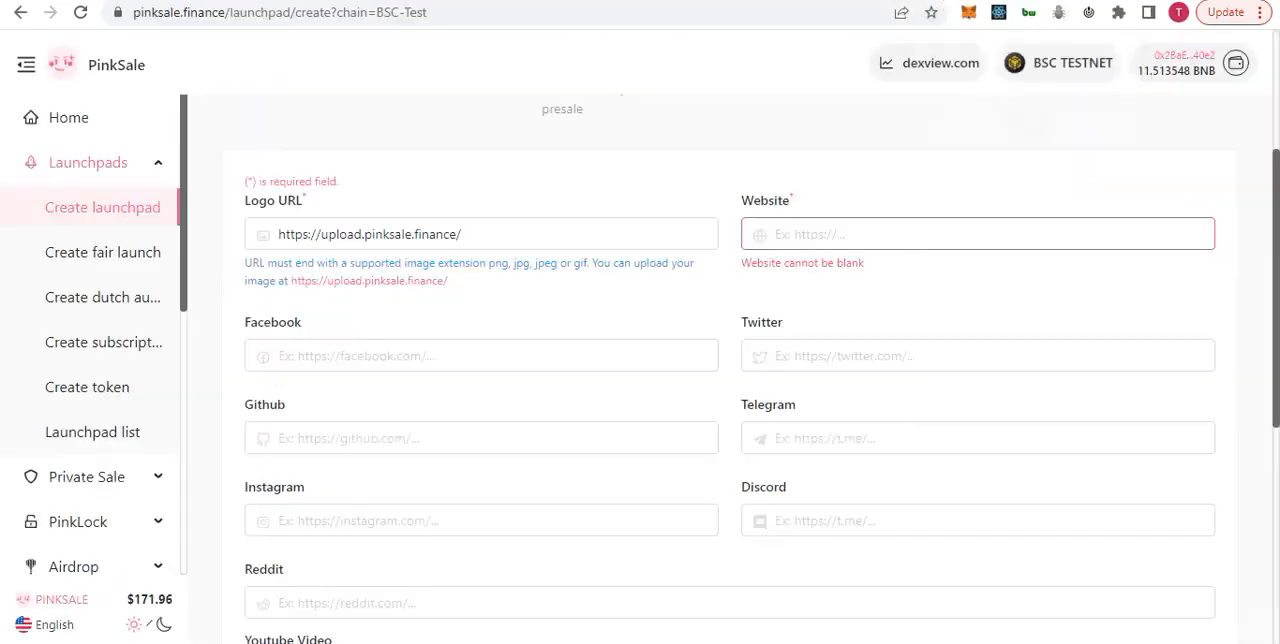
click(929, 231)
text(https://www.youtube.com/@defidragon)
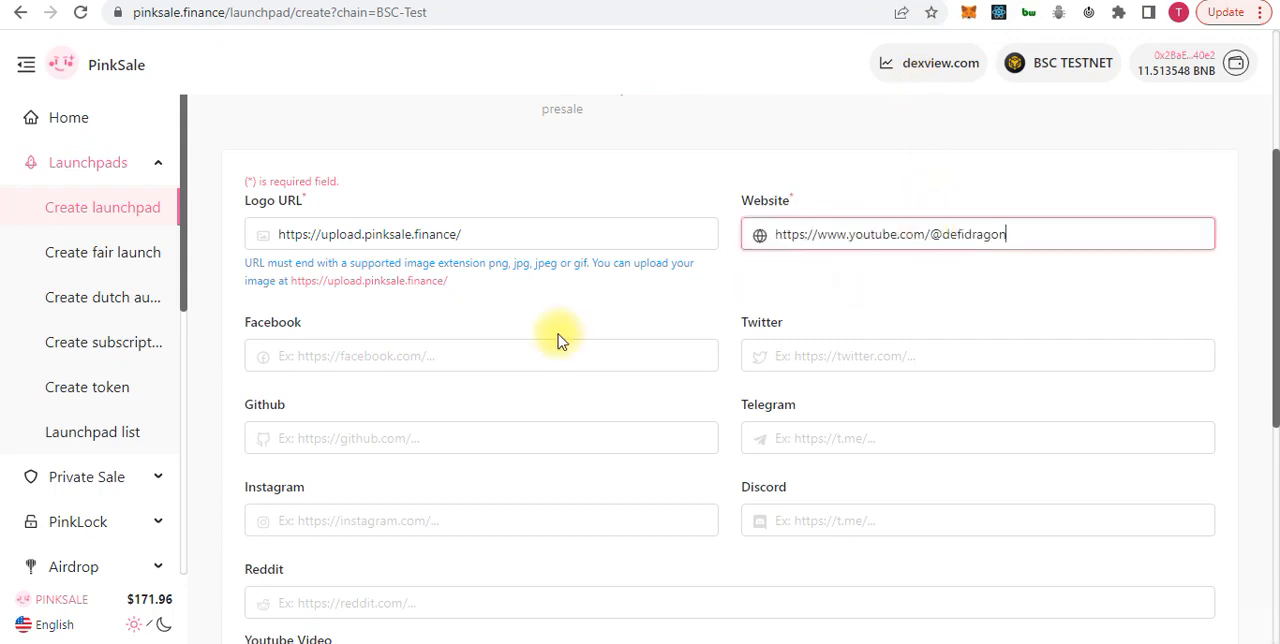
click(463, 356)
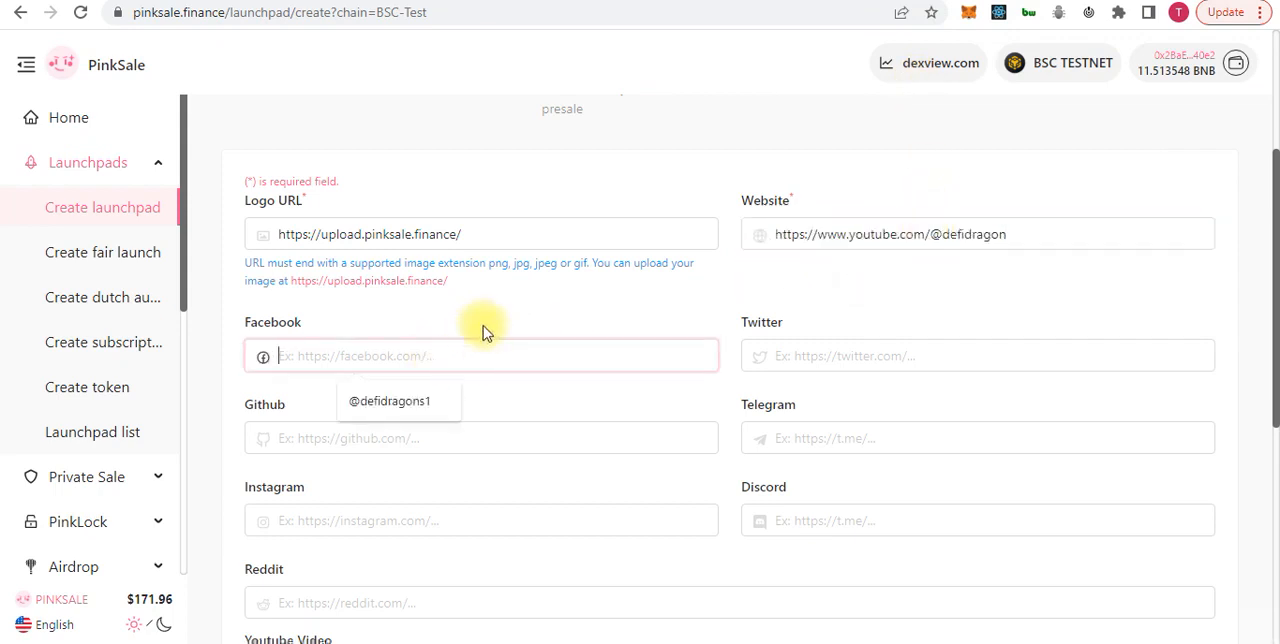
click(385, 400)
scroll(401, 387, down, 4)
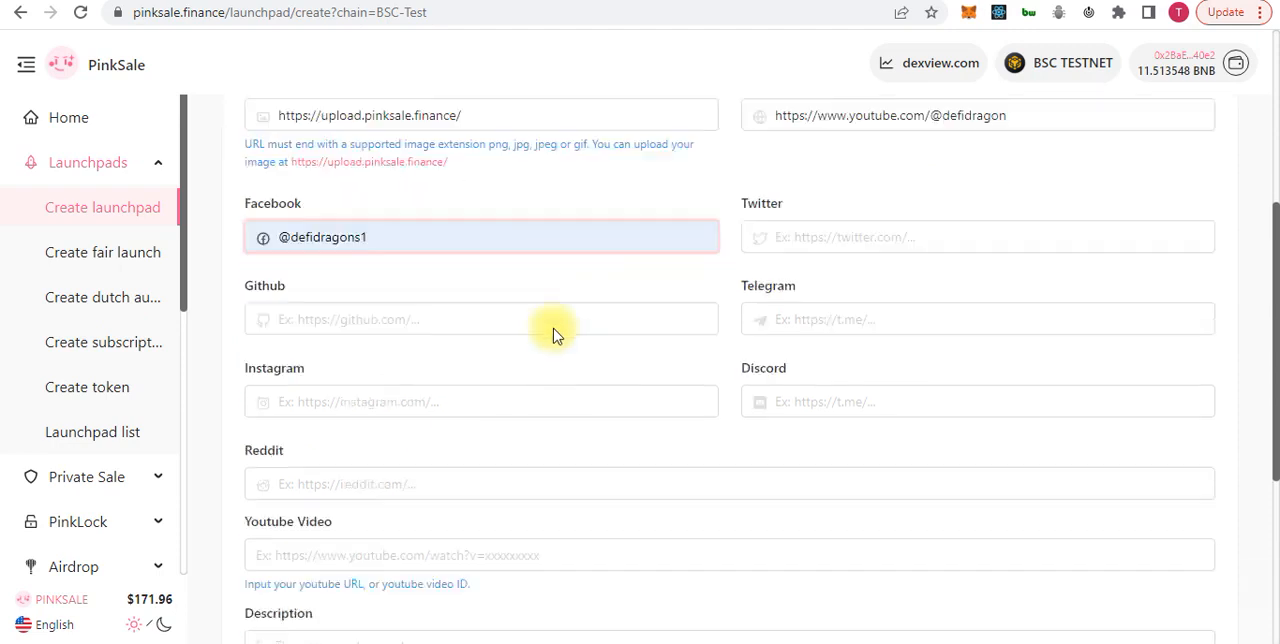
click(401, 323)
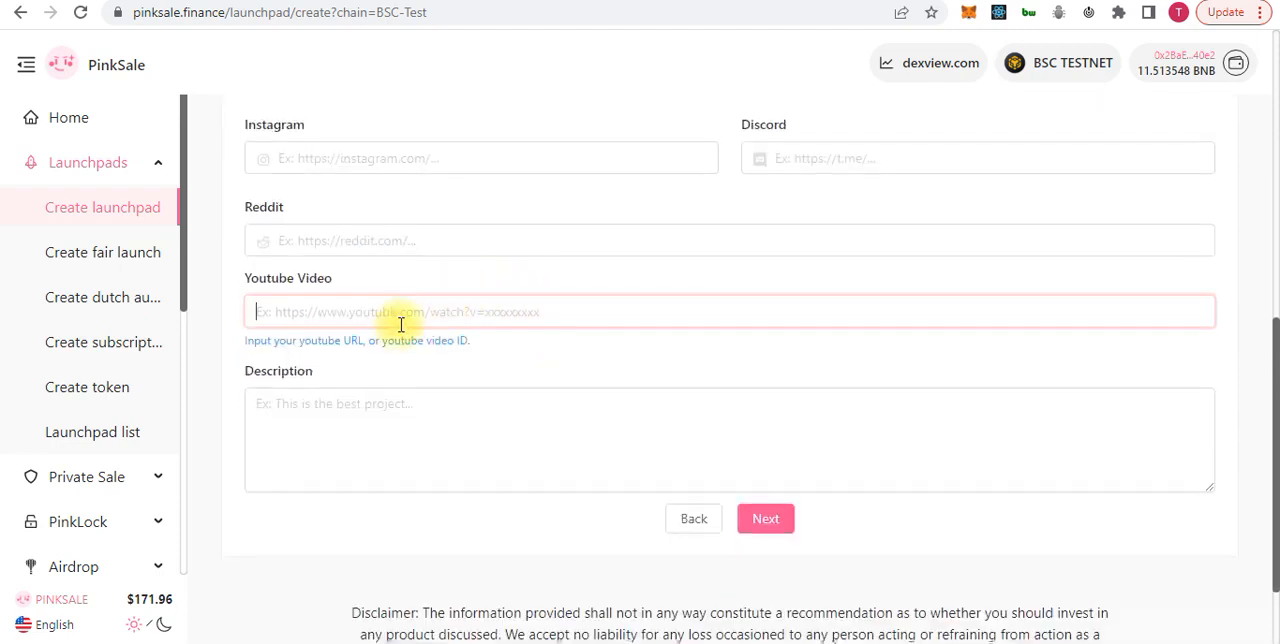
text(https://www.youtube.com/@defidragon)
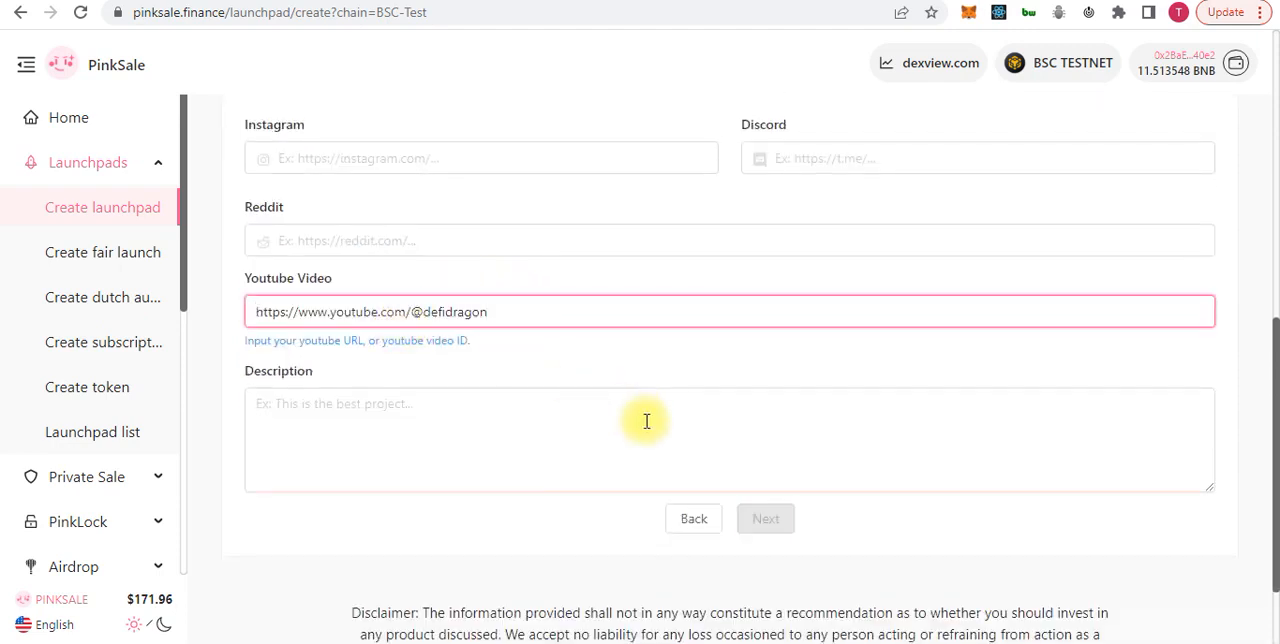
click(605, 445)
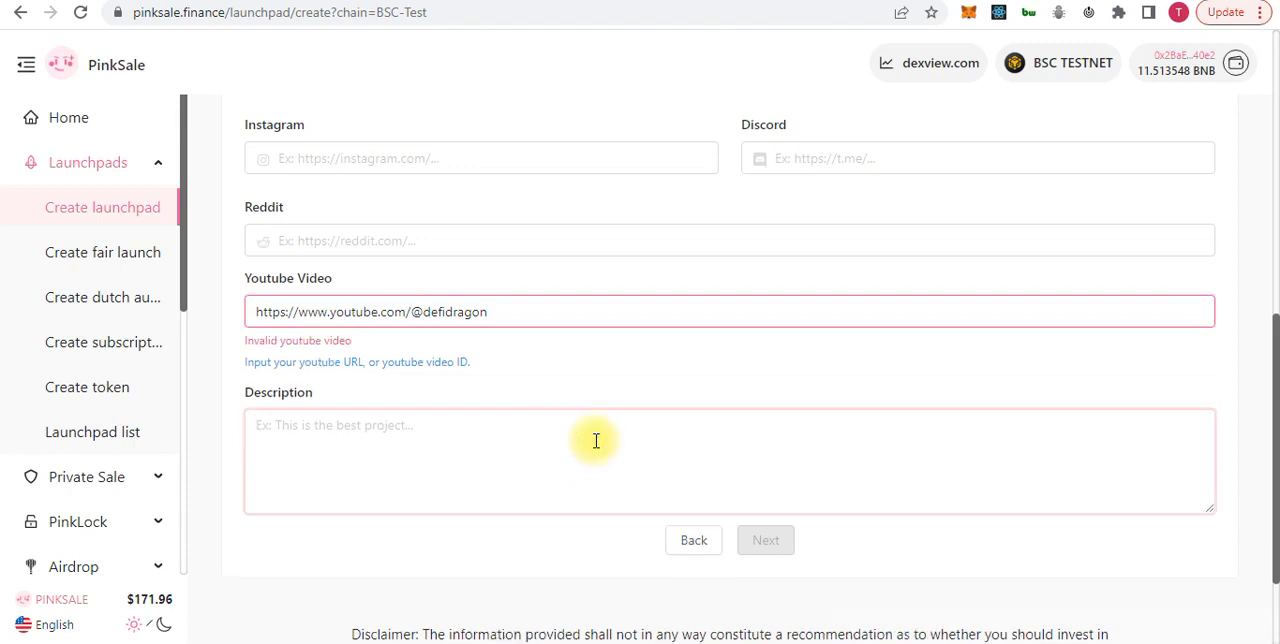
text(eoifaehrg;oiut;oiaerjgoiaeroib)
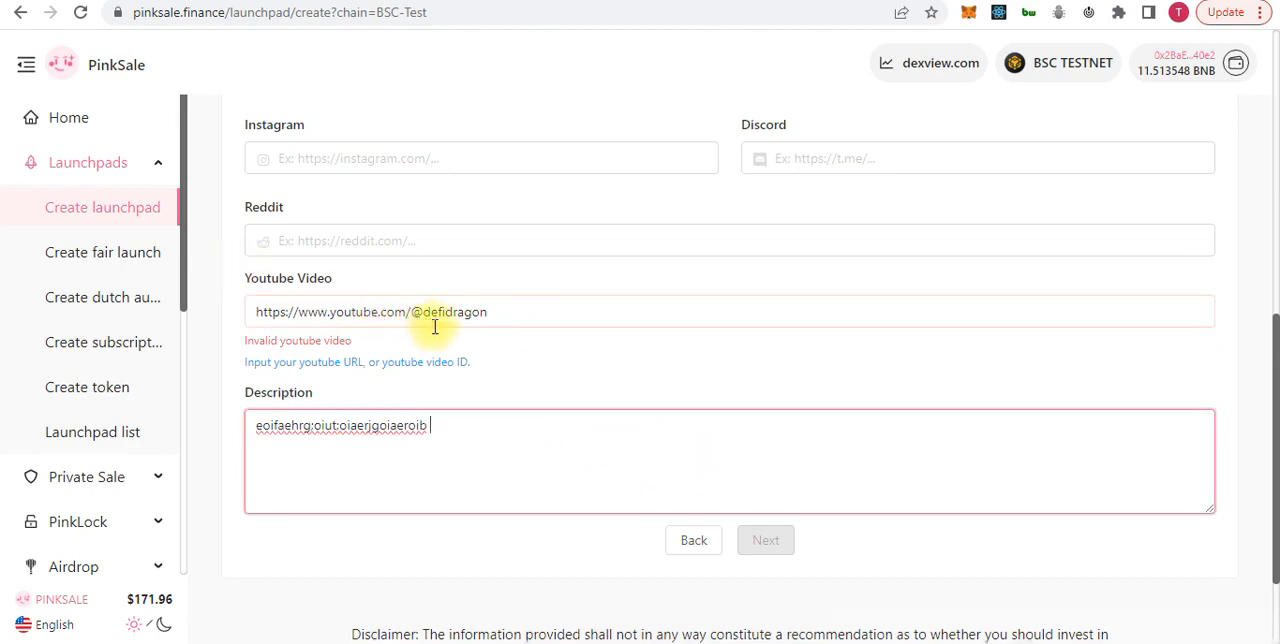
Open one of the recently uploaded videos on the Defi Dragon YouTube channel and copy its watch address
scroll(572, 375, up, 2)
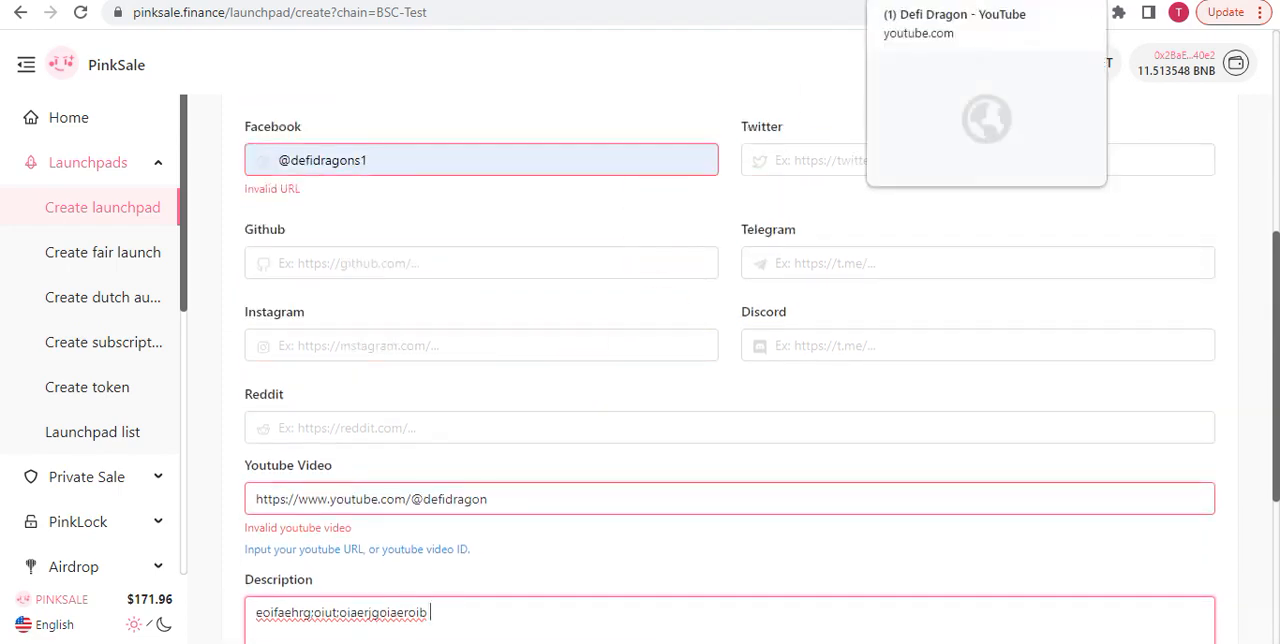
click(920, 0)
scroll(765, 343, down, 2)
click(388, 178)
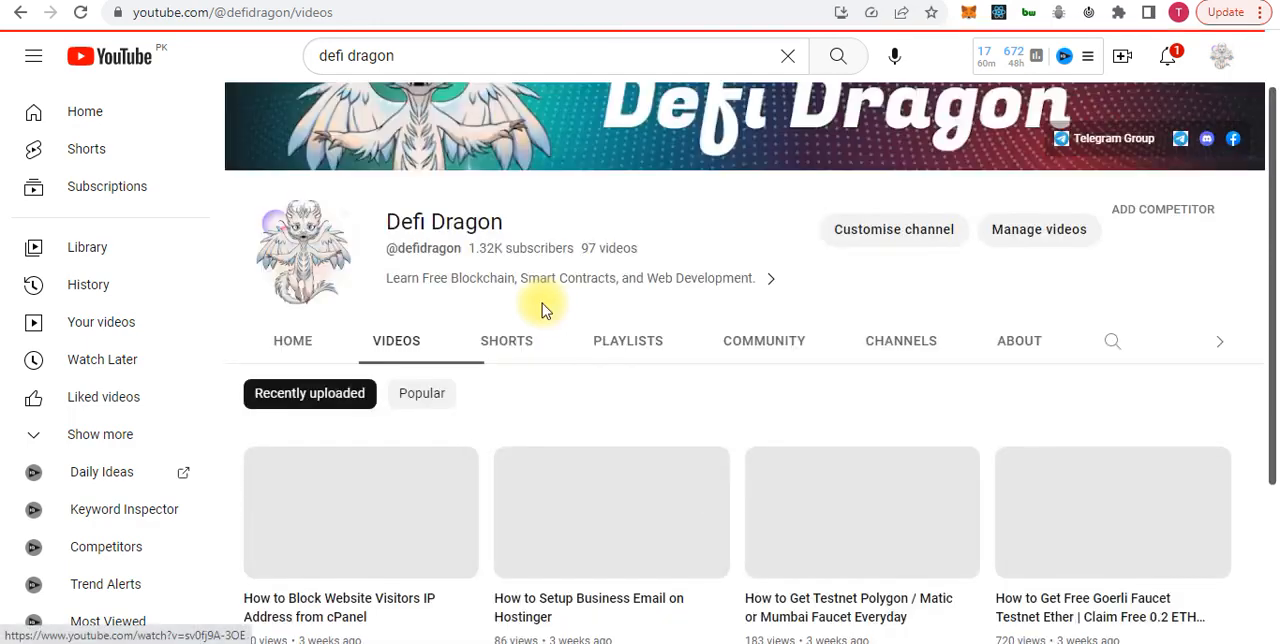
scroll(580, 400, down, 2)
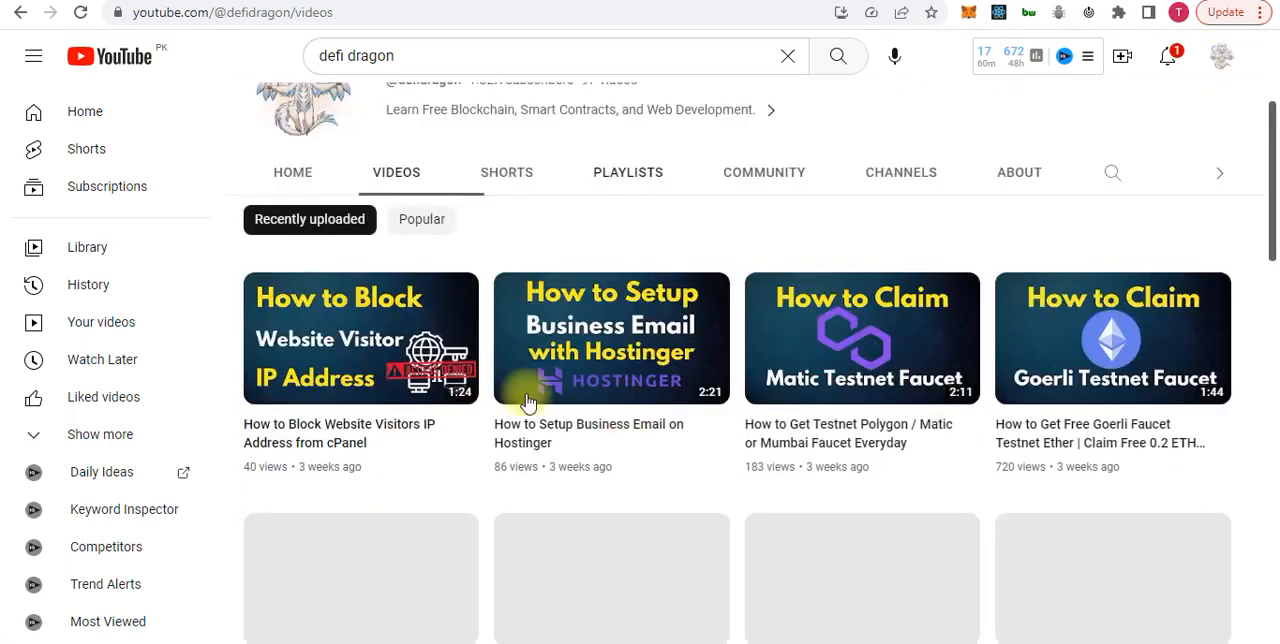
click(565, 368)
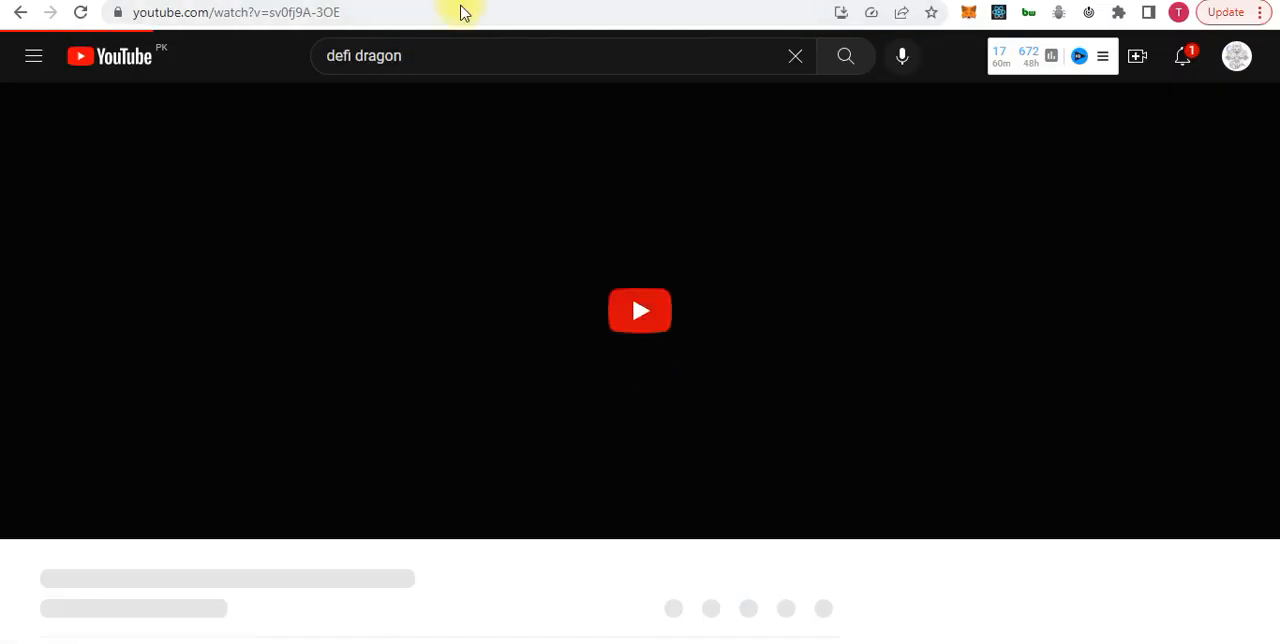
double_click(462, 11)
click(462, 11)
key(ctrl+c)
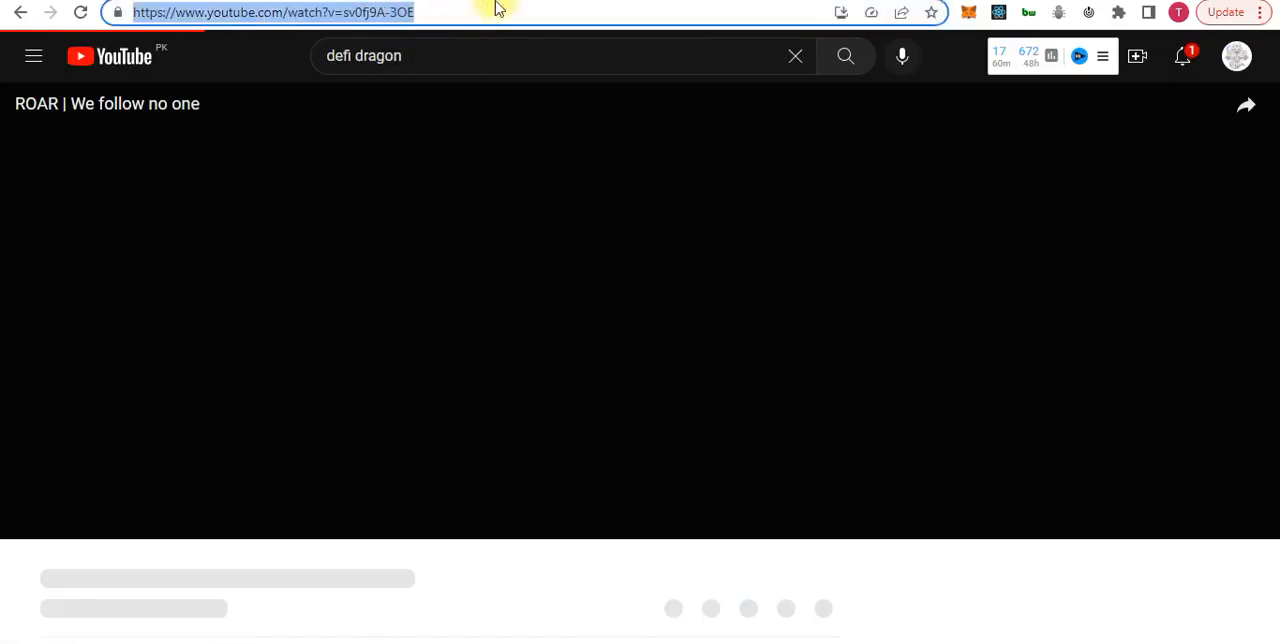
click(1000, 1)
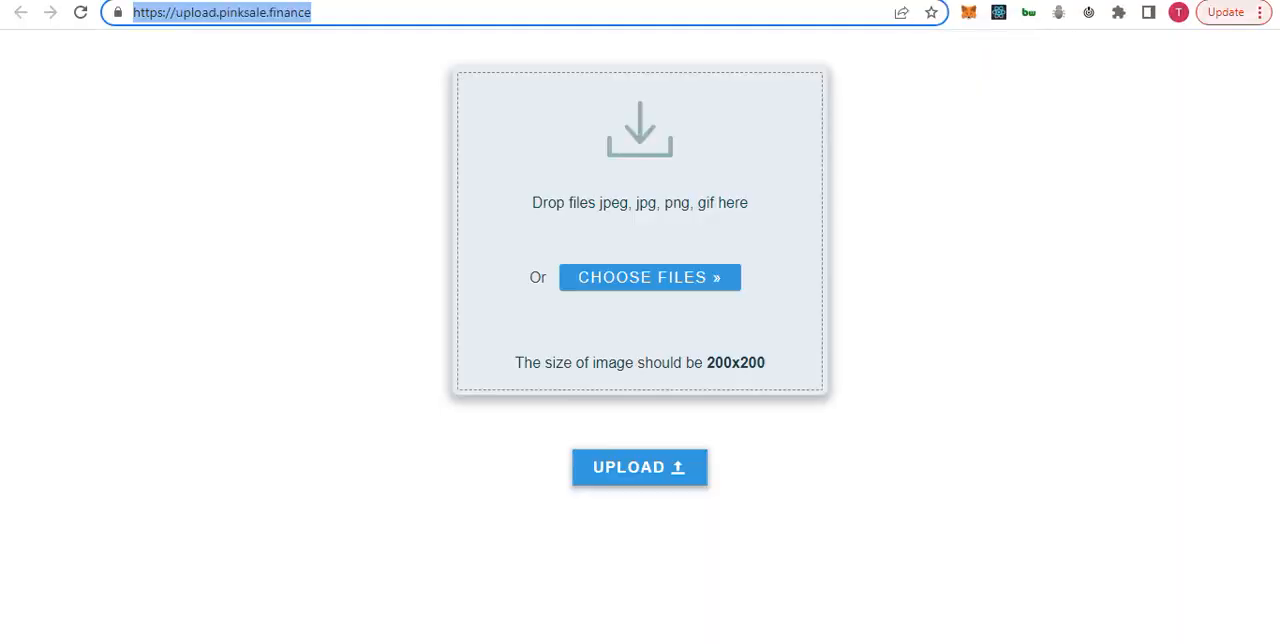
click(1100, 1)
click(880, 1)
drag(500, 503, 119, 543)
key(ctrl+v)
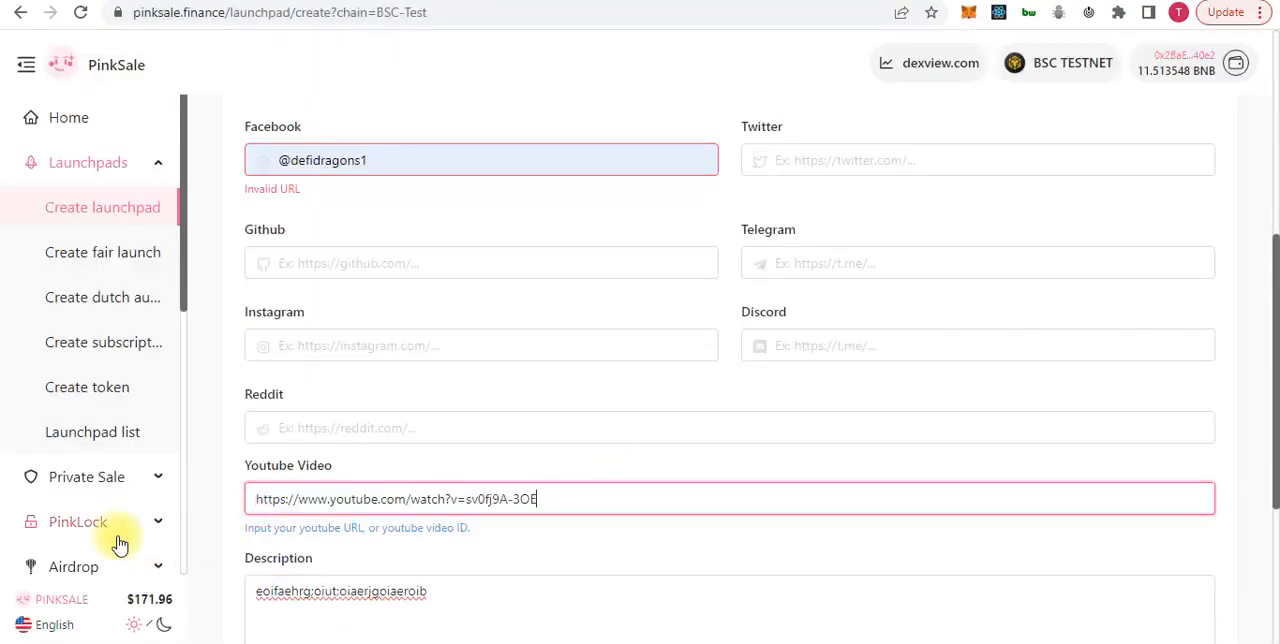
scroll(550, 491, down, 3)
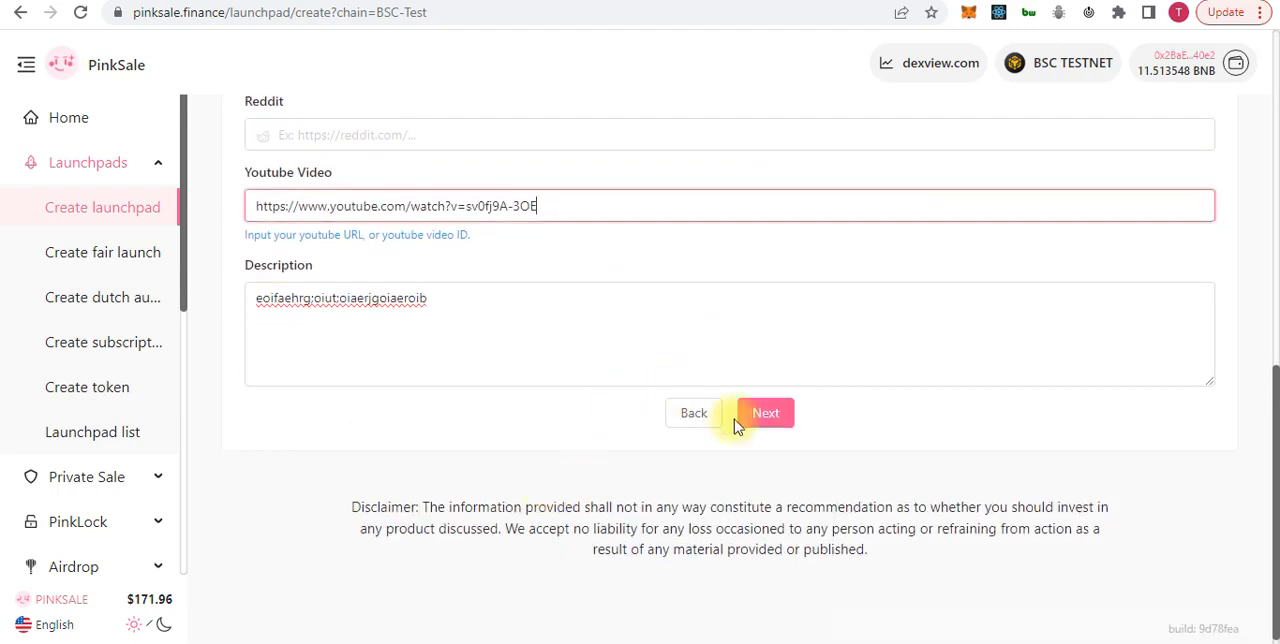
click(762, 412)
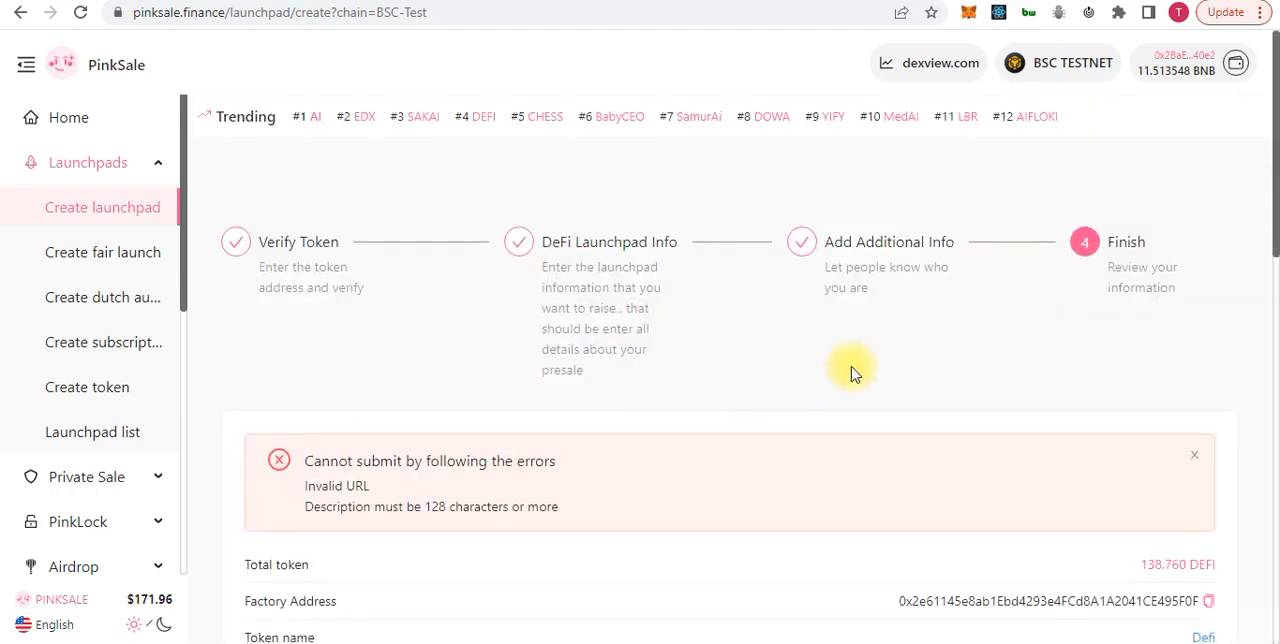
Examine the submission errors and the launchpad summary, from the token details down to the description and YouTube video
scroll(851, 372, down, 1)
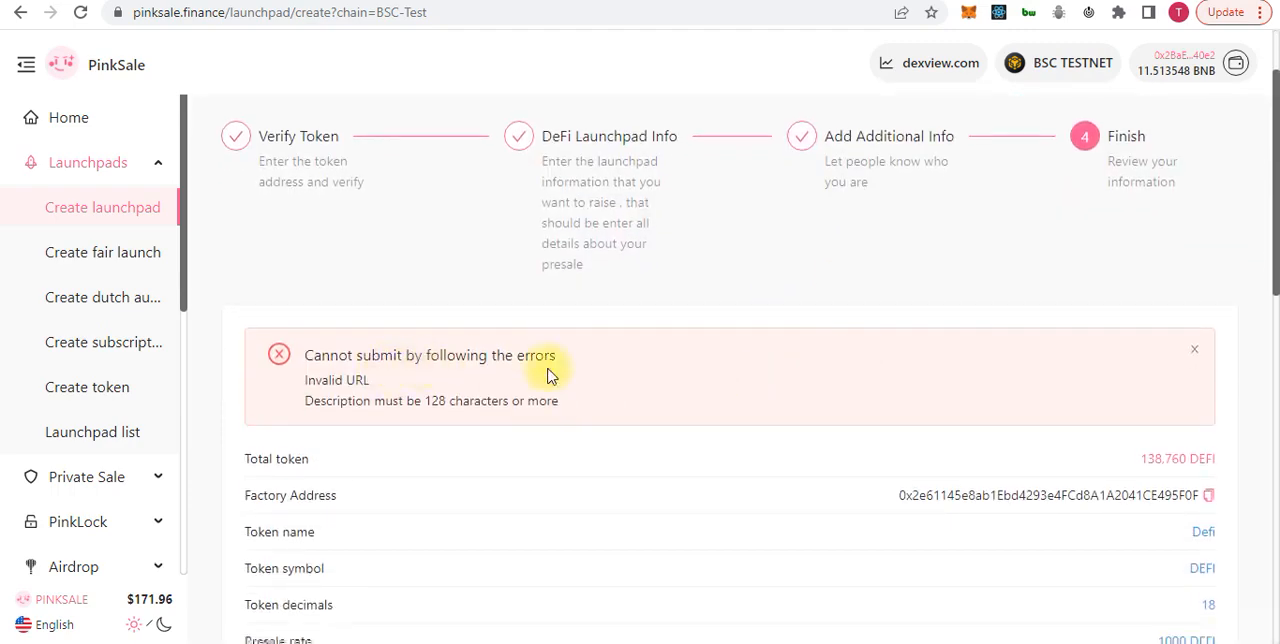
scroll(508, 443, down, 3)
scroll(508, 447, down, 5)
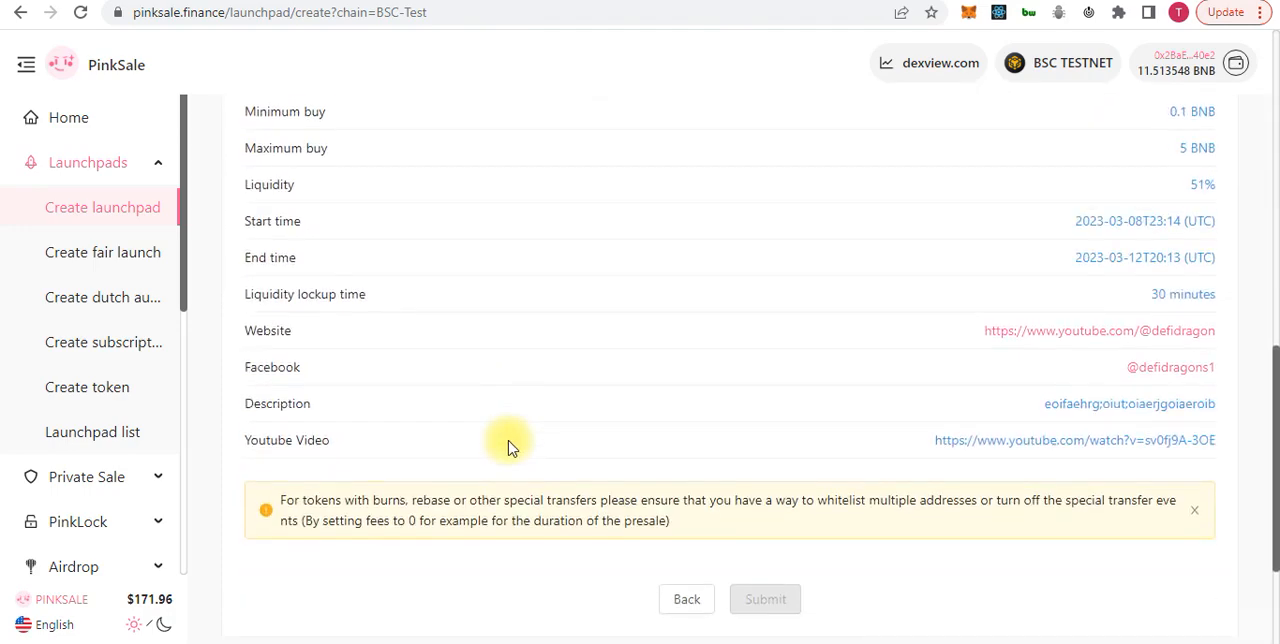
scroll(508, 443, up, 1)
drag(508, 443, 372, 528)
click(497, 527)
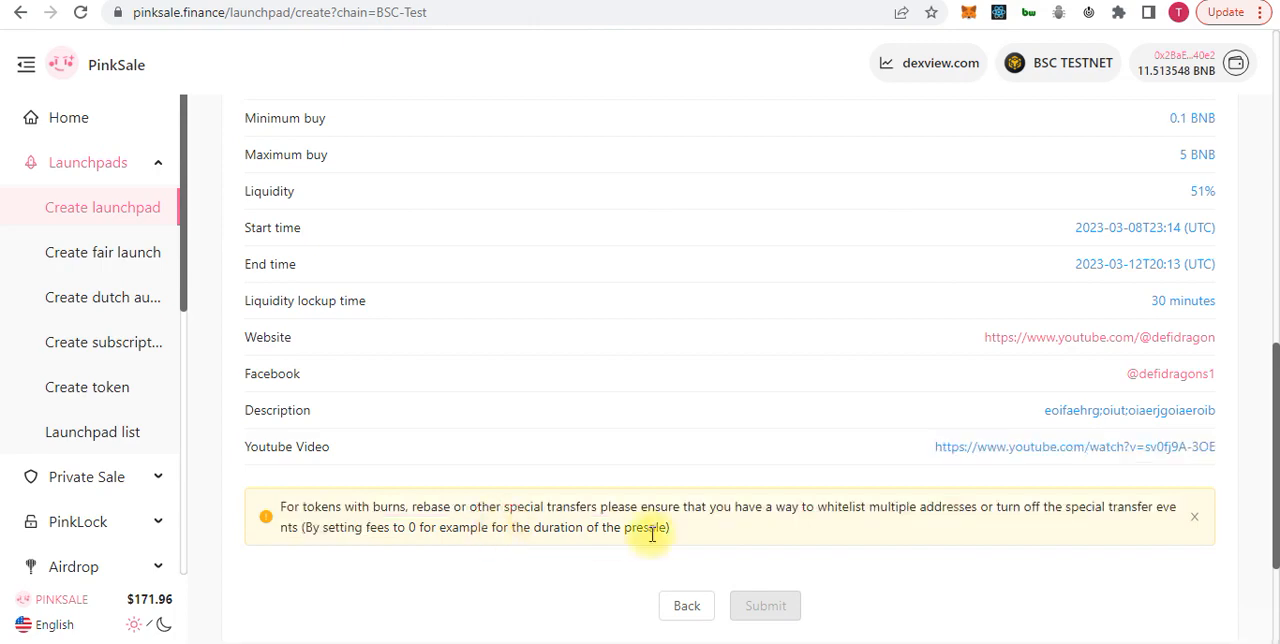
scroll(703, 531, up, 8)
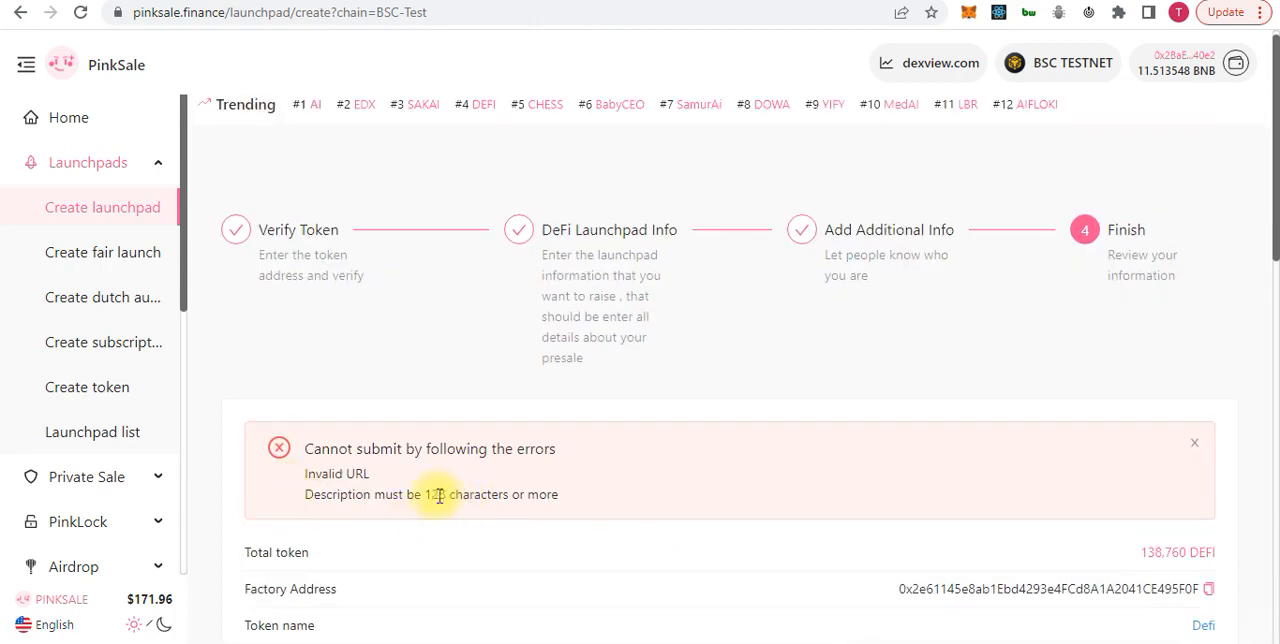
scroll(586, 480, down, 8)
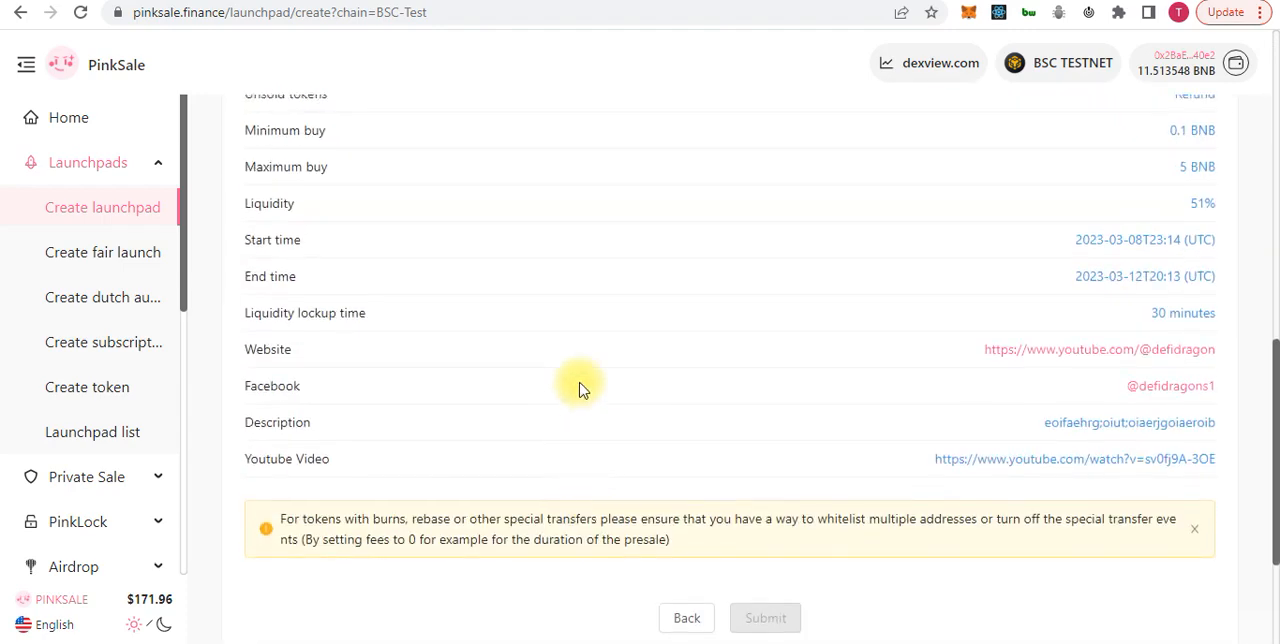
Return to the additional information form and replace the description with the disclaimer text from the foot of the page
click(684, 617)
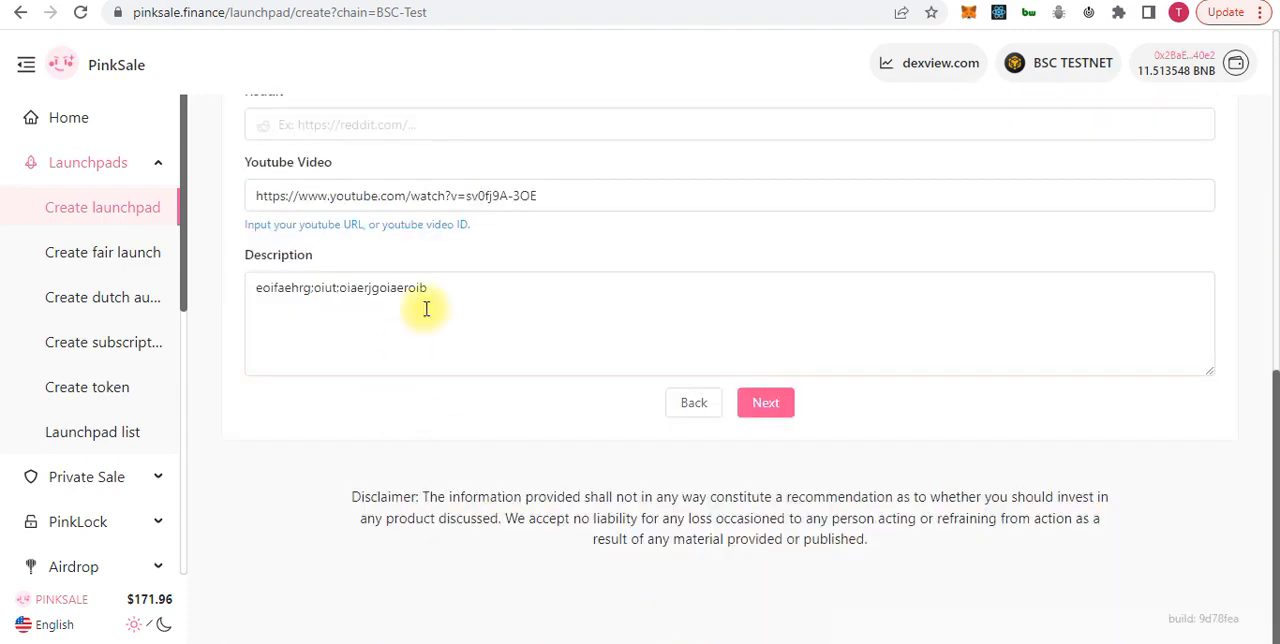
drag(430, 288, 166, 306)
key(BackSpace)
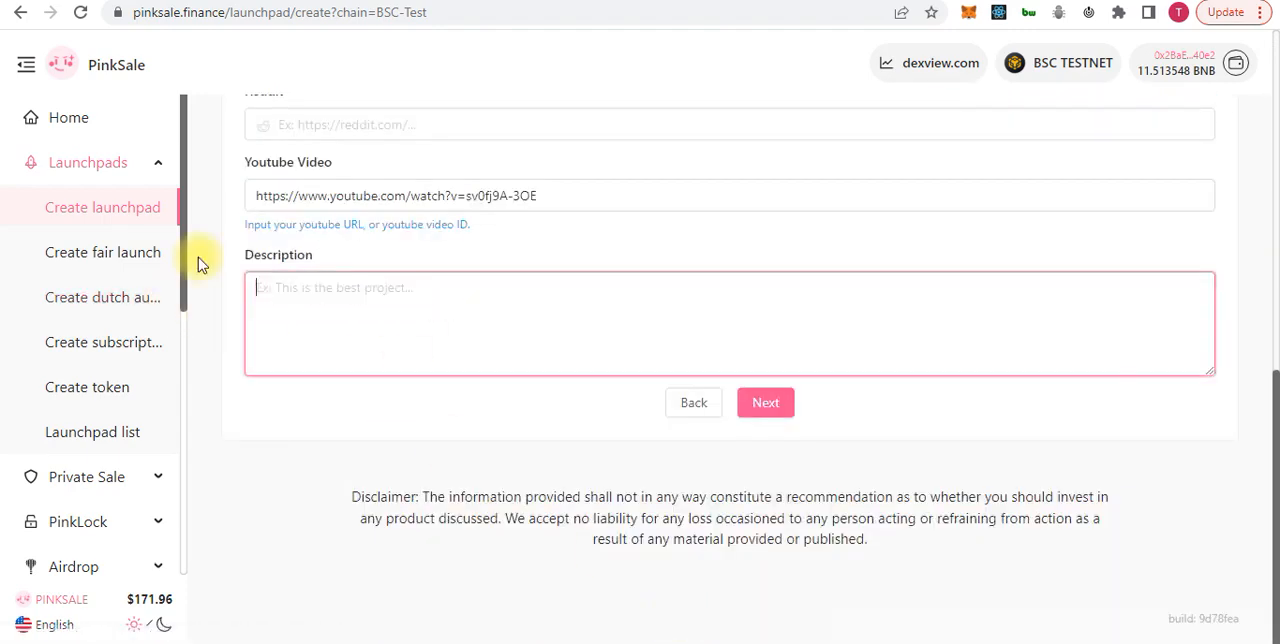
drag(342, 492, 714, 608)
key(ctrl+c)
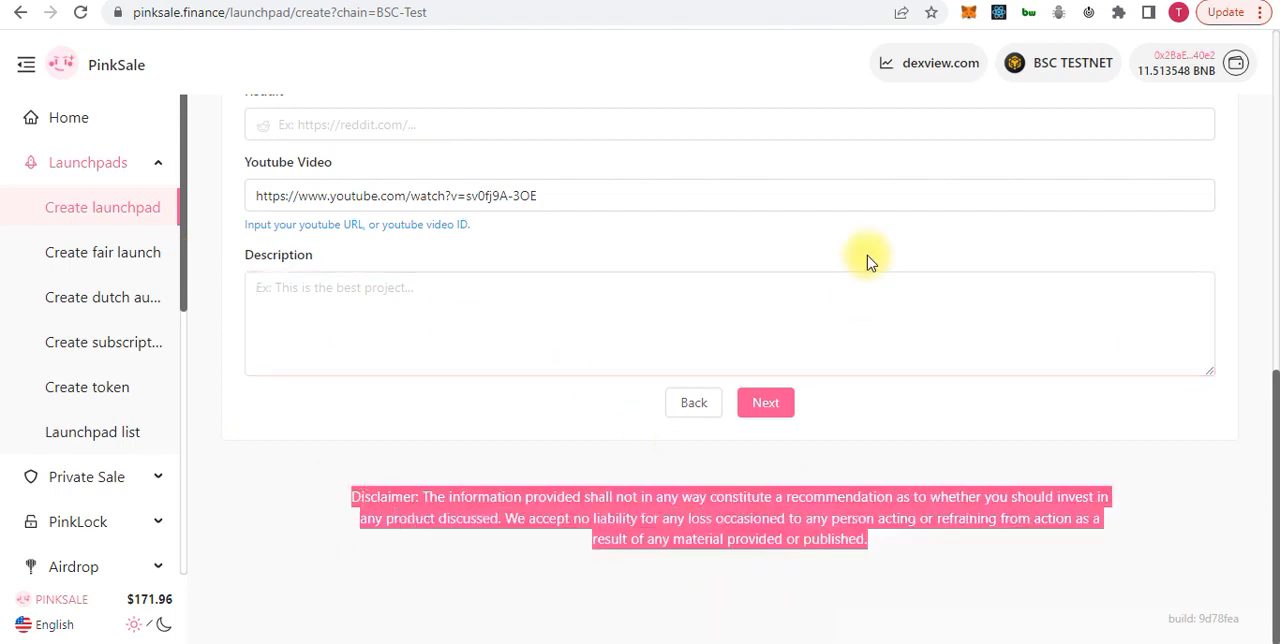
click(820, 289)
key(ctrl+v)
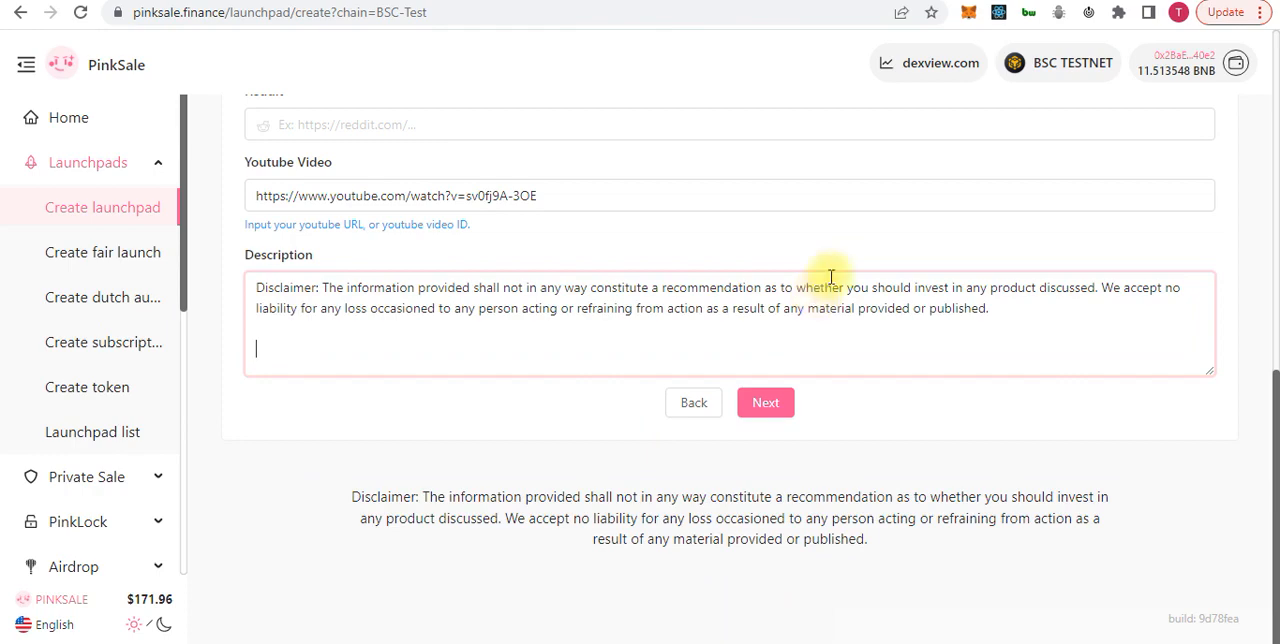
Continue to the Finish stage, check the errors and summary, and return to the additional information form's URL fields
click(765, 402)
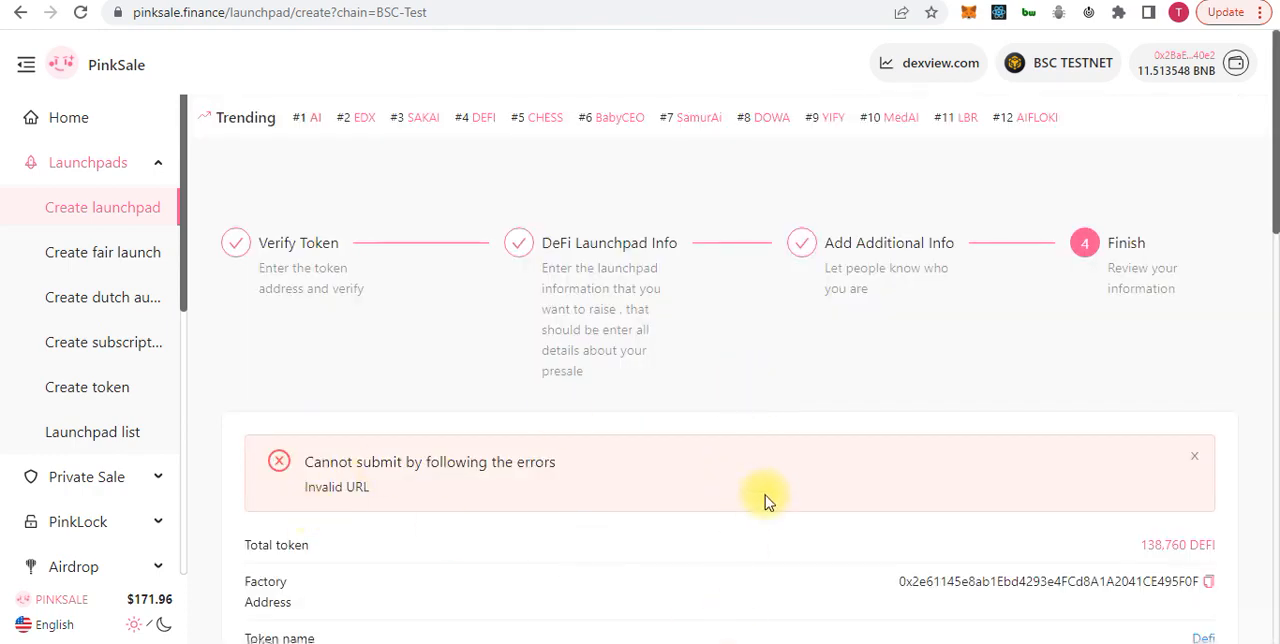
scroll(765, 495, down, 5)
scroll(765, 495, down, 7)
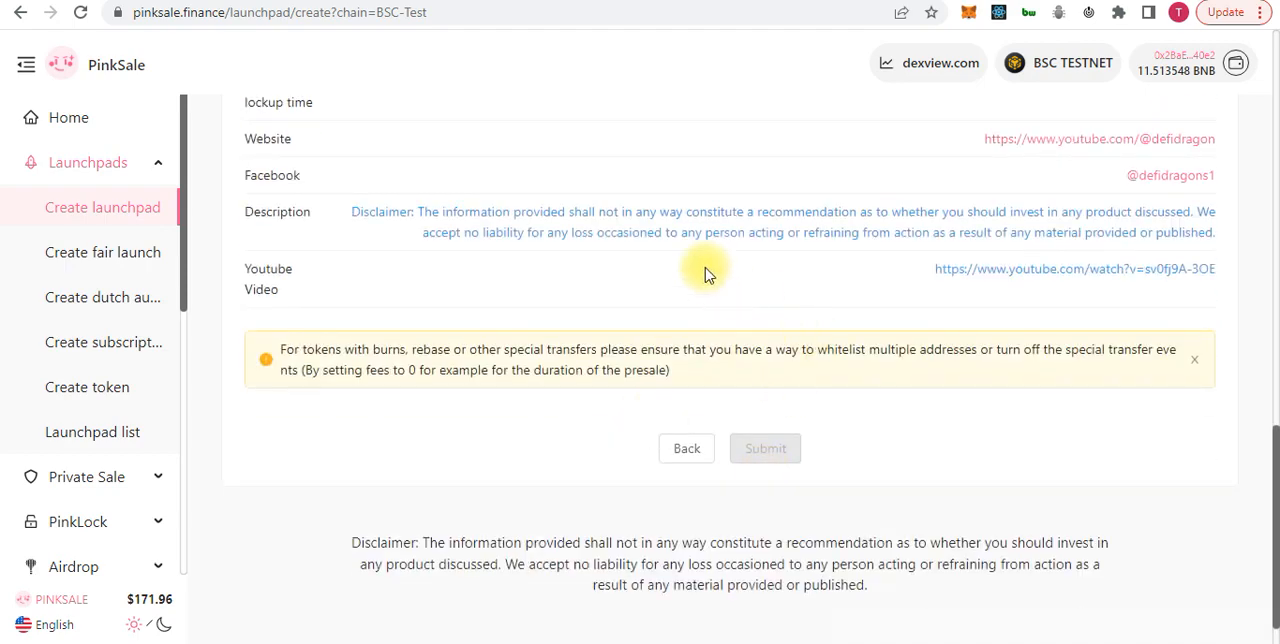
click(676, 450)
scroll(657, 491, up, 6)
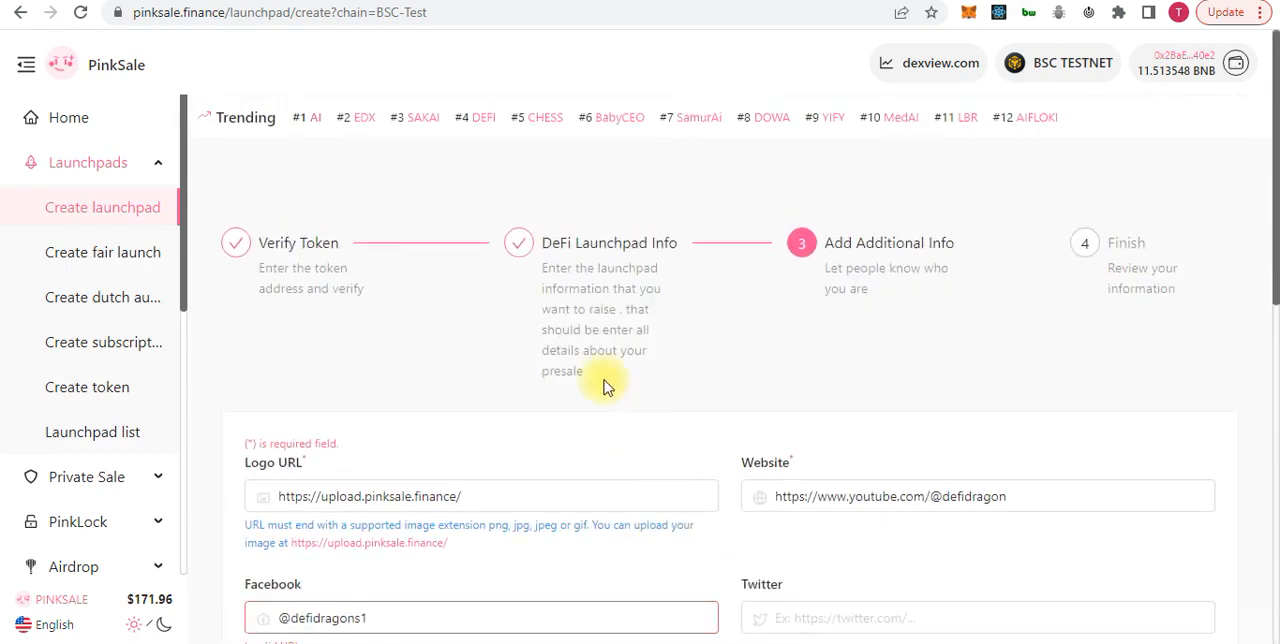
scroll(551, 417, down, 2)
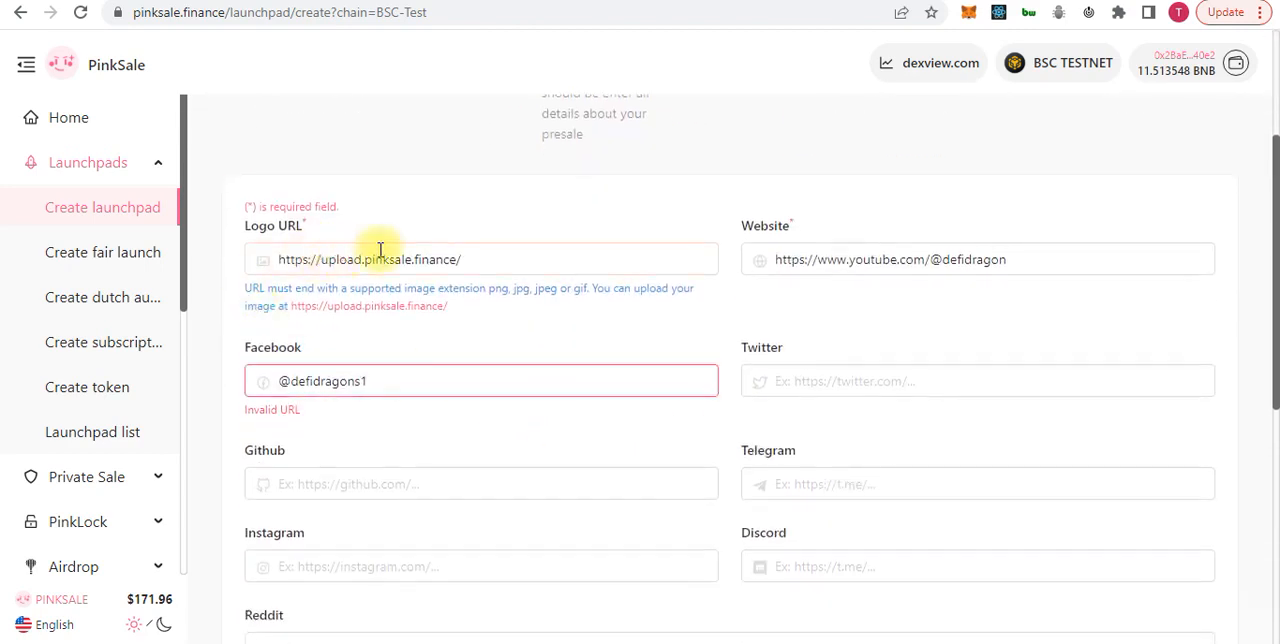
Replace the Logo URL with the uploaded PNG's photos.pinksale.finance link, copied from the open upload.pinksale.finance page
drag(480, 258, 166, 286)
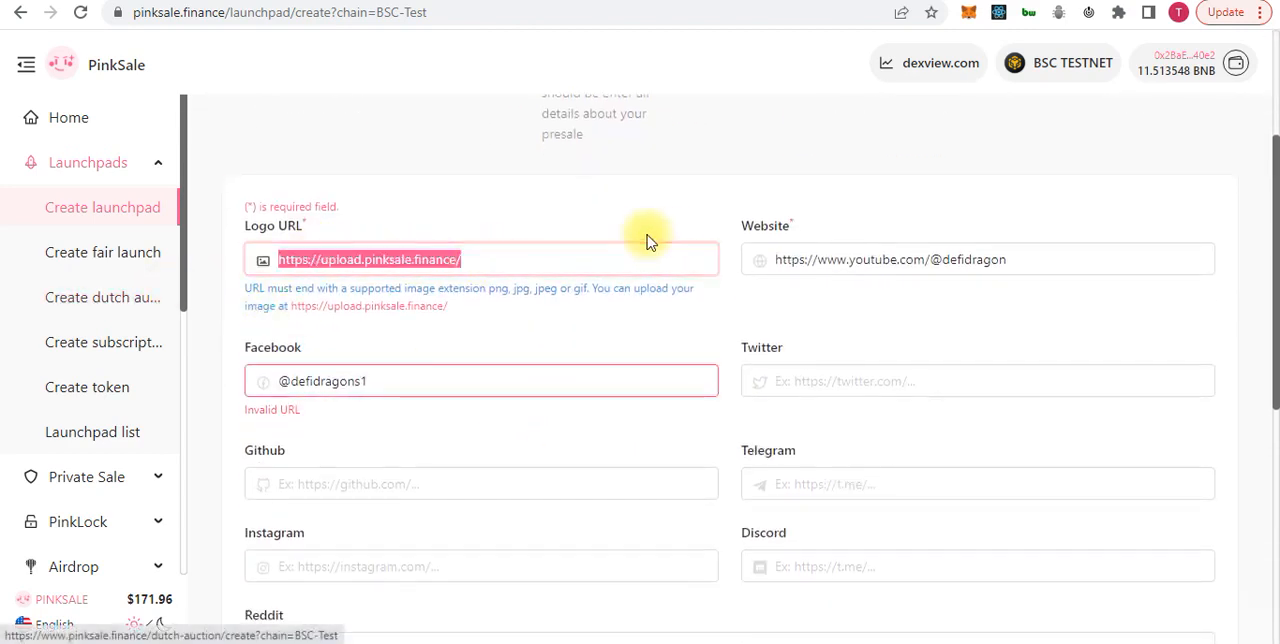
click(1174, 622)
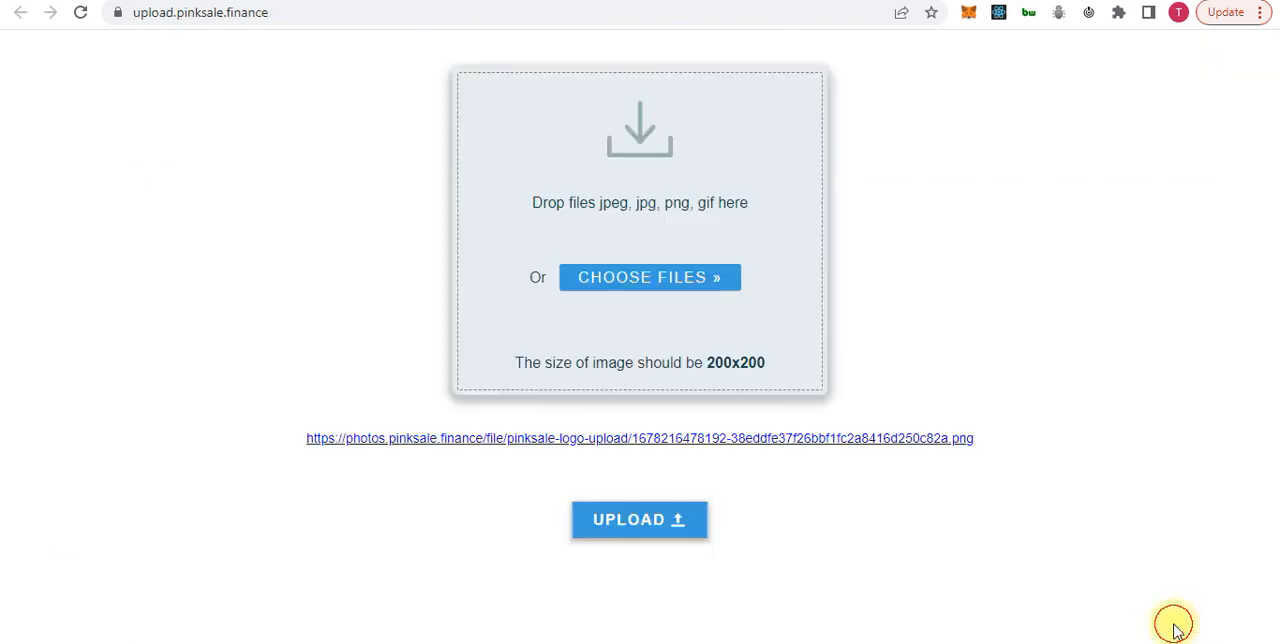
right_click(807, 444)
click(866, 559)
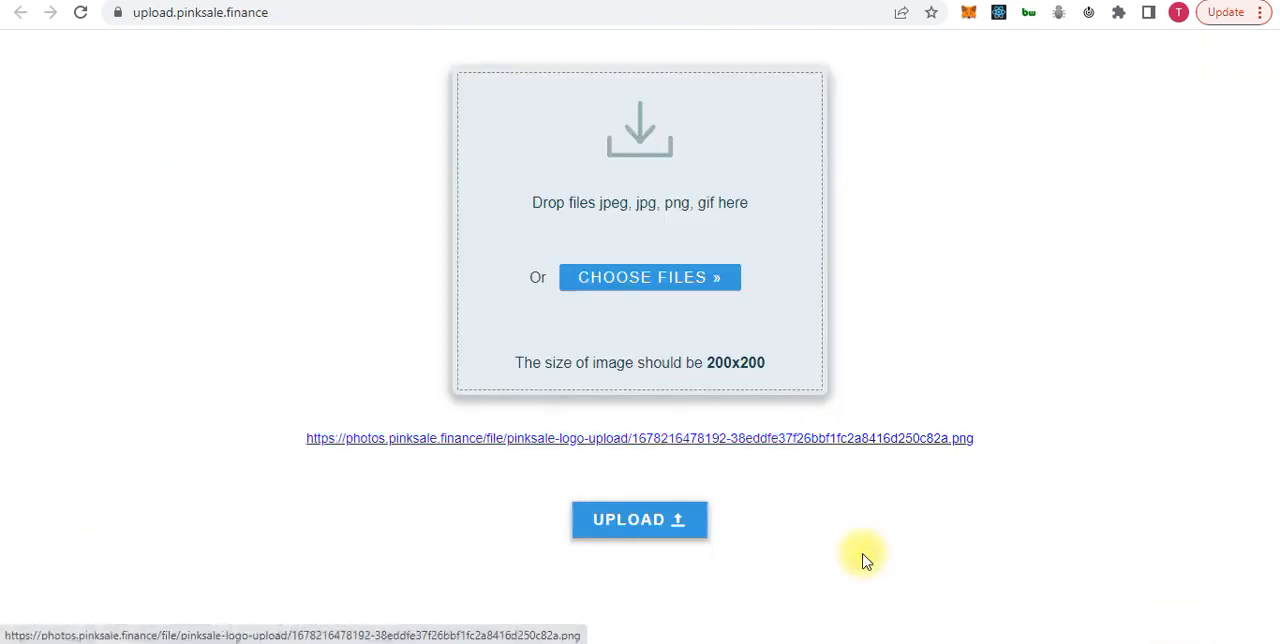
click(560, 2)
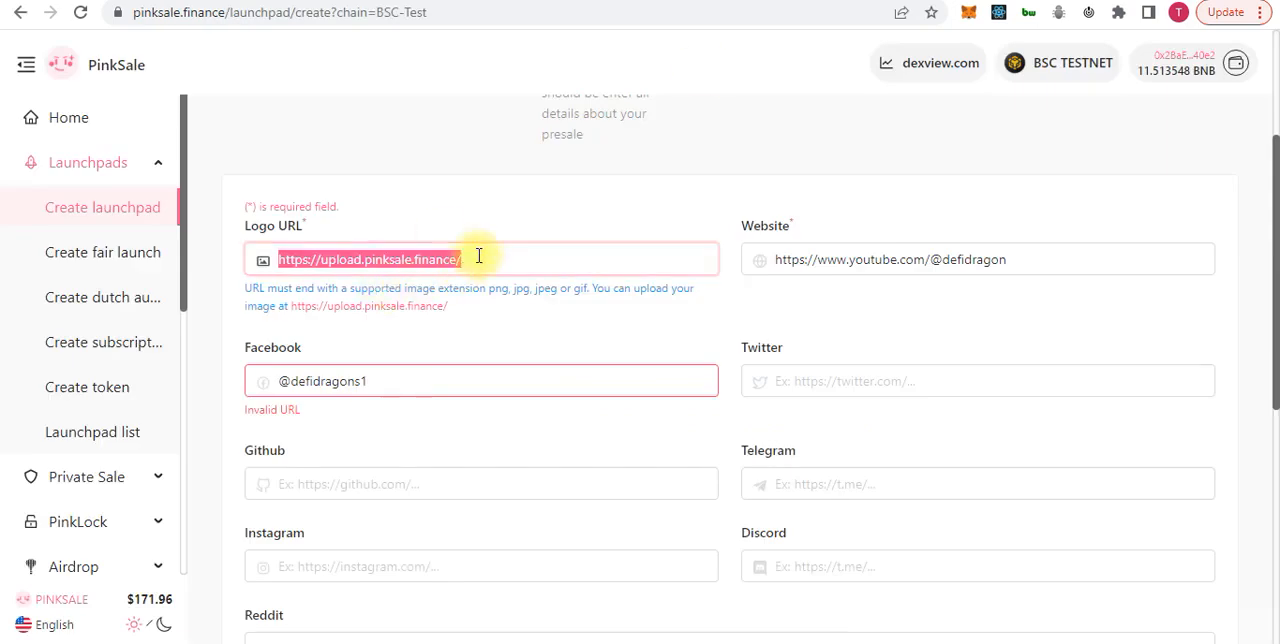
key(BackSpace)
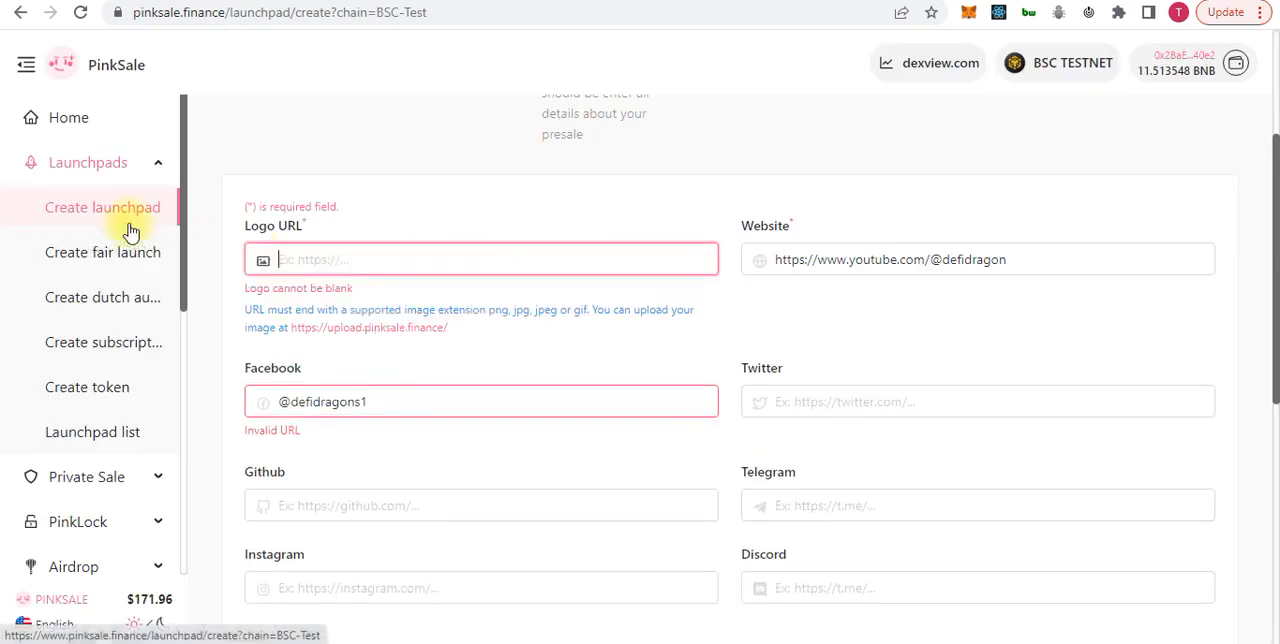
key(ctrl+v)
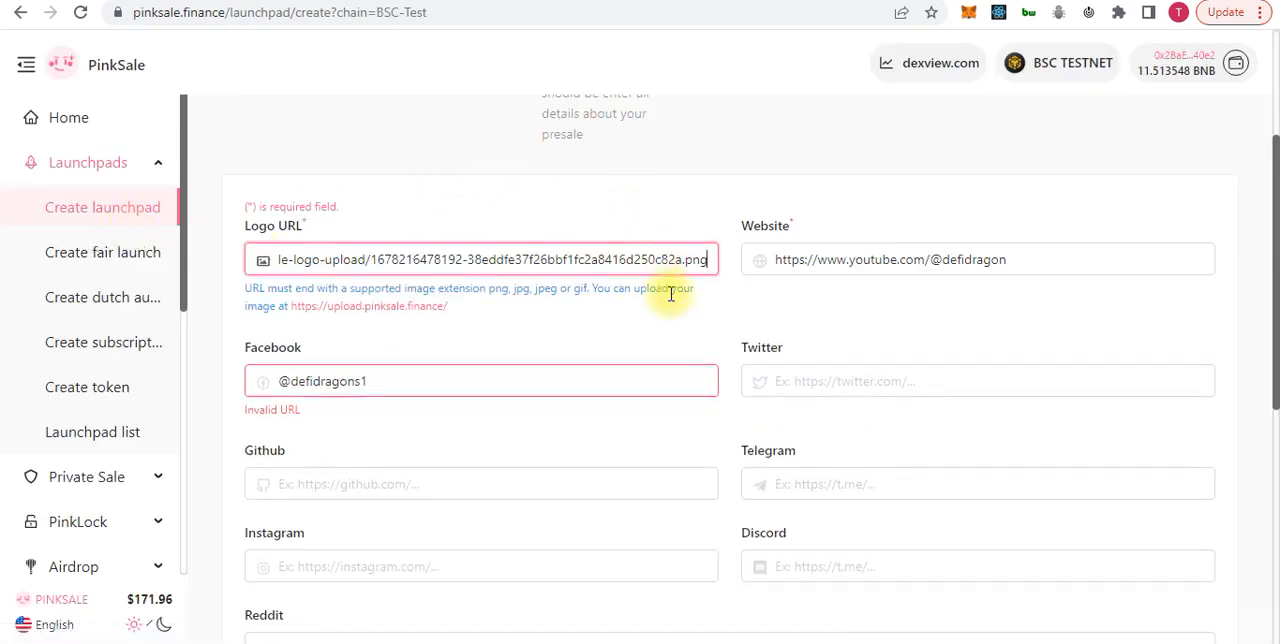
Continue to the Finish stage and check the submission errors and the launchpad summary down to the YouTube video
scroll(669, 291, down, 5)
click(766, 401)
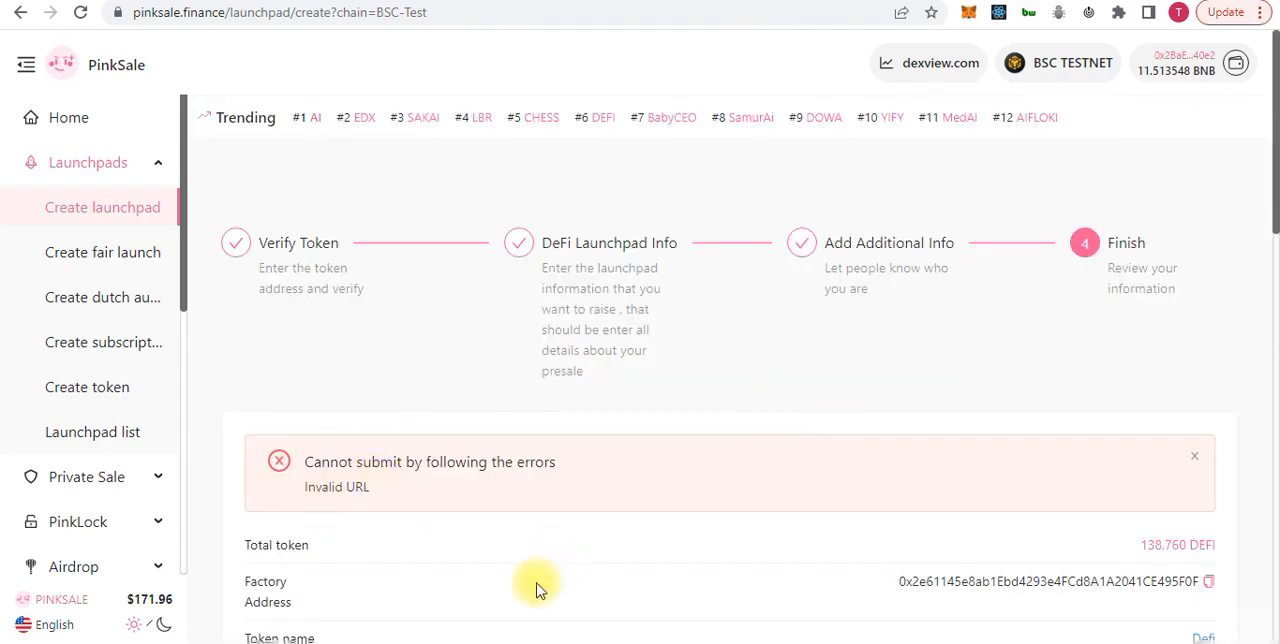
scroll(751, 463, down, 5)
scroll(751, 463, down, 5)
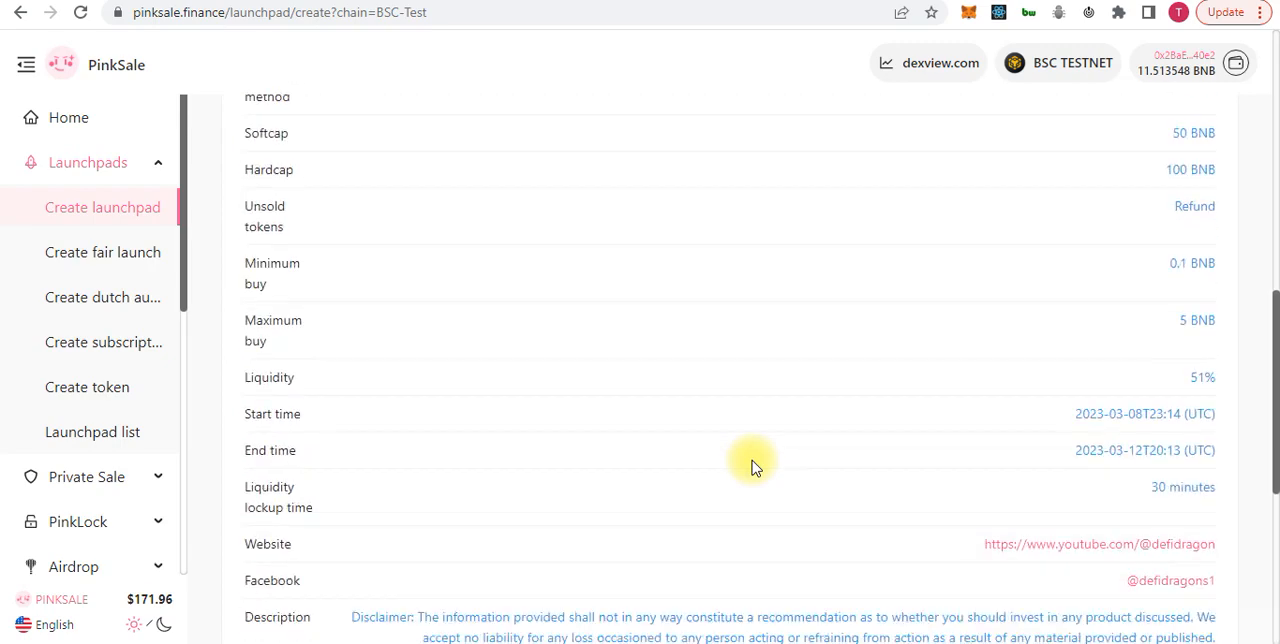
scroll(590, 505, down, 2)
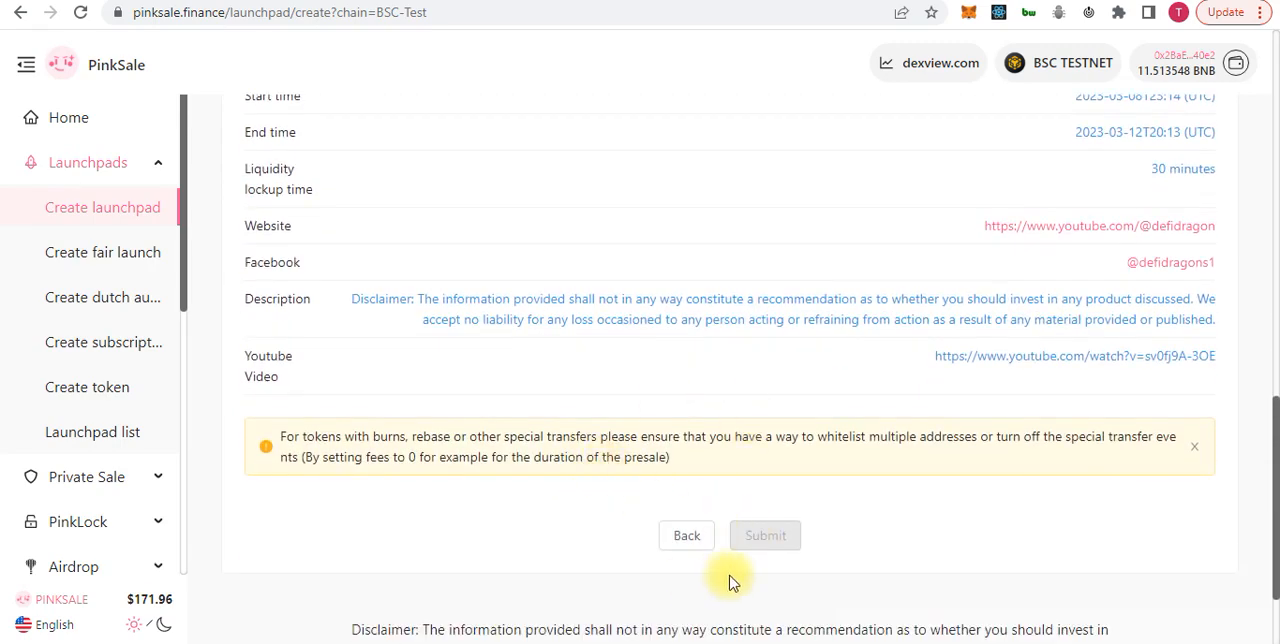
click(690, 536)
scroll(803, 368, up, 8)
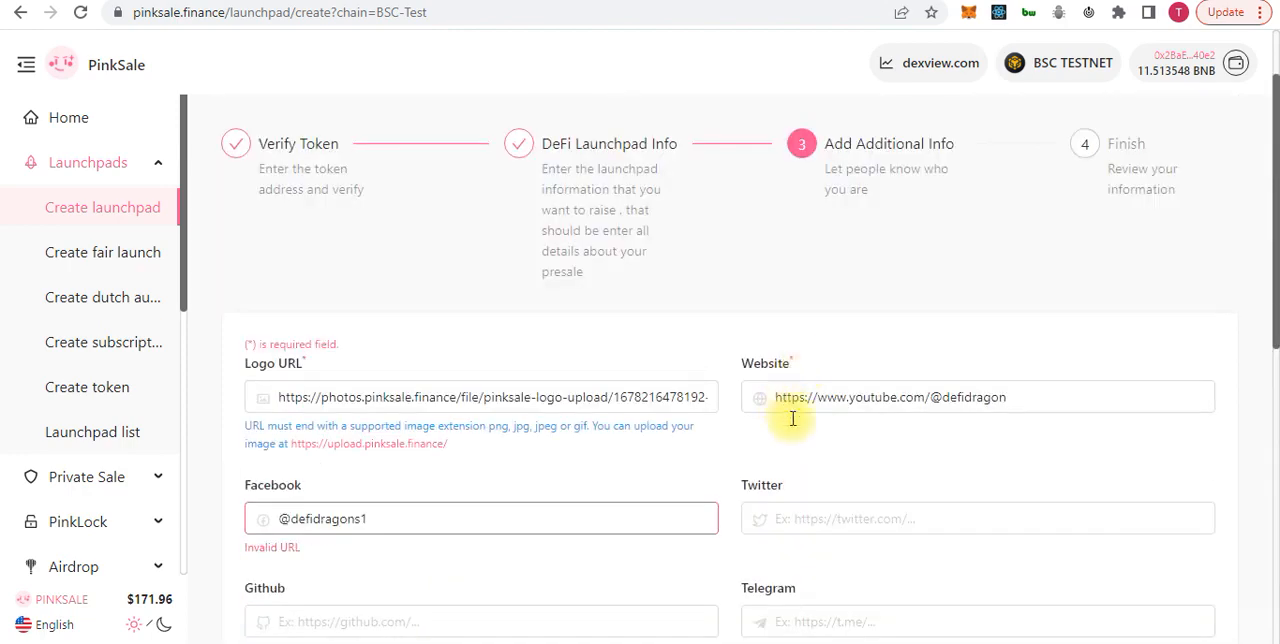
click(1023, 395)
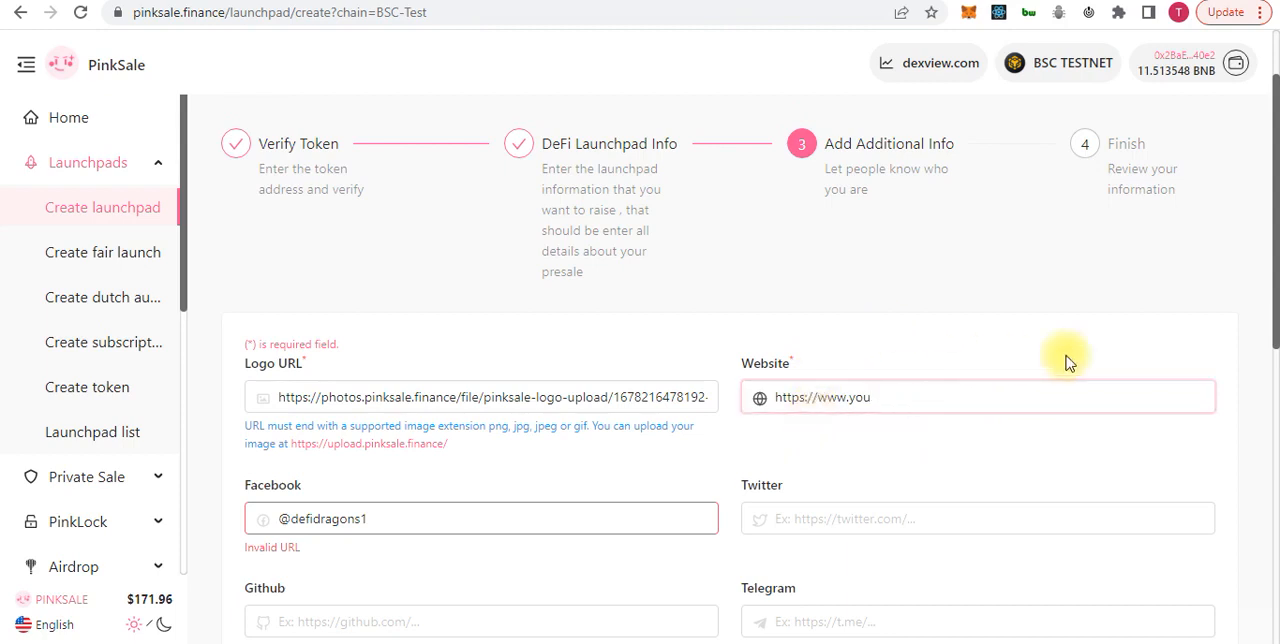
key(BackSpace)
key(BackSpace)
key(BackSpace)
text(a)
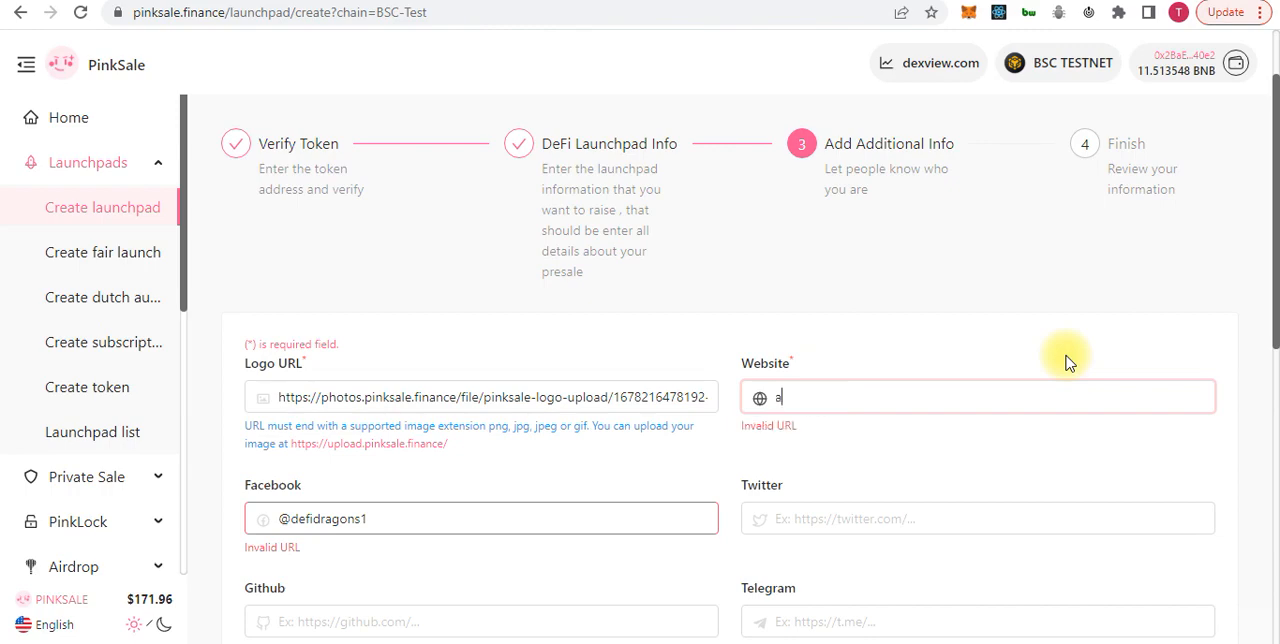
key(BackSpace)
click(1046, 385)
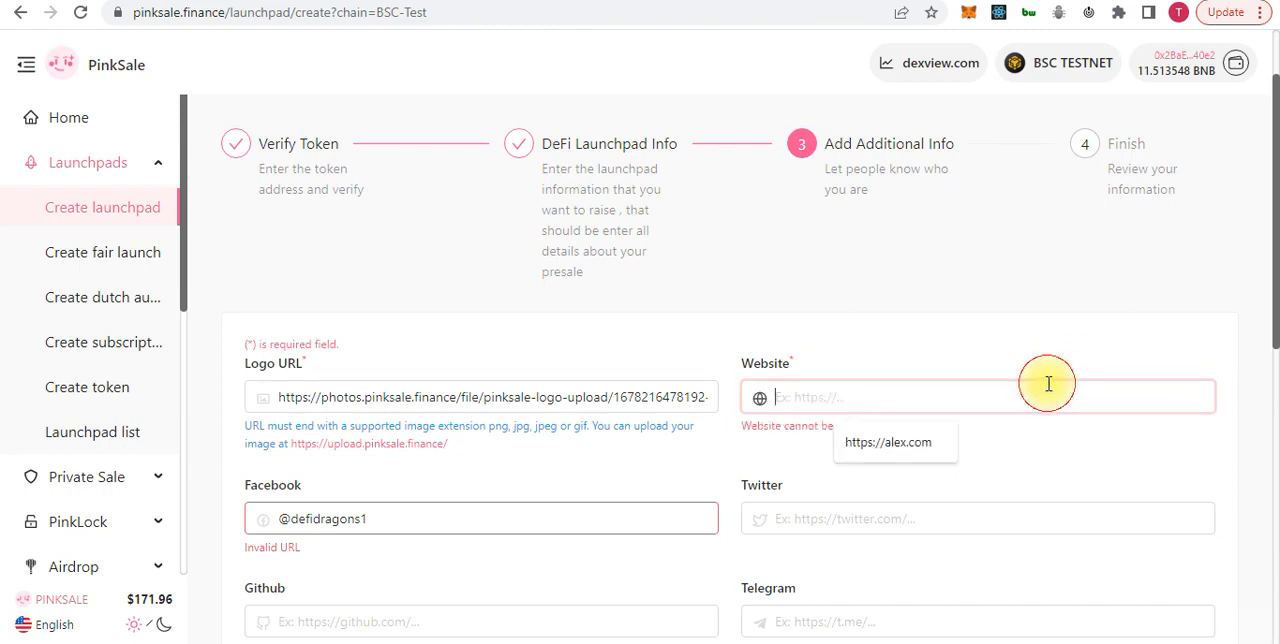
click(915, 452)
scroll(900, 451, down, 10)
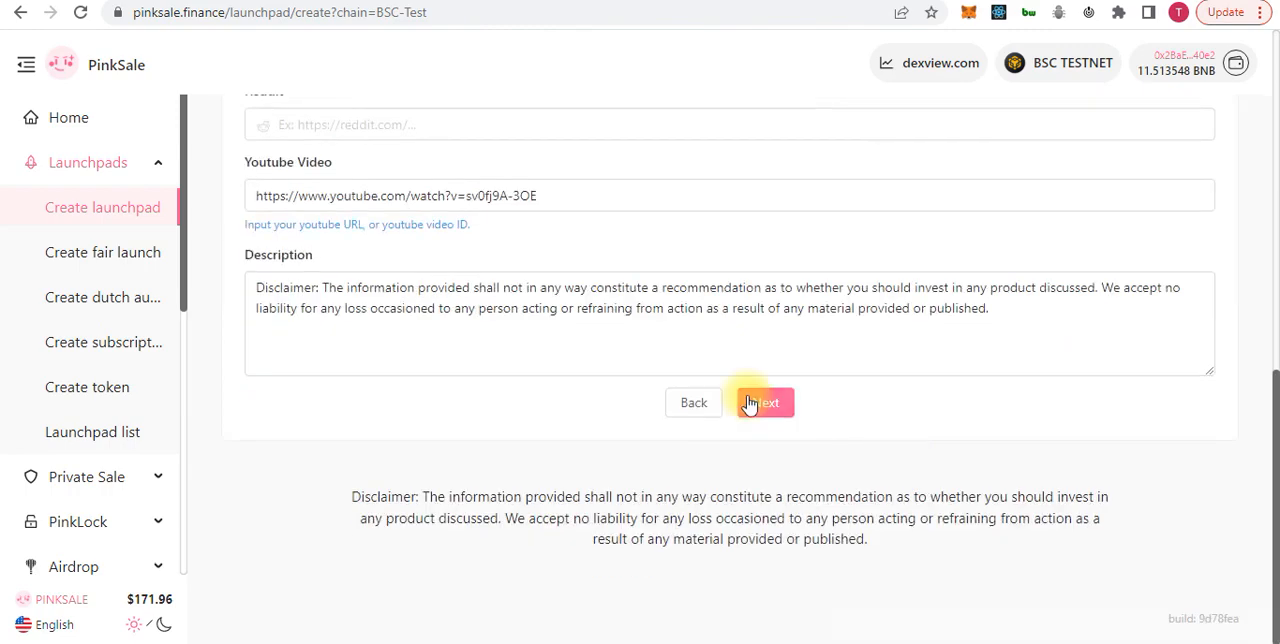
click(757, 415)
Examine the submission errors against the summary's website, Facebook, description and YouTube entries, and check whether submitting is available
scroll(826, 435, down, 2)
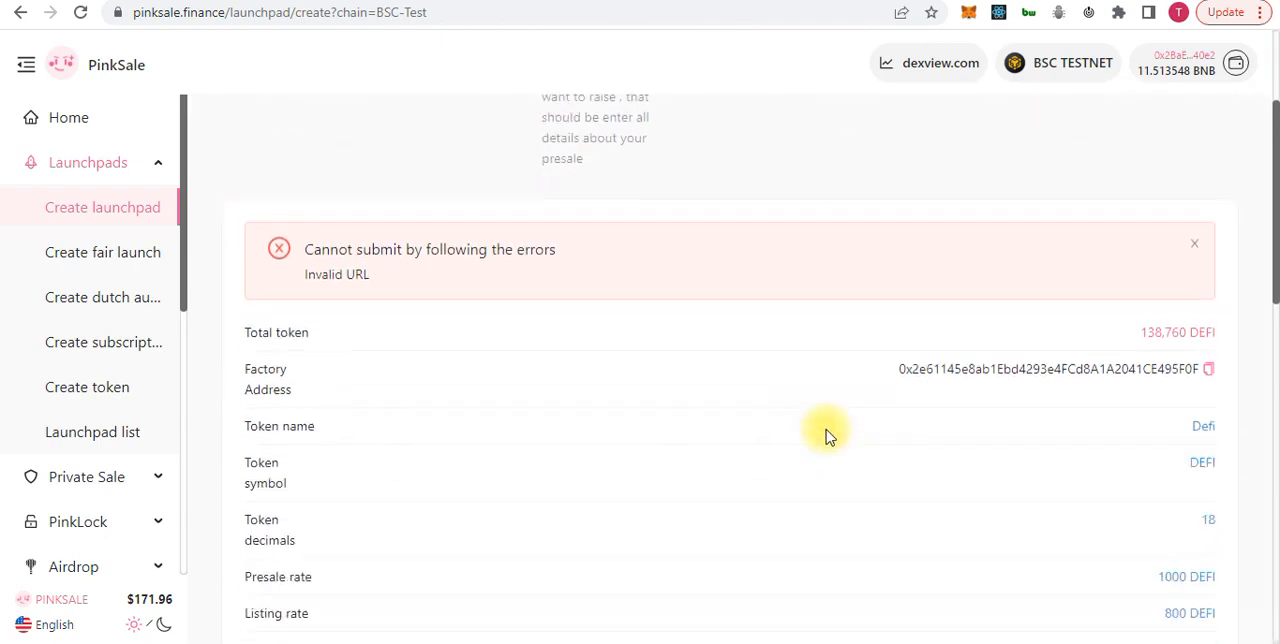
scroll(563, 417, down, 6)
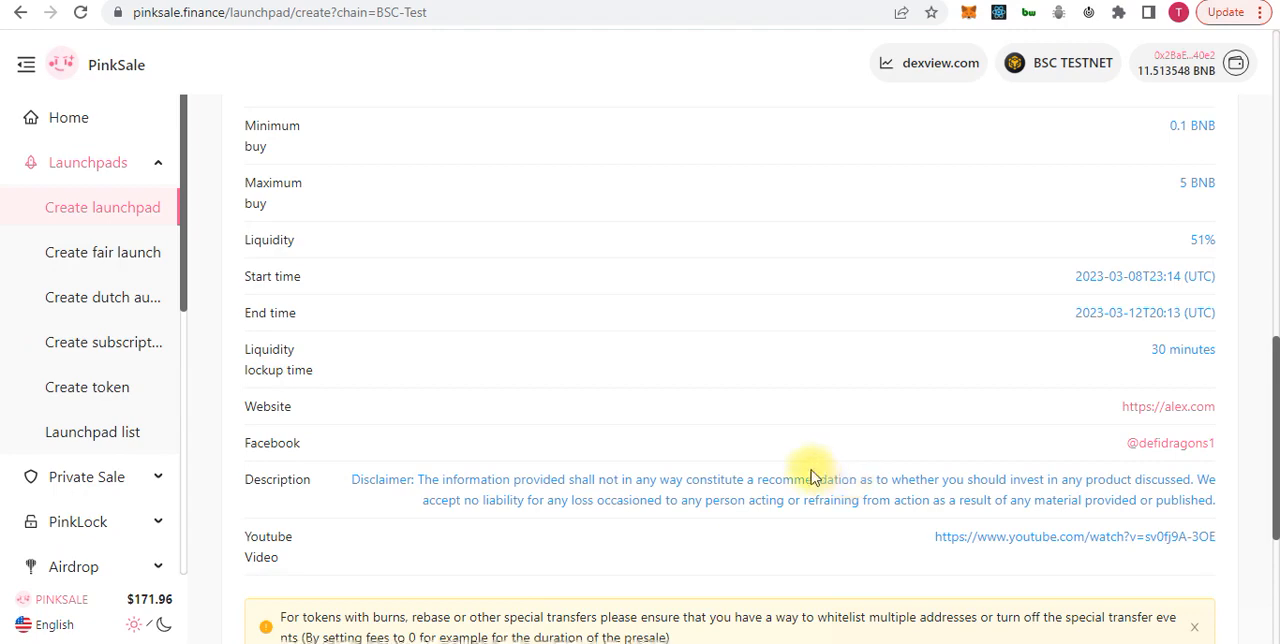
scroll(710, 497, down, 3)
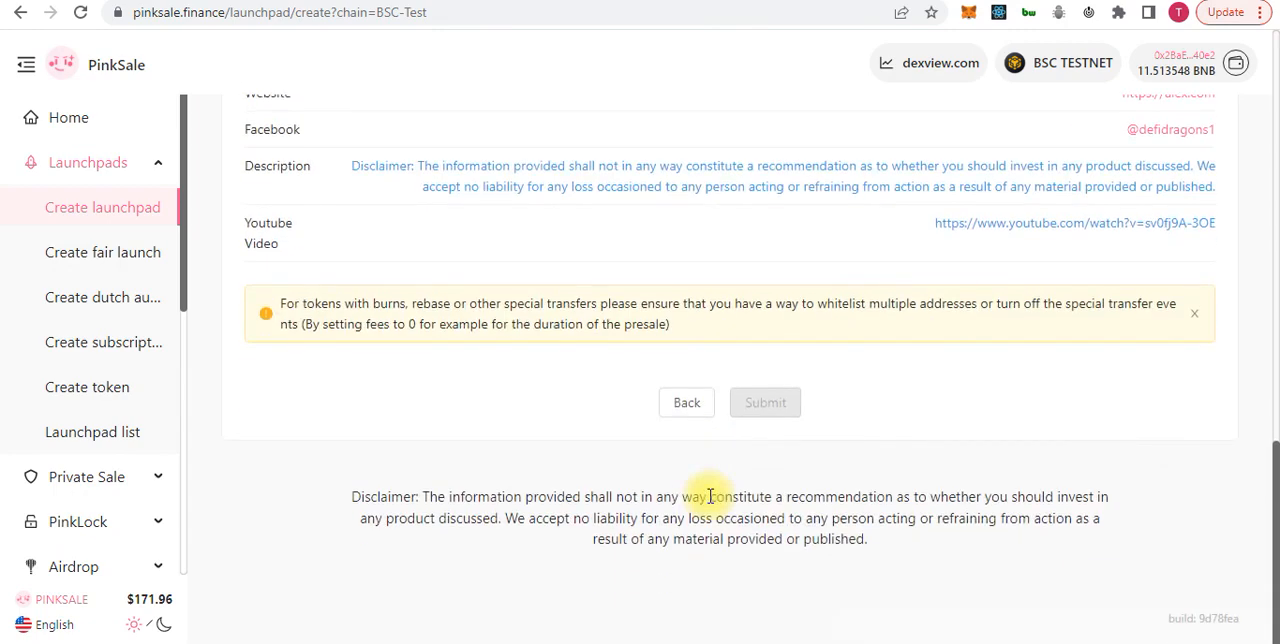
scroll(697, 392, up, 8)
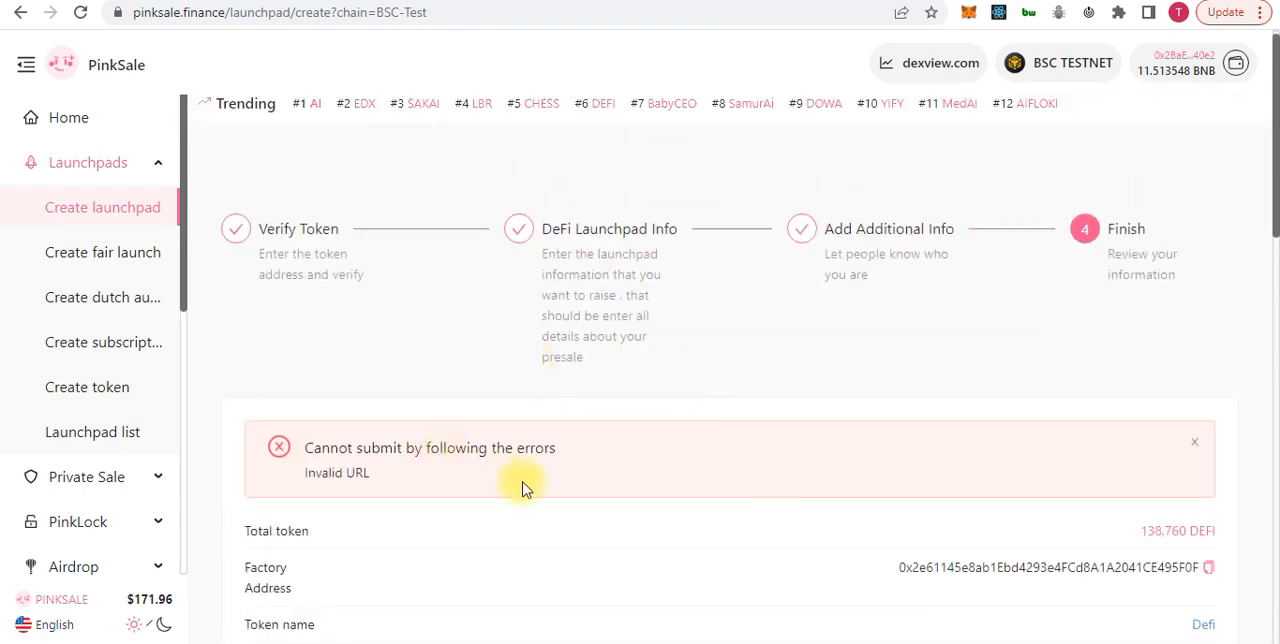
scroll(543, 521, down, 8)
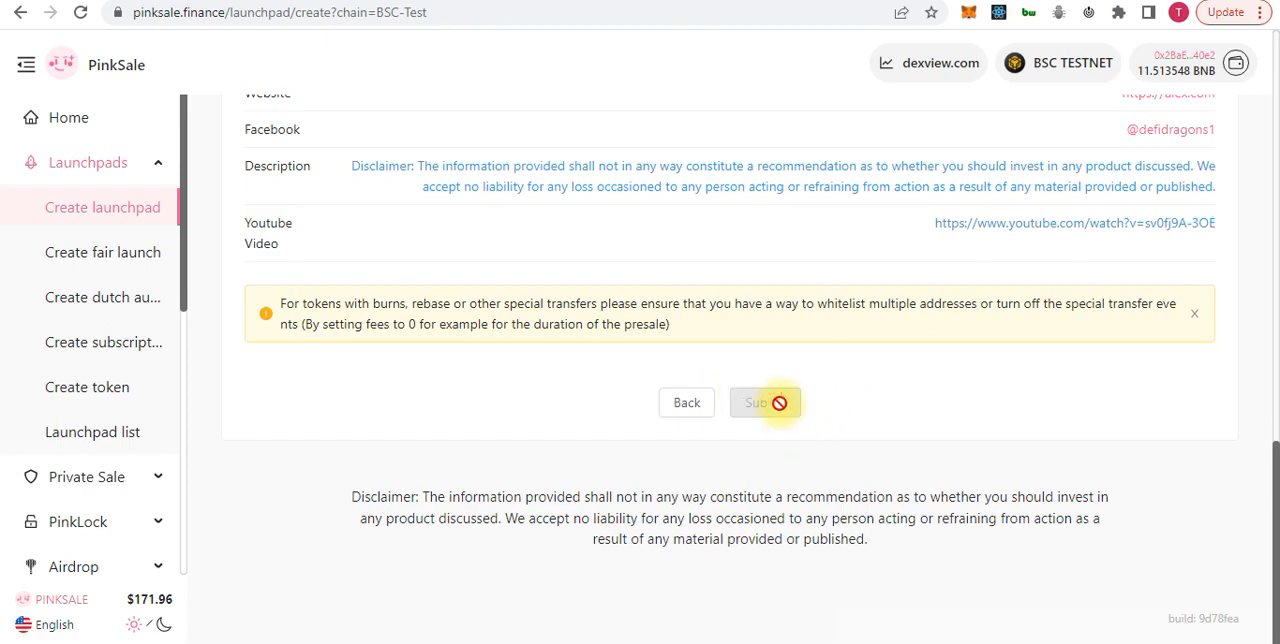
scroll(637, 167, up, 3)
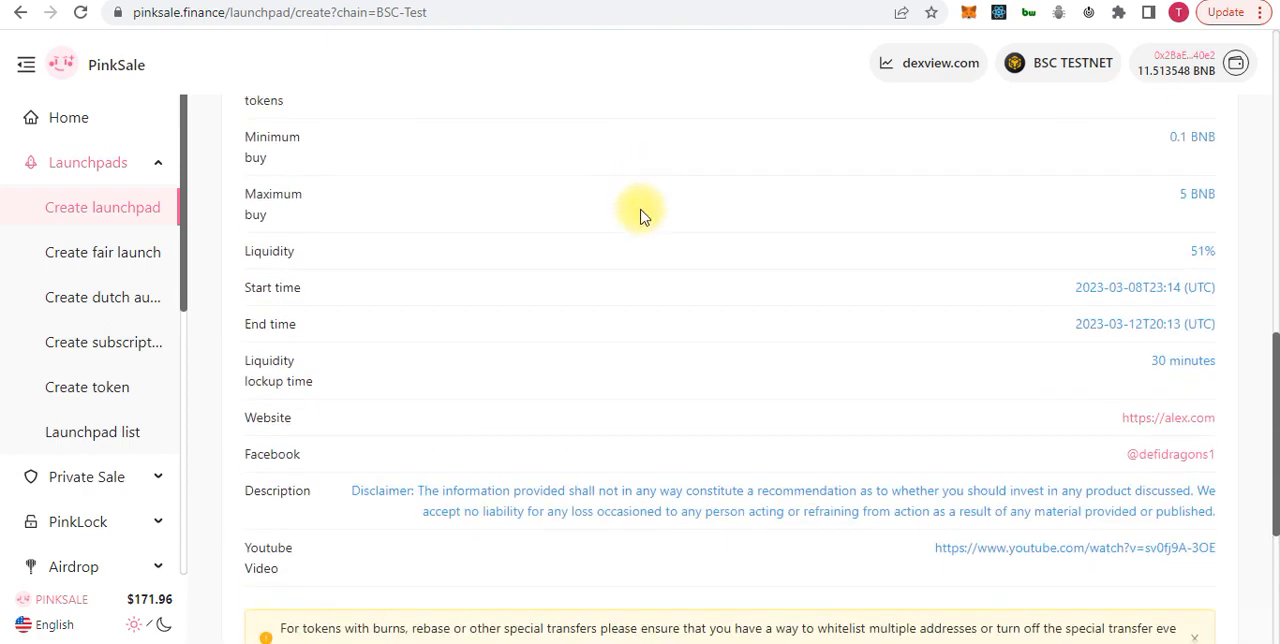
scroll(643, 217, up, 3)
scroll(643, 217, up, 4)
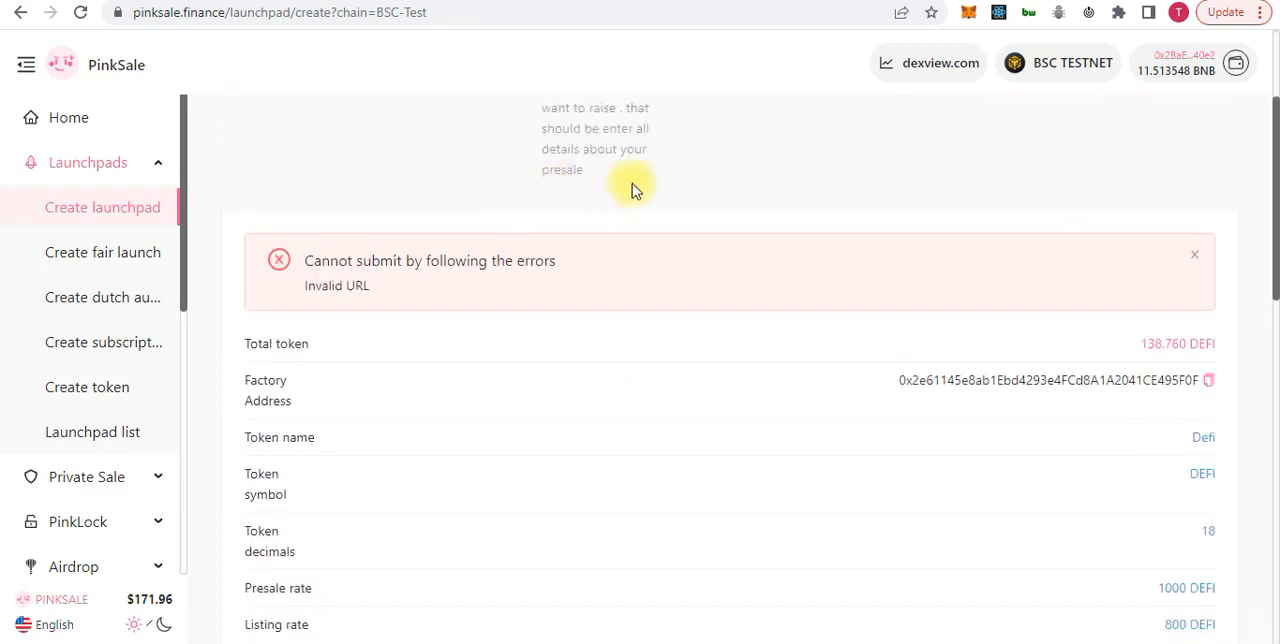
scroll(632, 183, up, 2)
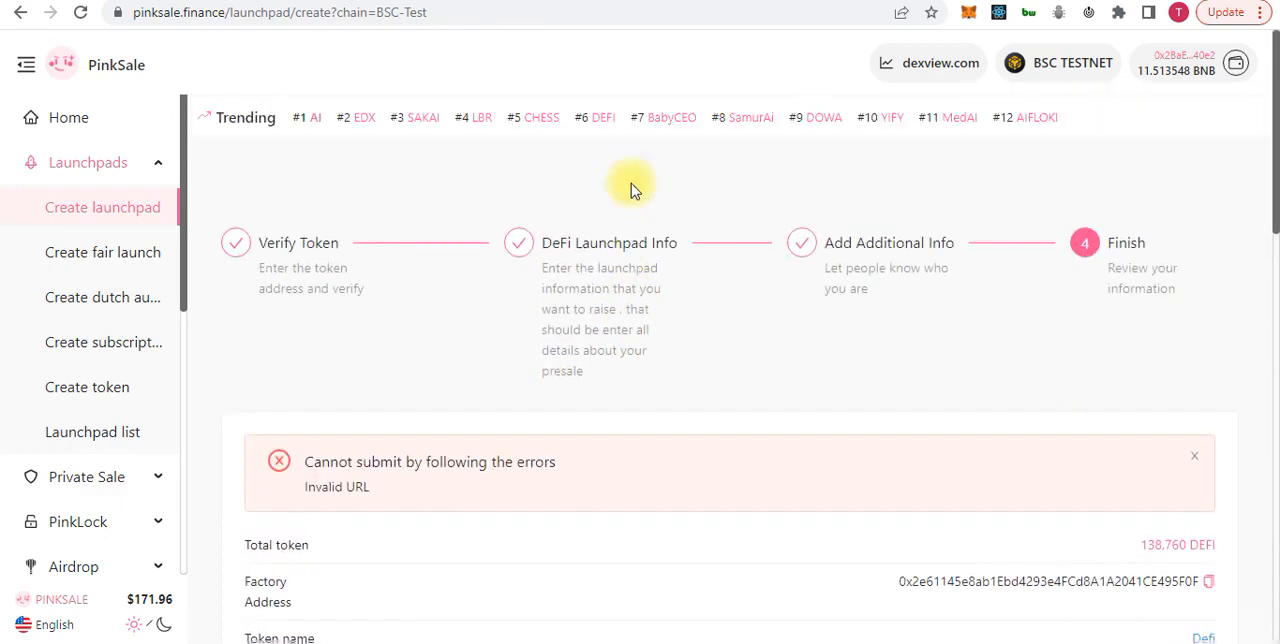